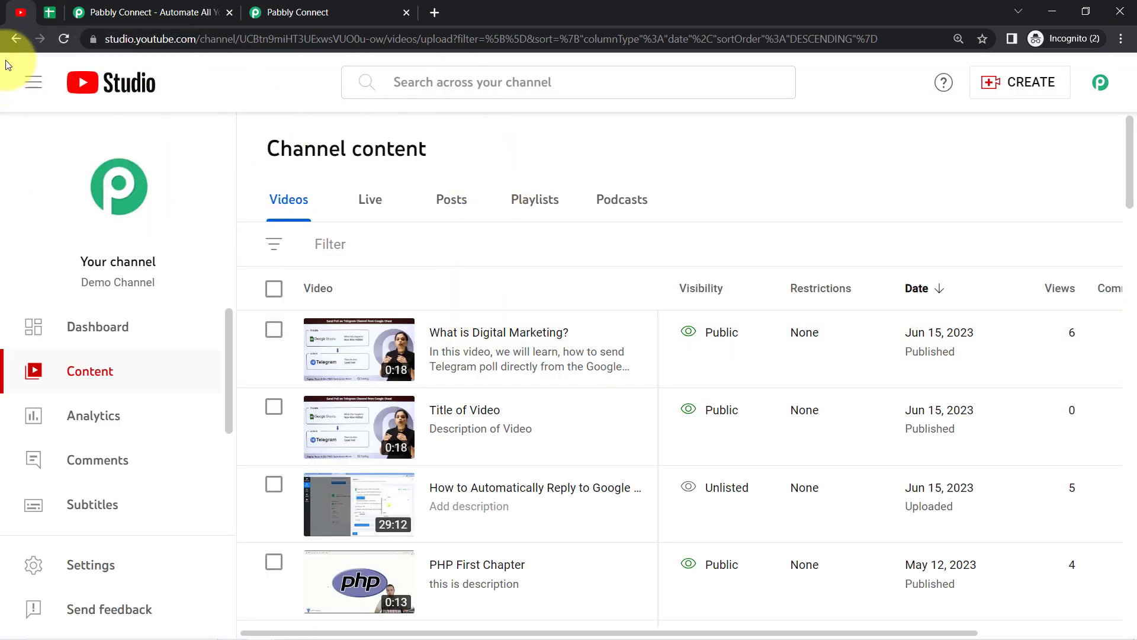
- Look over the spreadsheet and the channel's video list, and open the video upload dialog in YouTube Studio
click(50, 12)
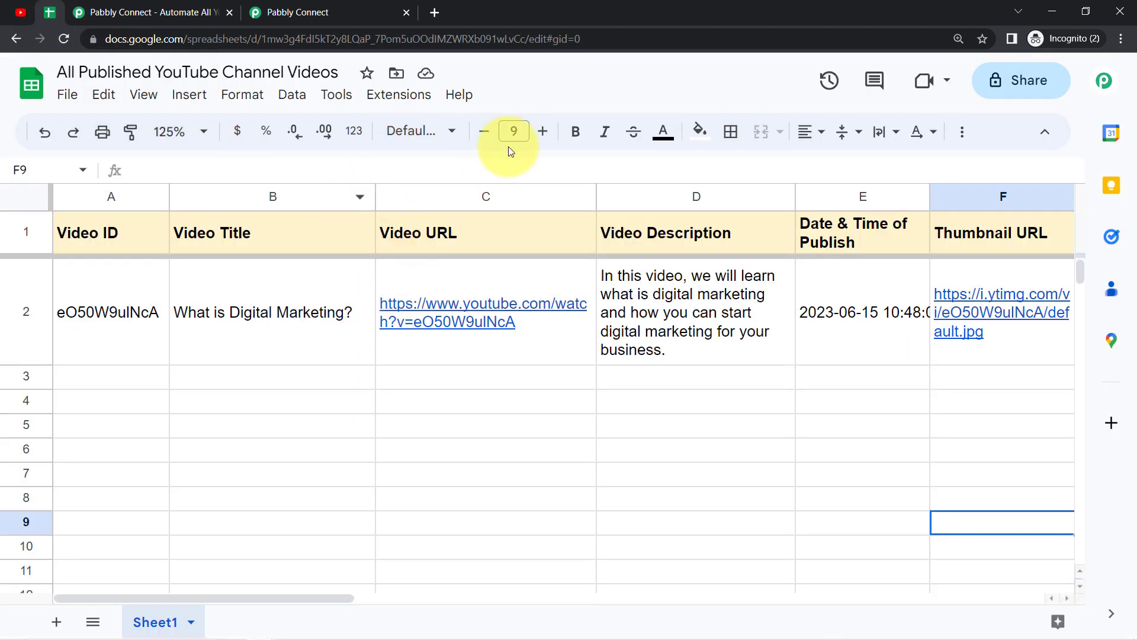
click(20, 12)
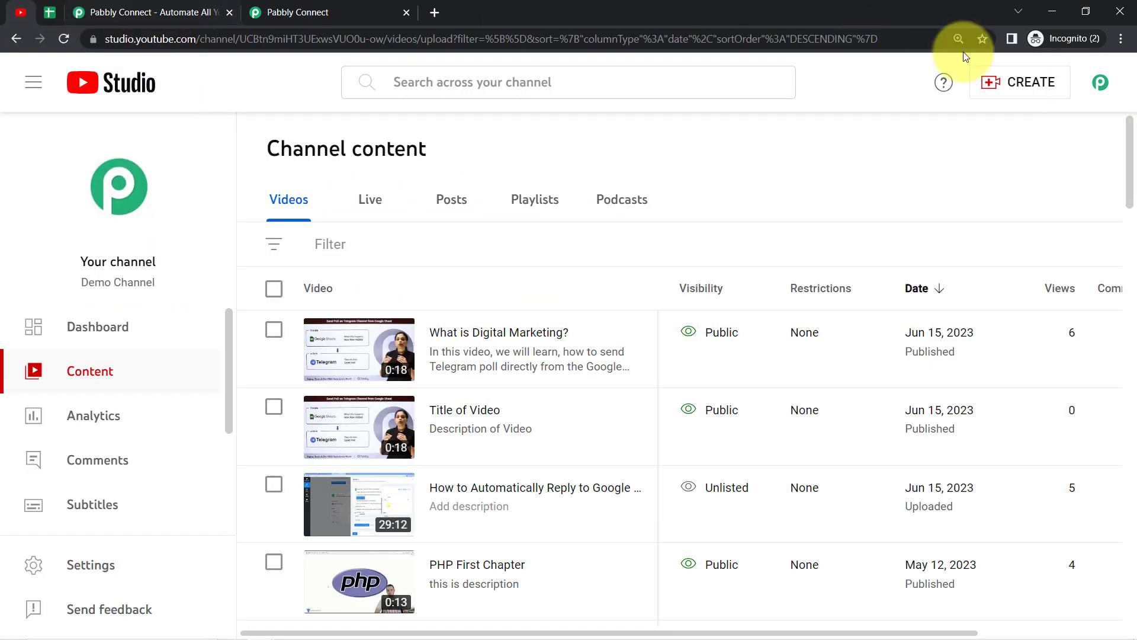
click(1001, 88)
click(992, 119)
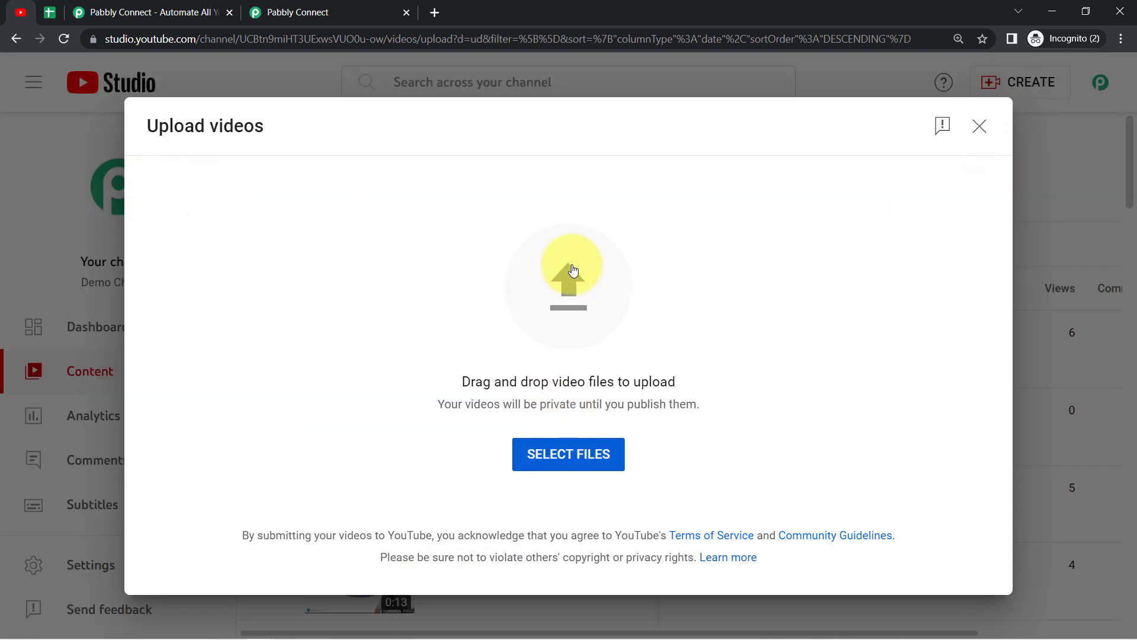
- Switch to Google Sheets and examine the filled video row and the column headers from Video ID through Thumbnail URL
click(47, 12)
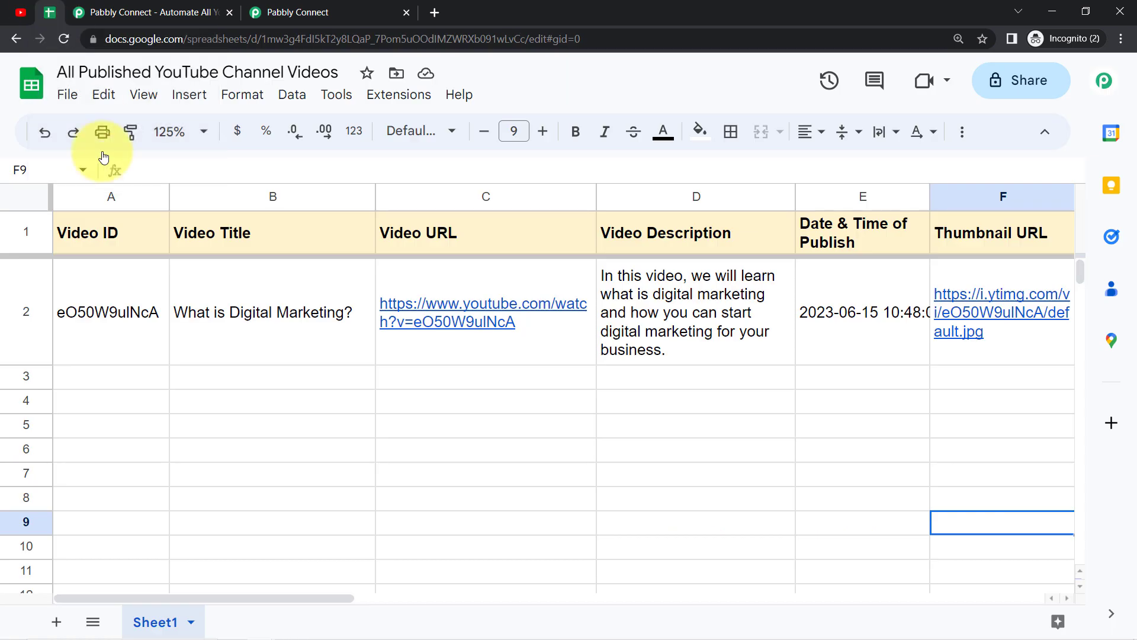
click(9, 311)
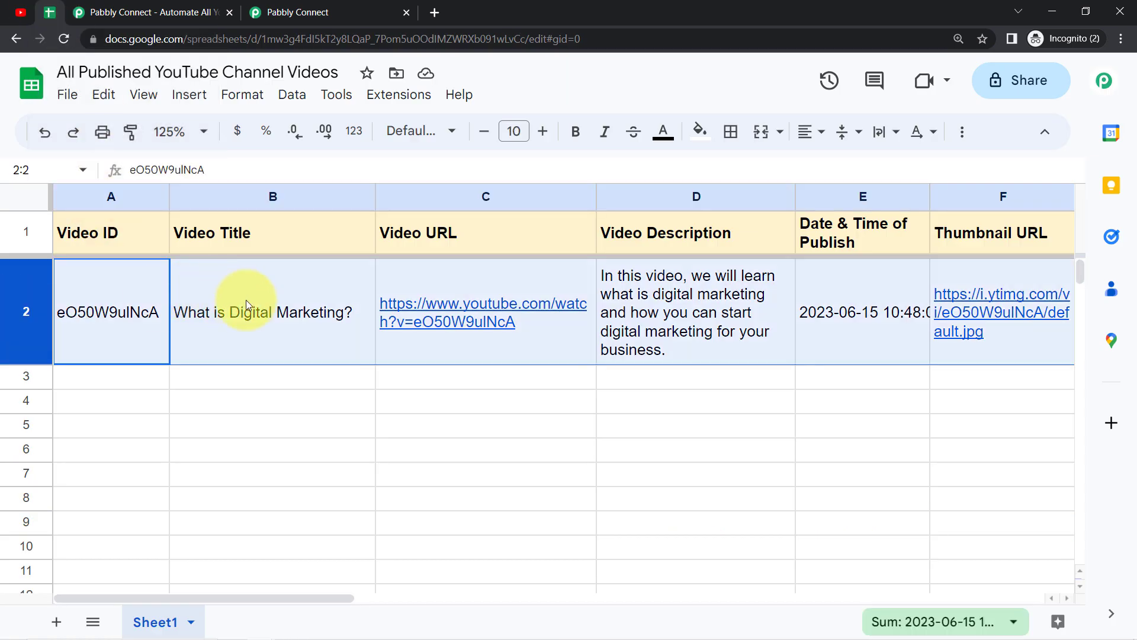
click(272, 473)
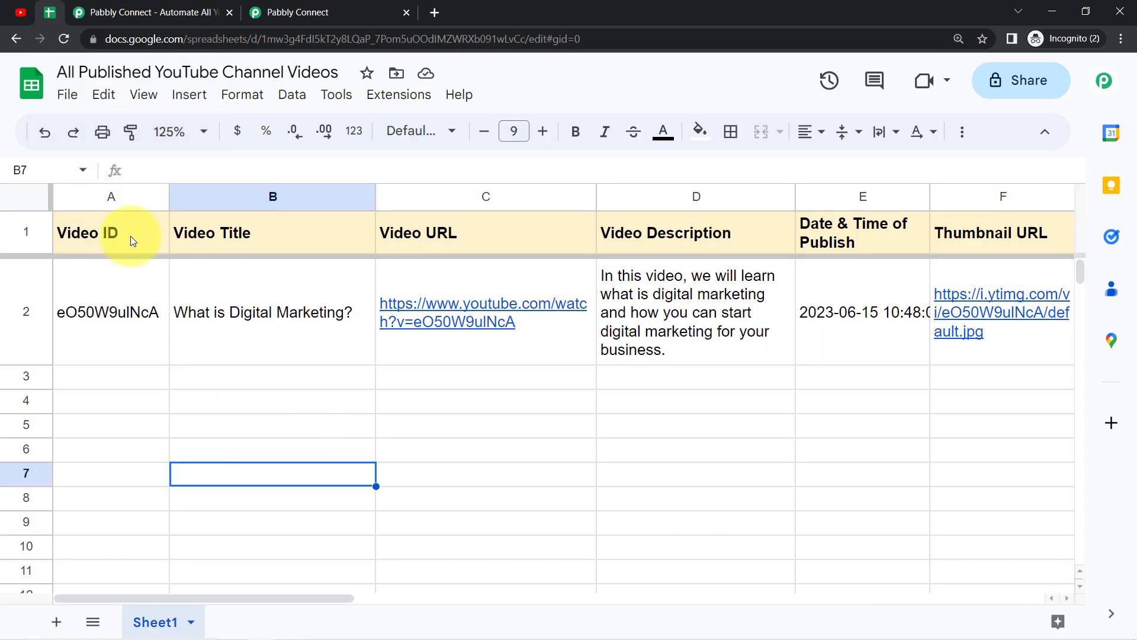
click(146, 241)
click(221, 239)
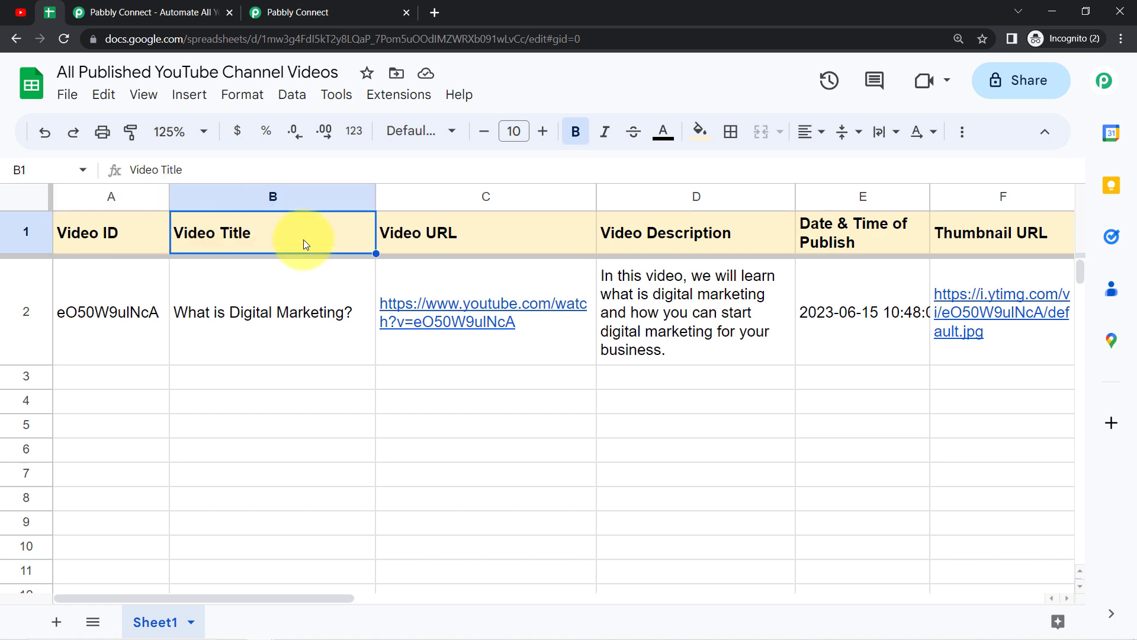
click(432, 236)
click(690, 228)
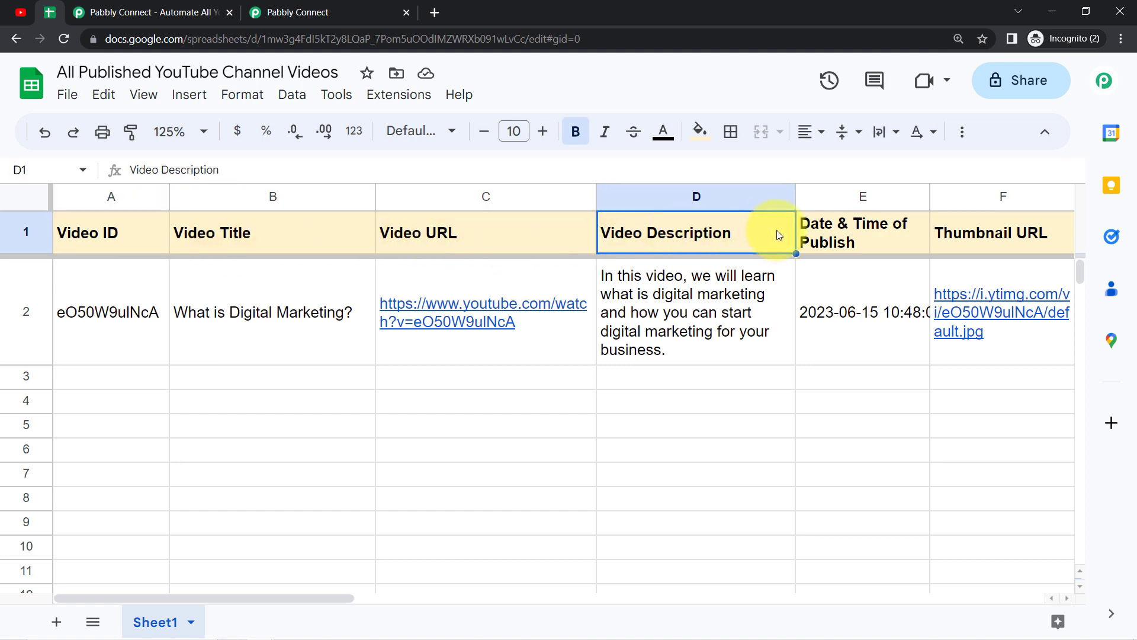
click(858, 230)
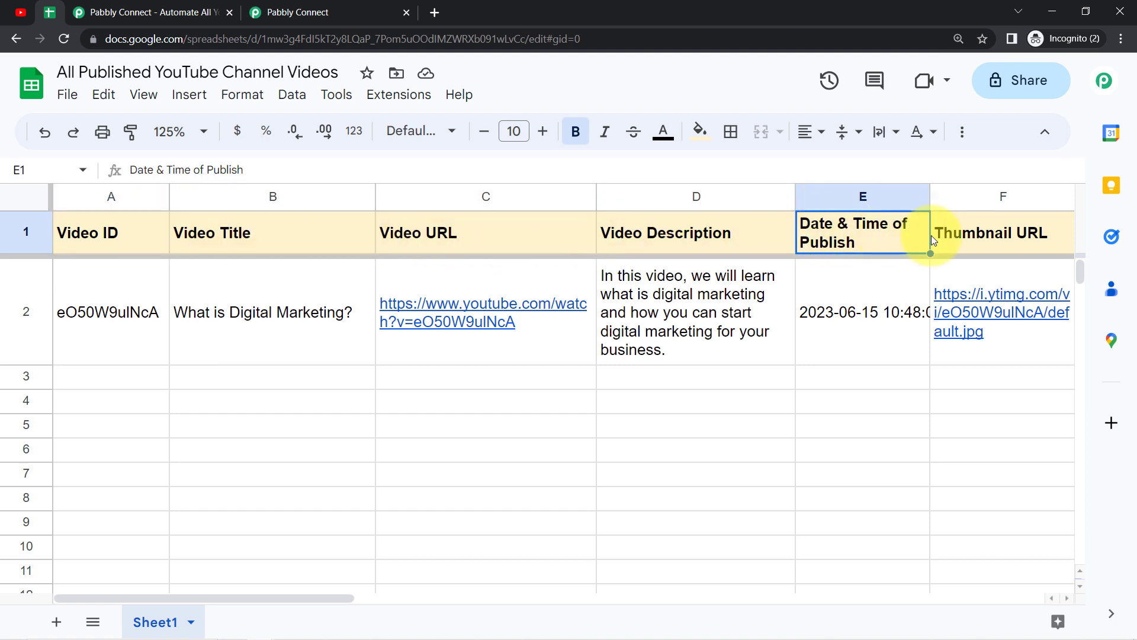
click(948, 217)
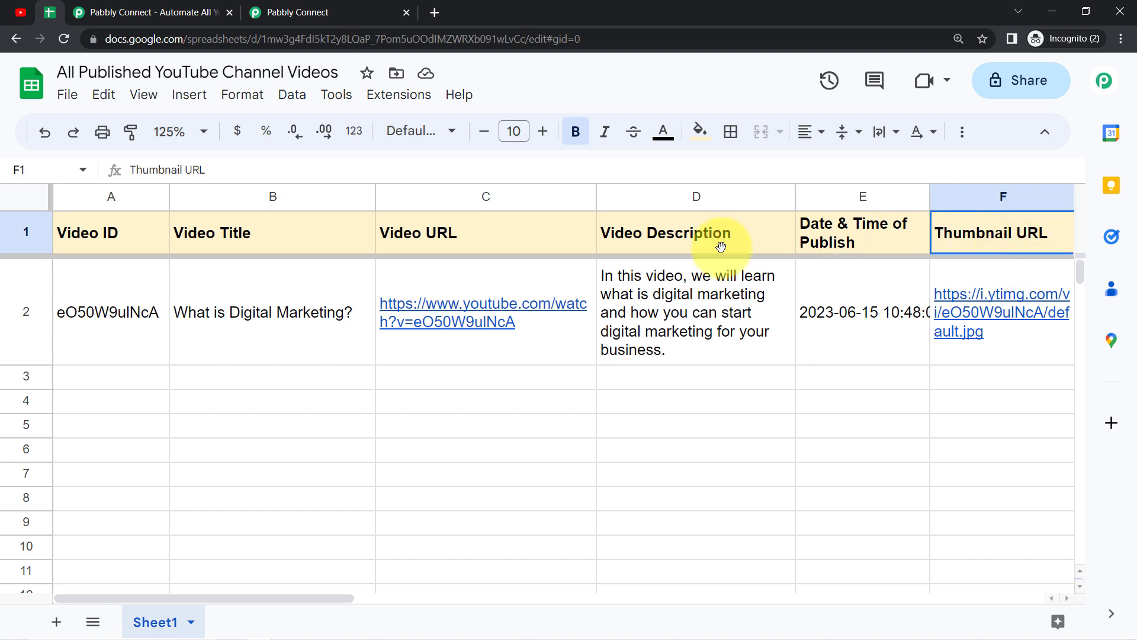
- Return to YouTube Studio and close the video upload dialog without selecting a file
click(18, 8)
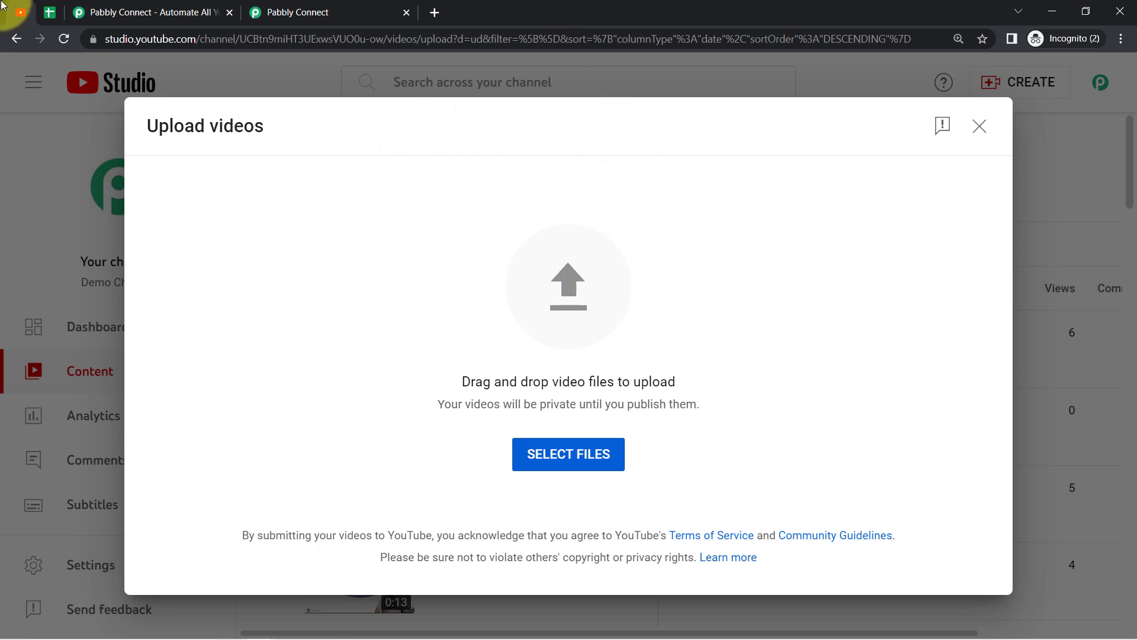
click(50, 12)
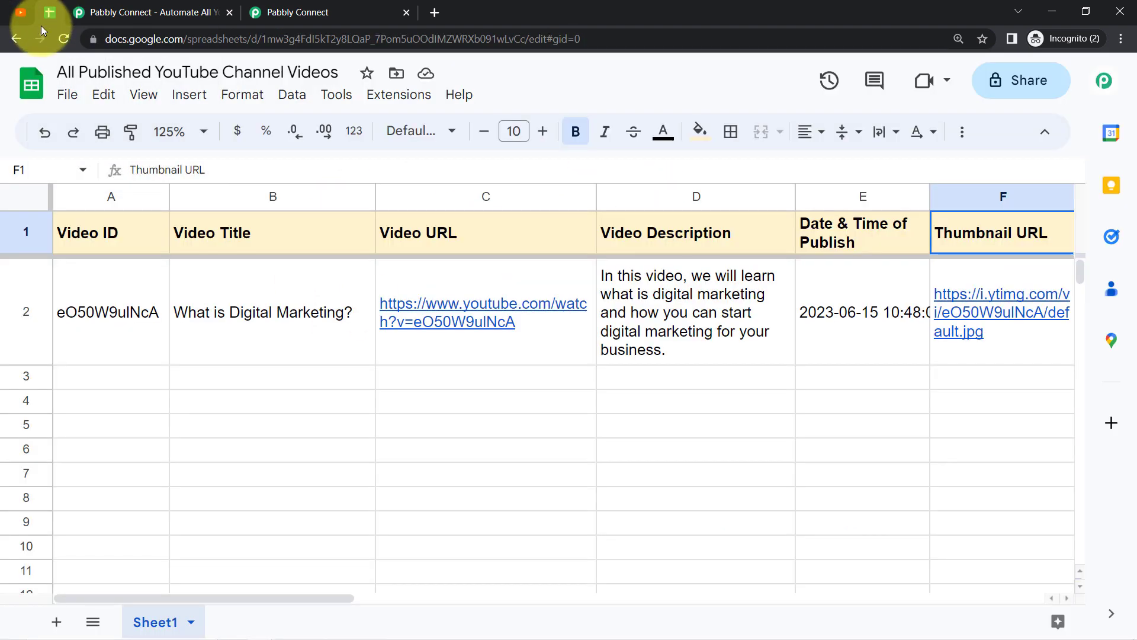
click(23, 18)
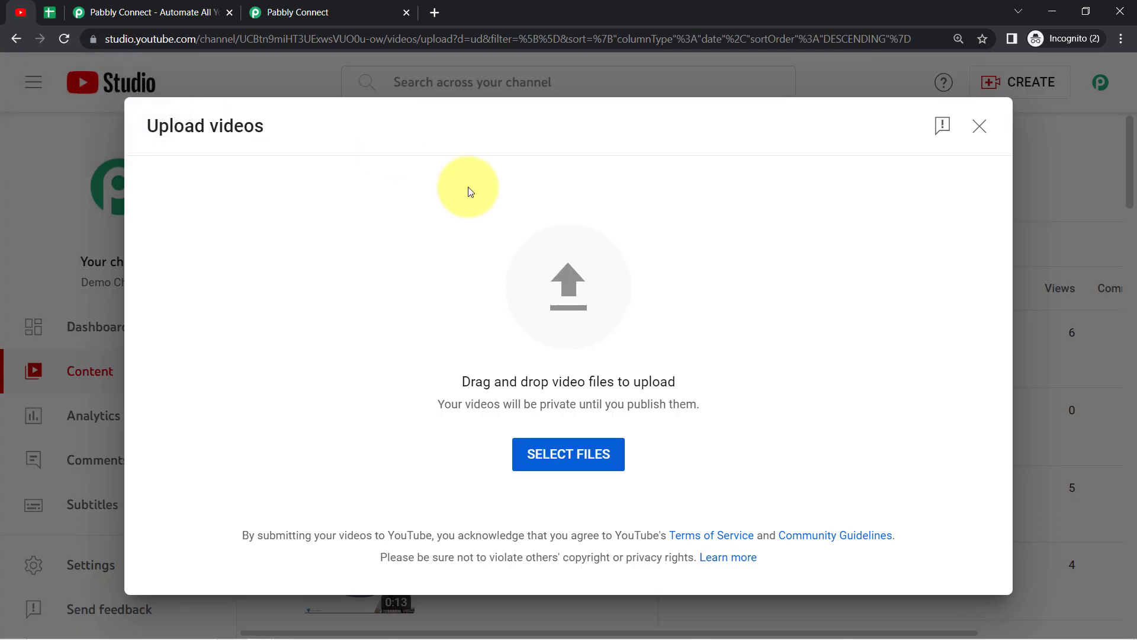
click(981, 127)
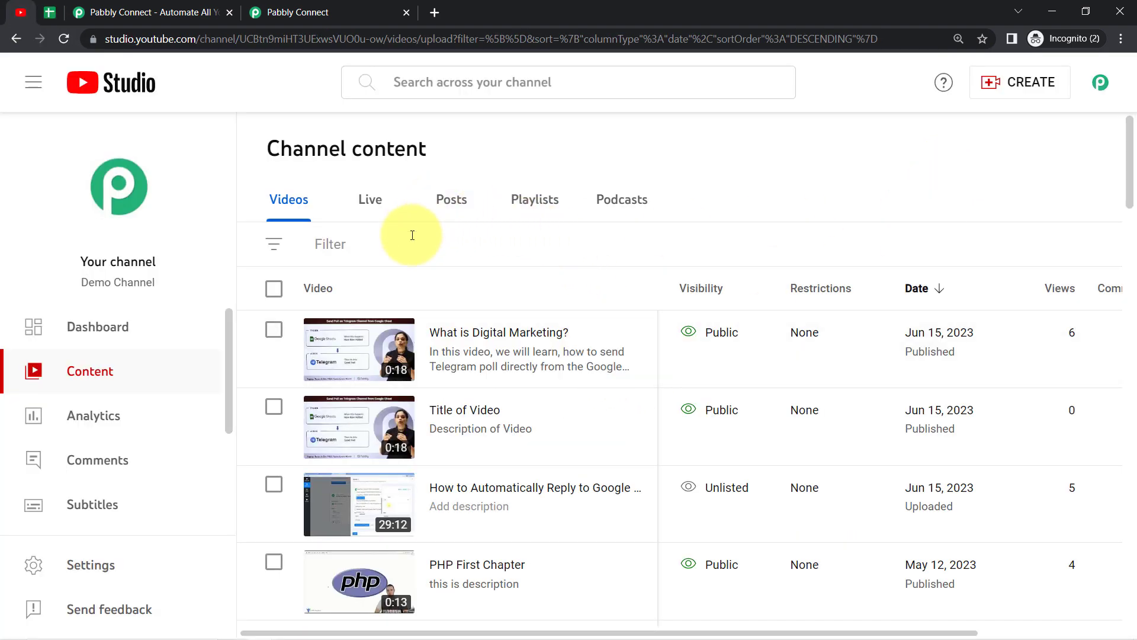
click(49, 10)
click(24, 10)
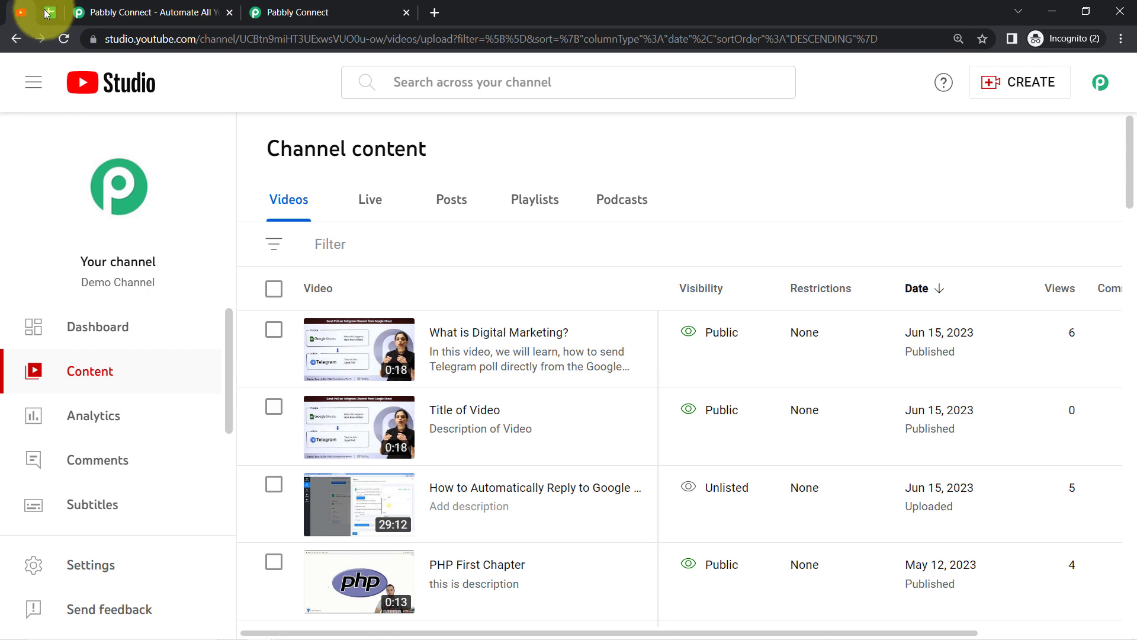
click(50, 13)
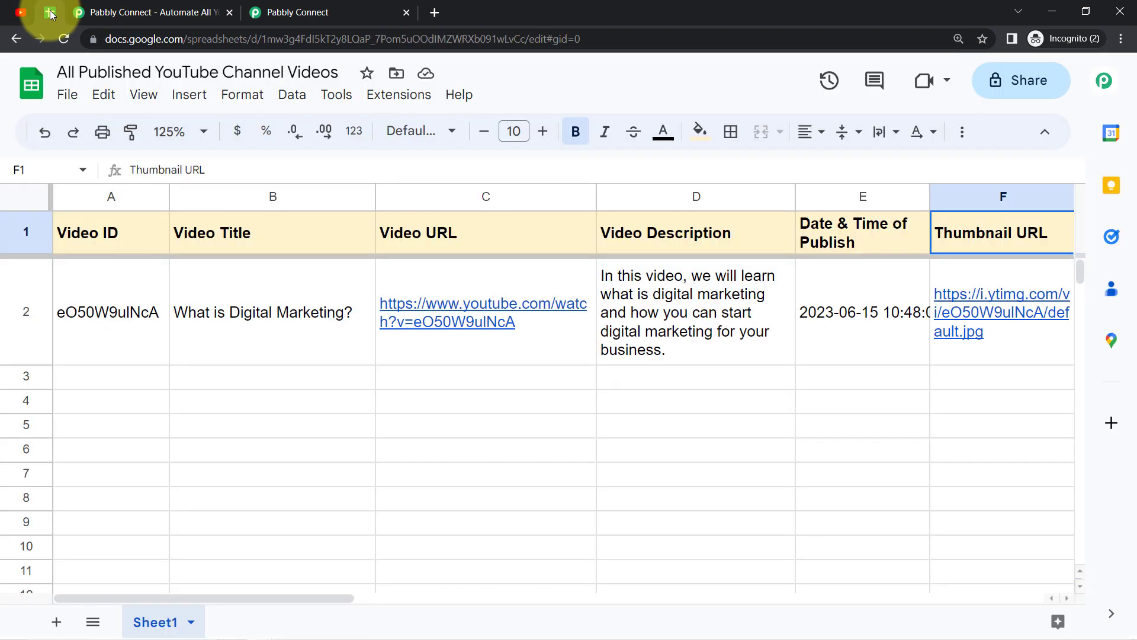
click(21, 12)
click(49, 13)
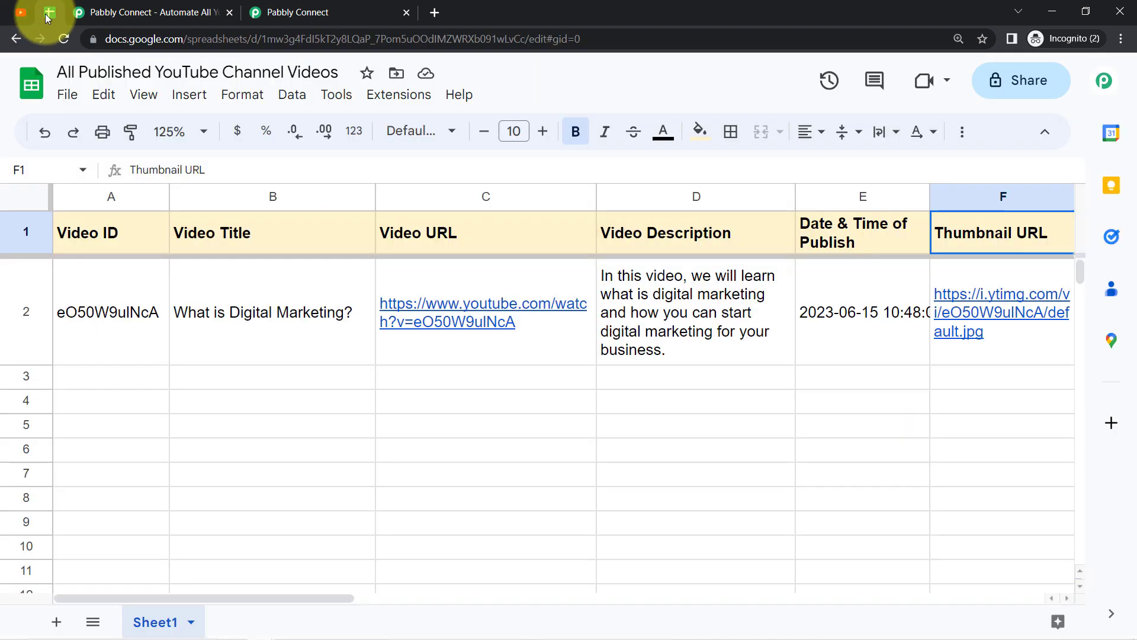
- Switch to Pabbly Connect, look over its home page and account dashboard, and dismiss the limited-time offer popup
click(111, 13)
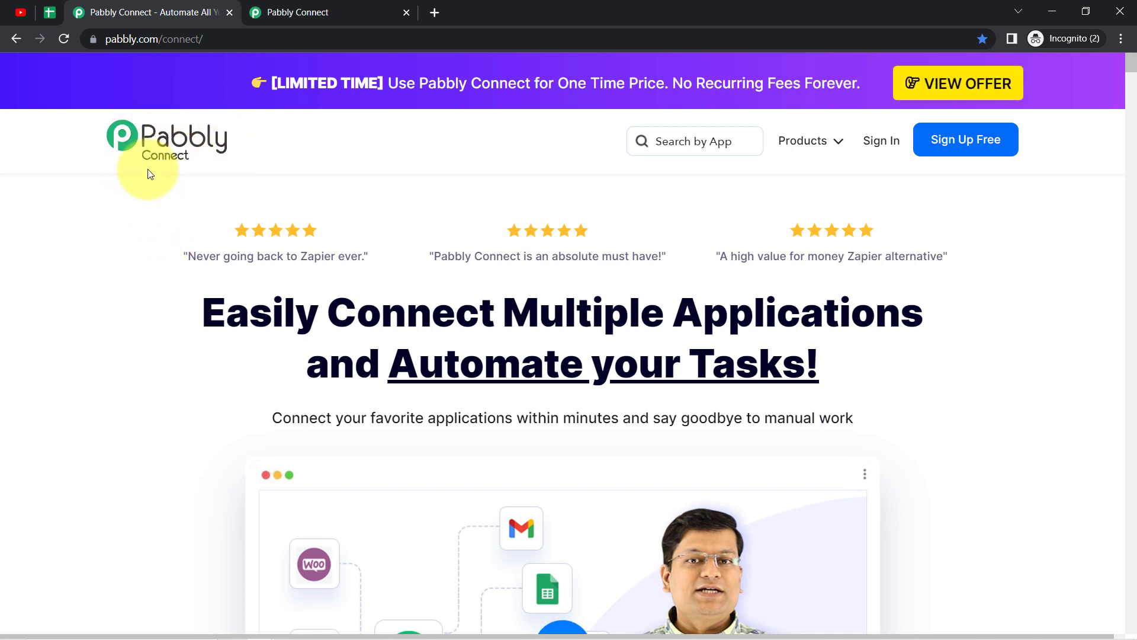
drag(211, 307, 792, 399)
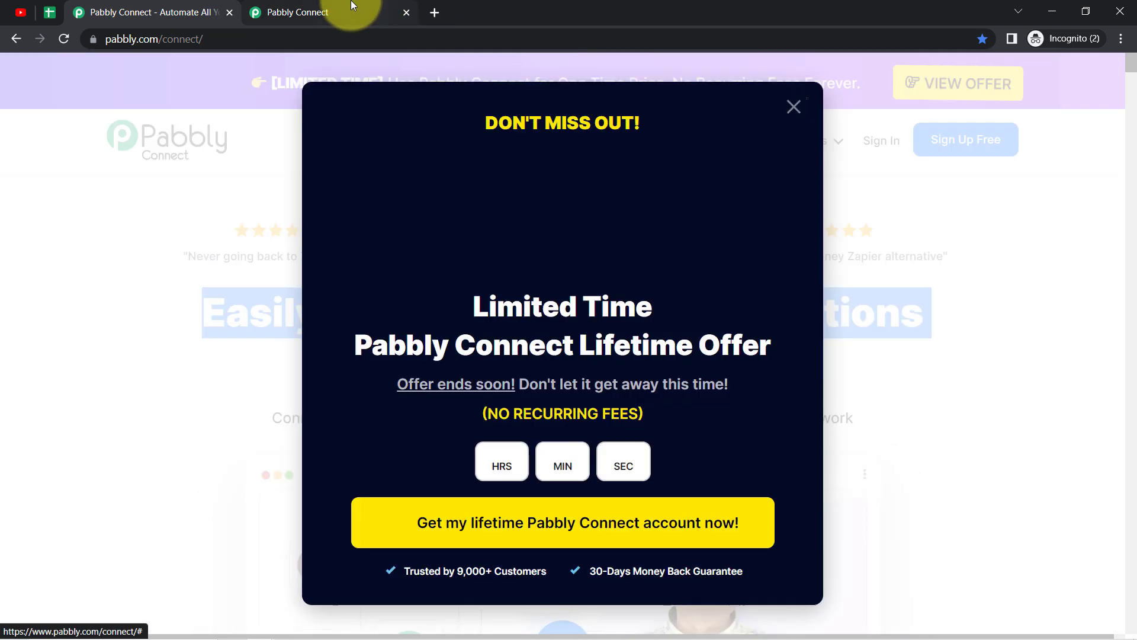
click(355, 12)
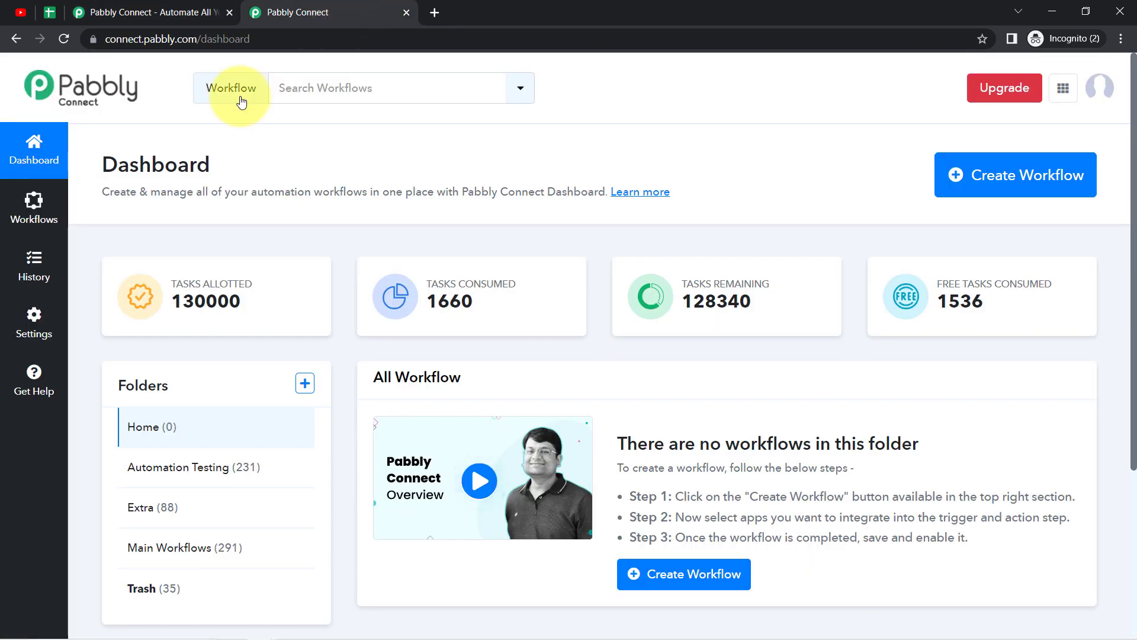
drag(101, 166, 481, 419)
scroll(481, 420, down, 4)
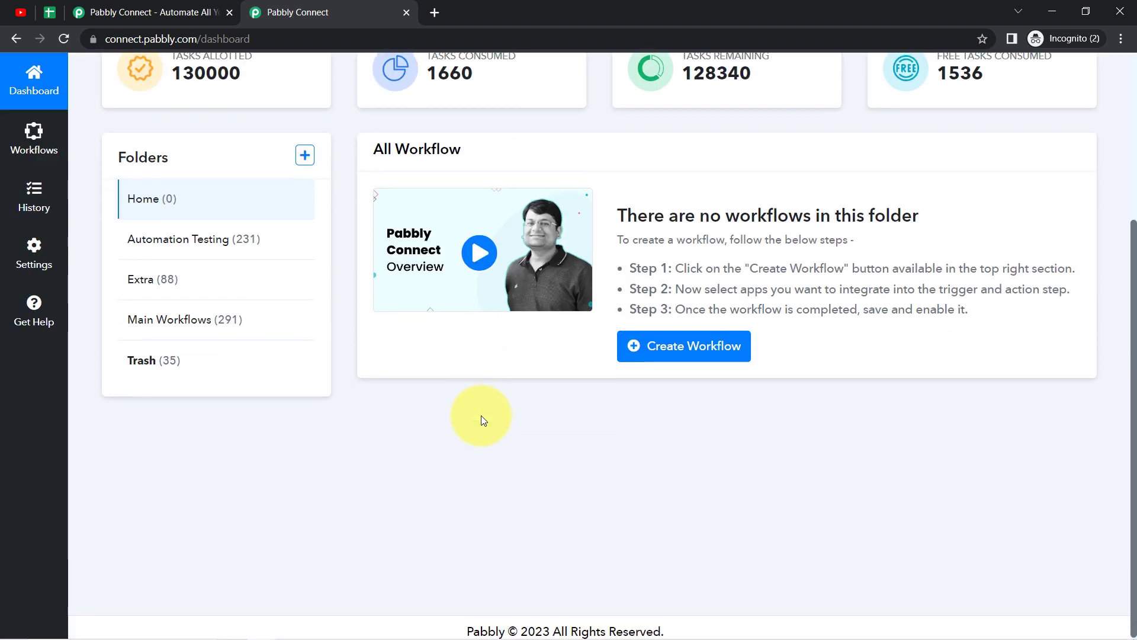
scroll(481, 420, up, 4)
click(201, 12)
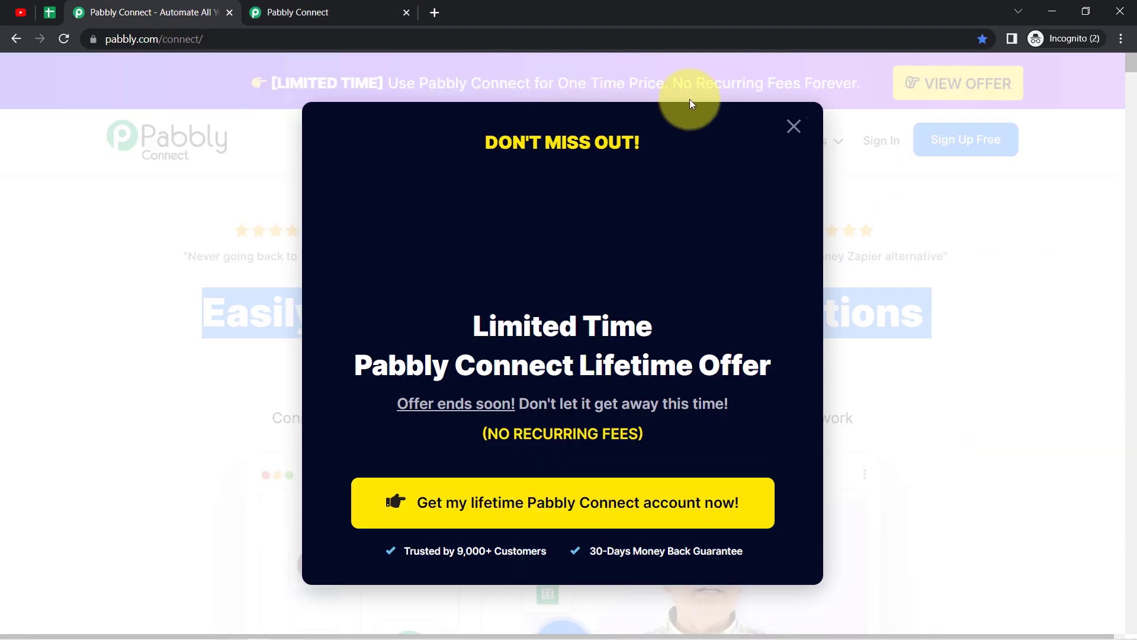
click(792, 127)
click(159, 140)
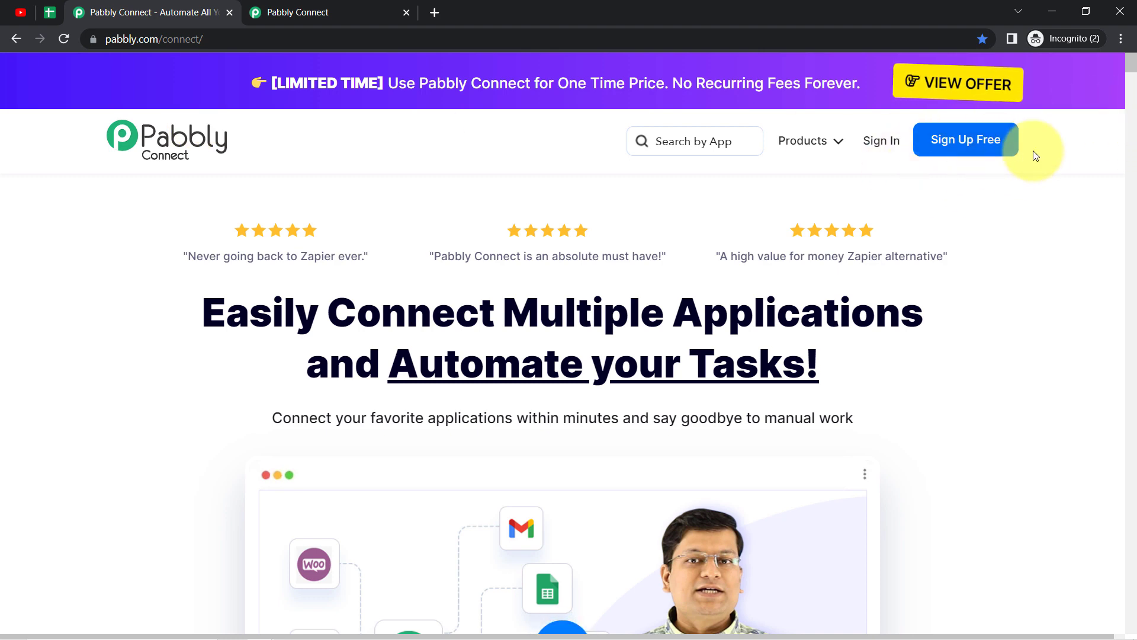
- Create a workflow named "When Video Uploaded on Channel -> Add Video Title, URL, etc to Sheet" from the Pabbly Connect dashboard
click(359, 13)
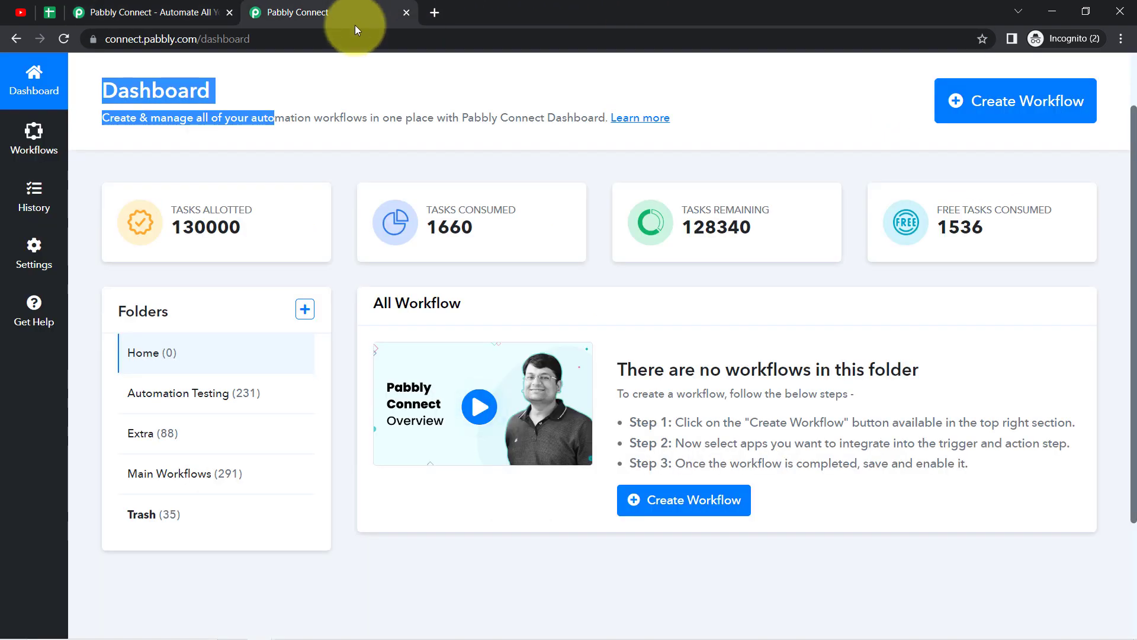
click(376, 132)
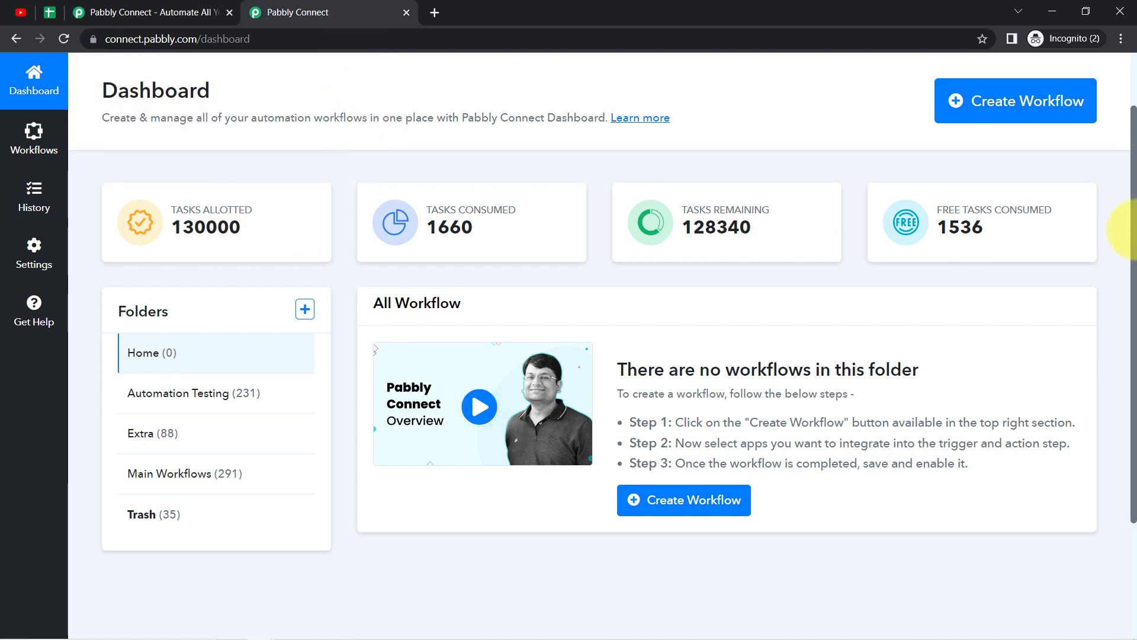
scroll(1134, 239, up, 2)
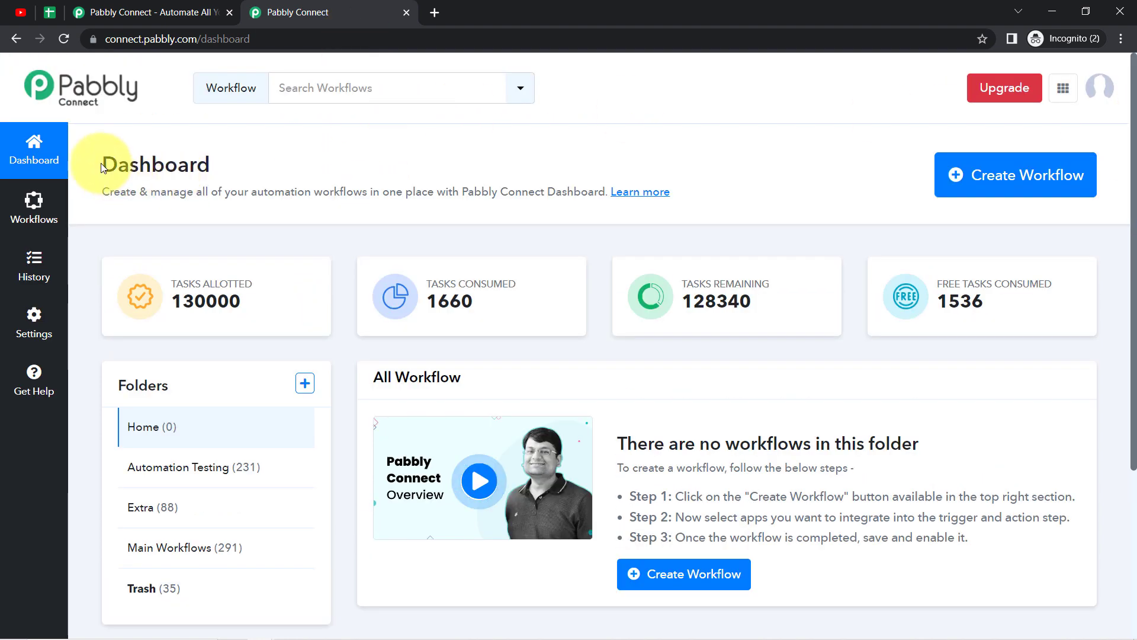
drag(102, 165, 427, 194)
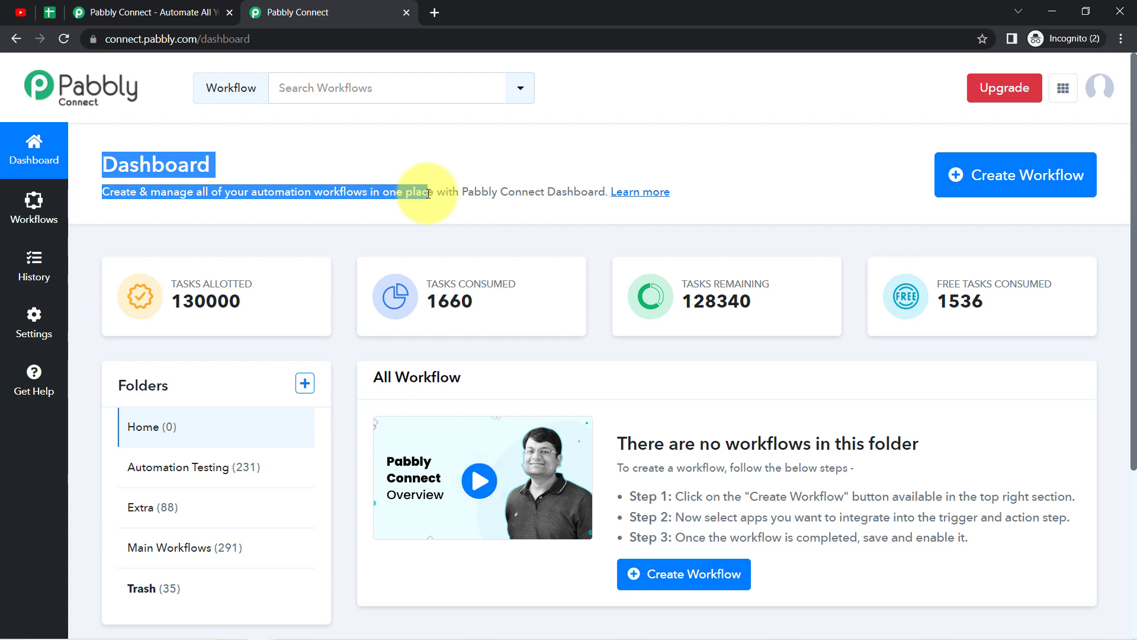
click(988, 176)
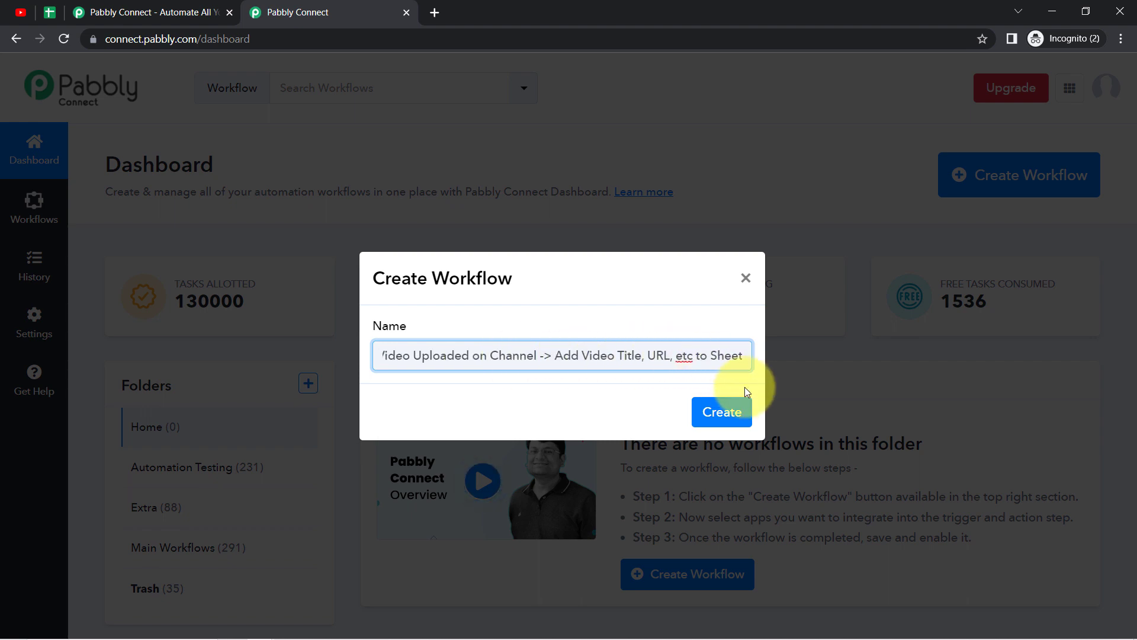
click(715, 413)
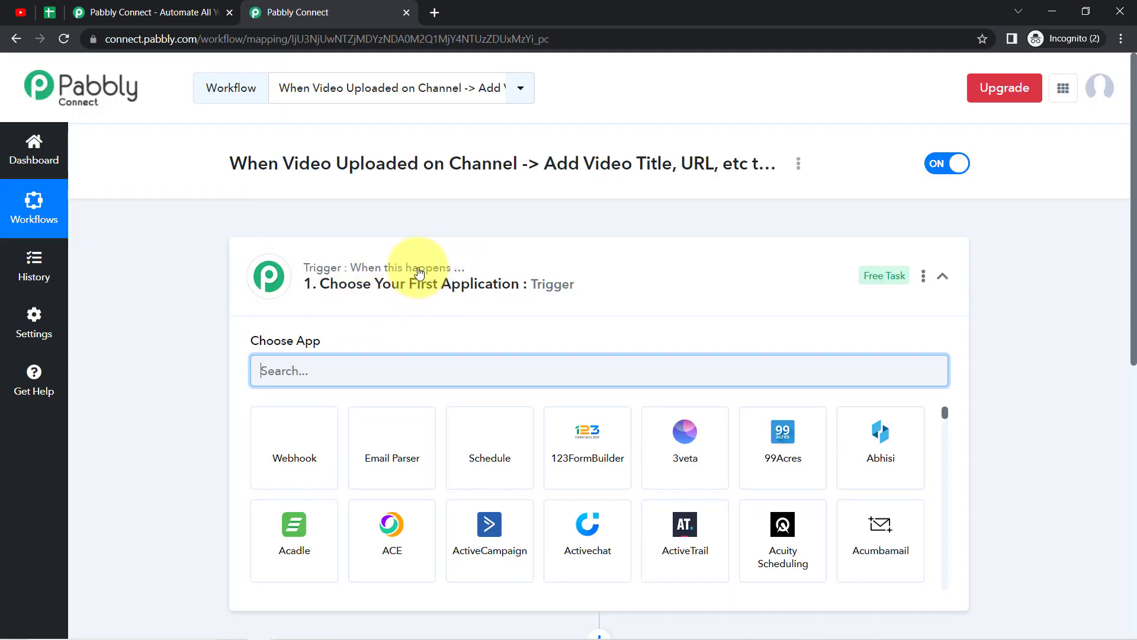
- Search for YouTube in the trigger's app list and choose it as the workflow's first application
click(441, 265)
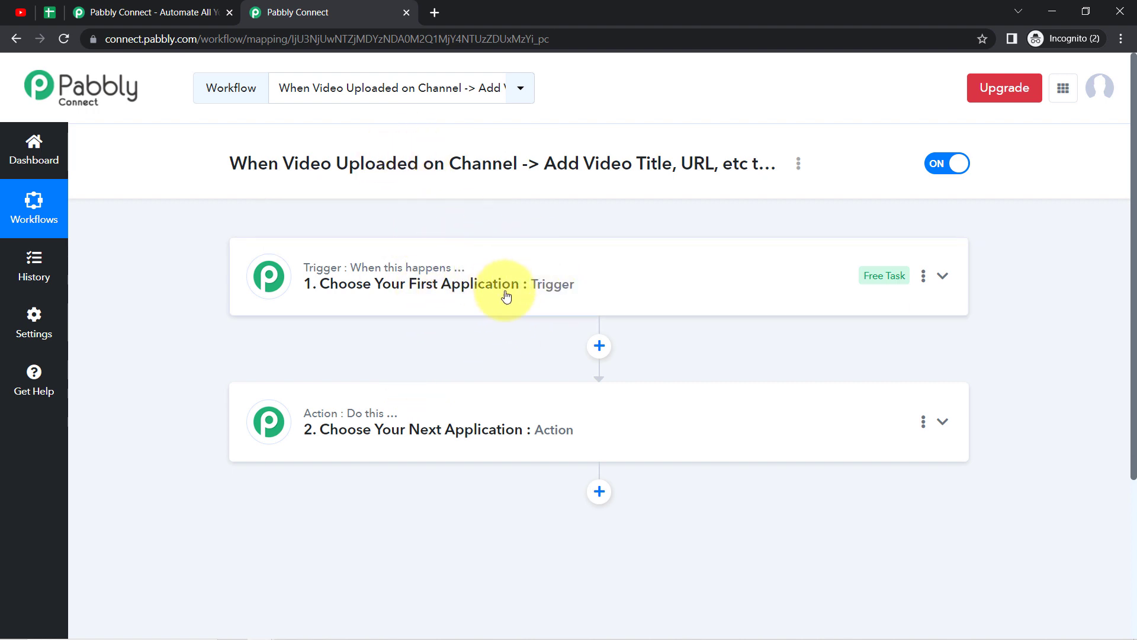
mouse_move(452, 273)
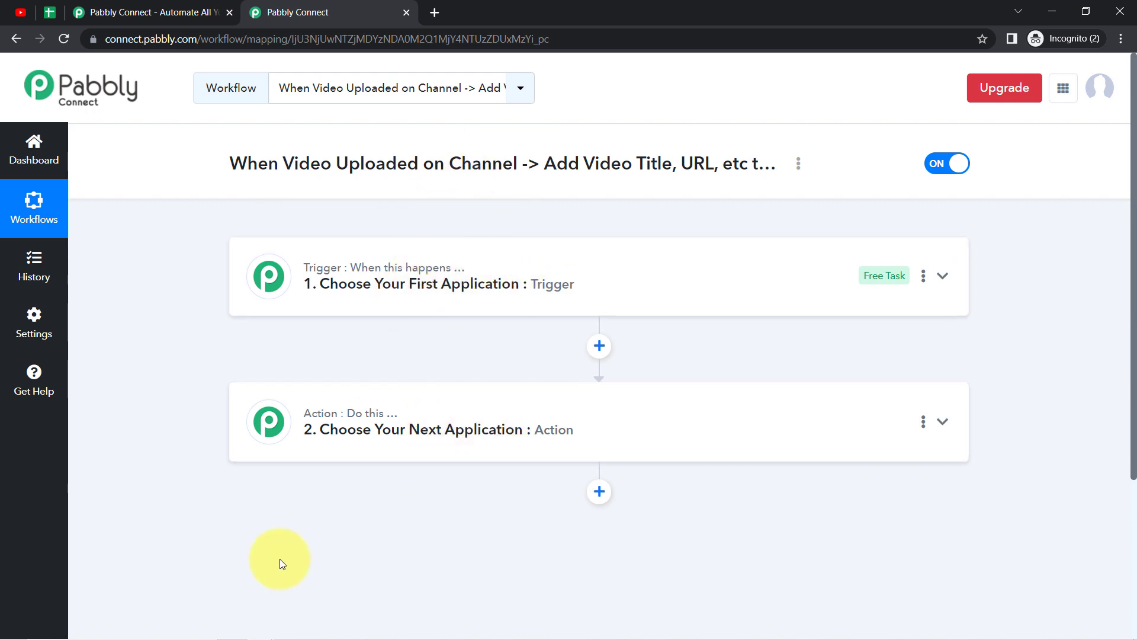
click(419, 268)
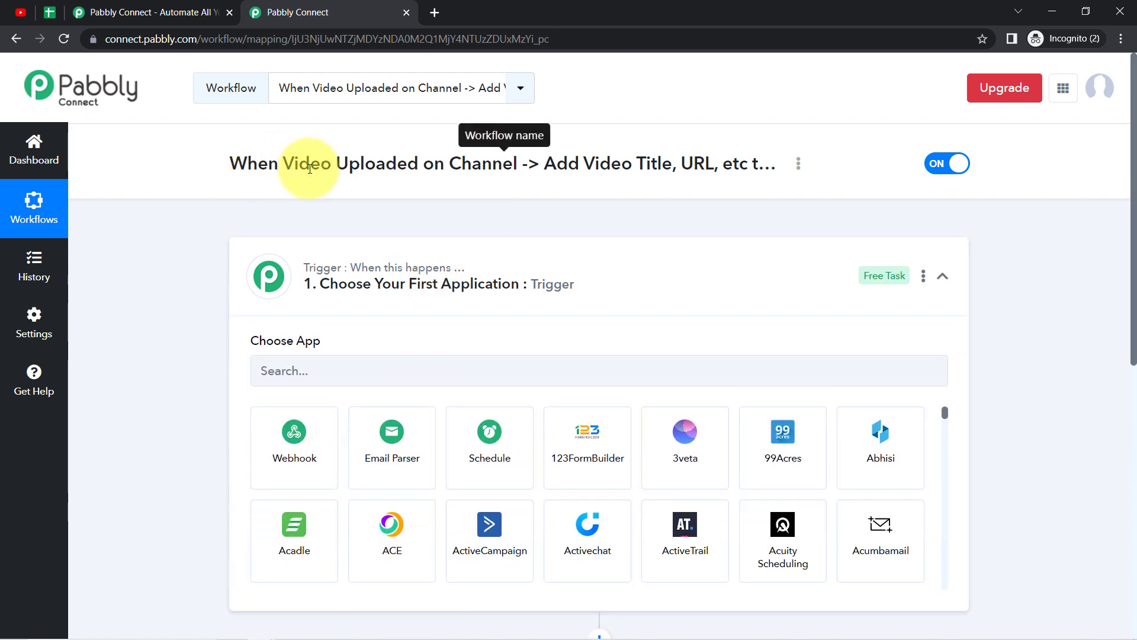
drag(256, 165, 770, 152)
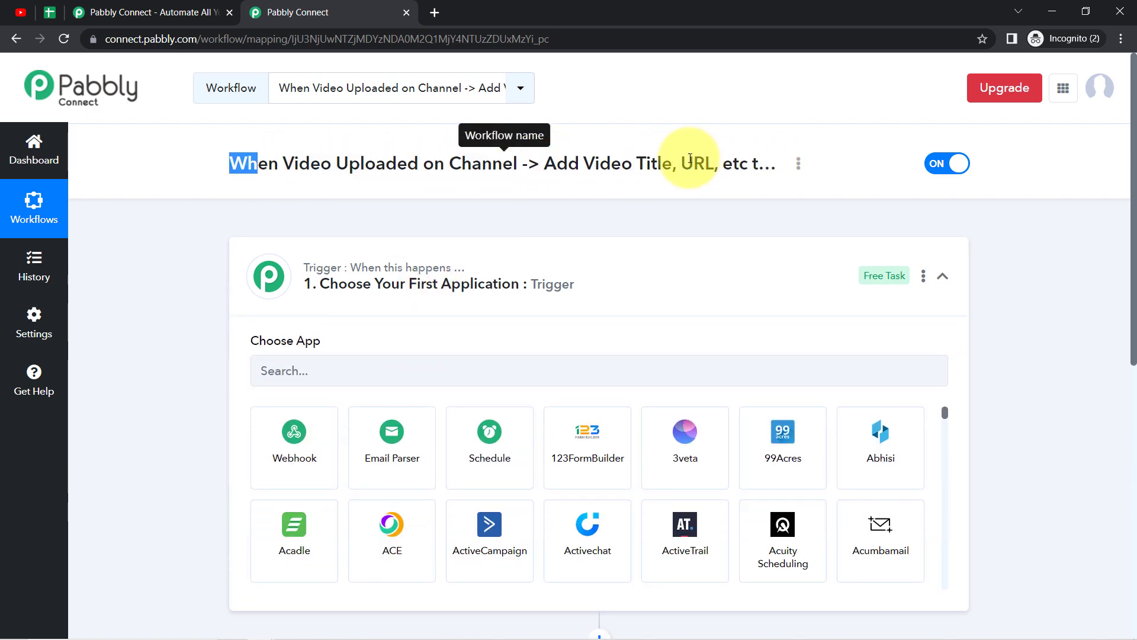
click(321, 368)
text(y)
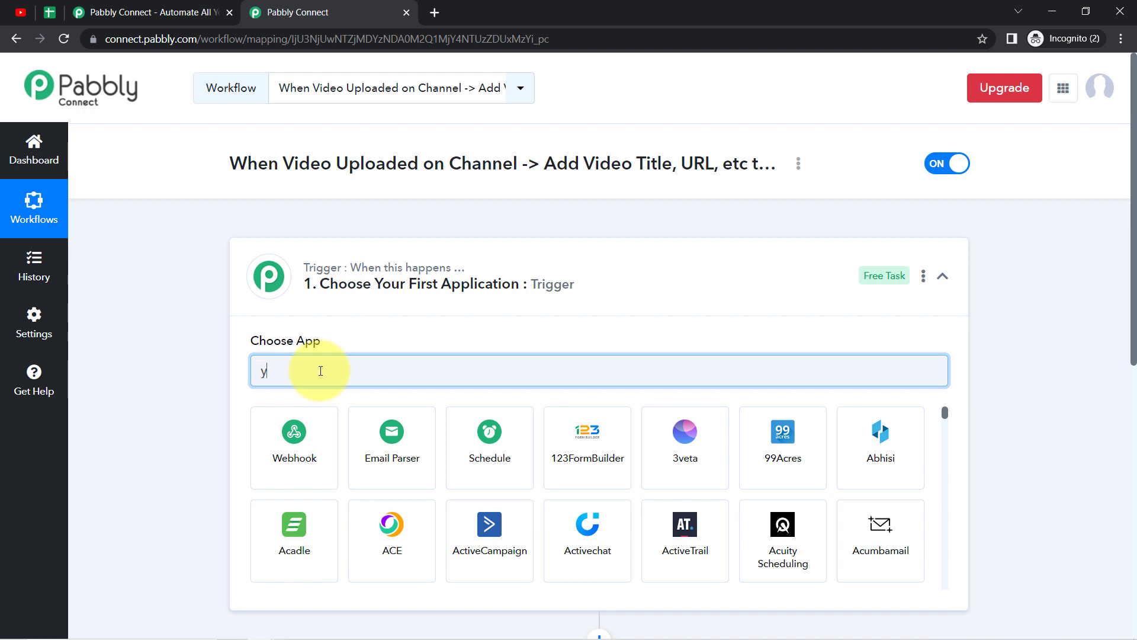
text(out)
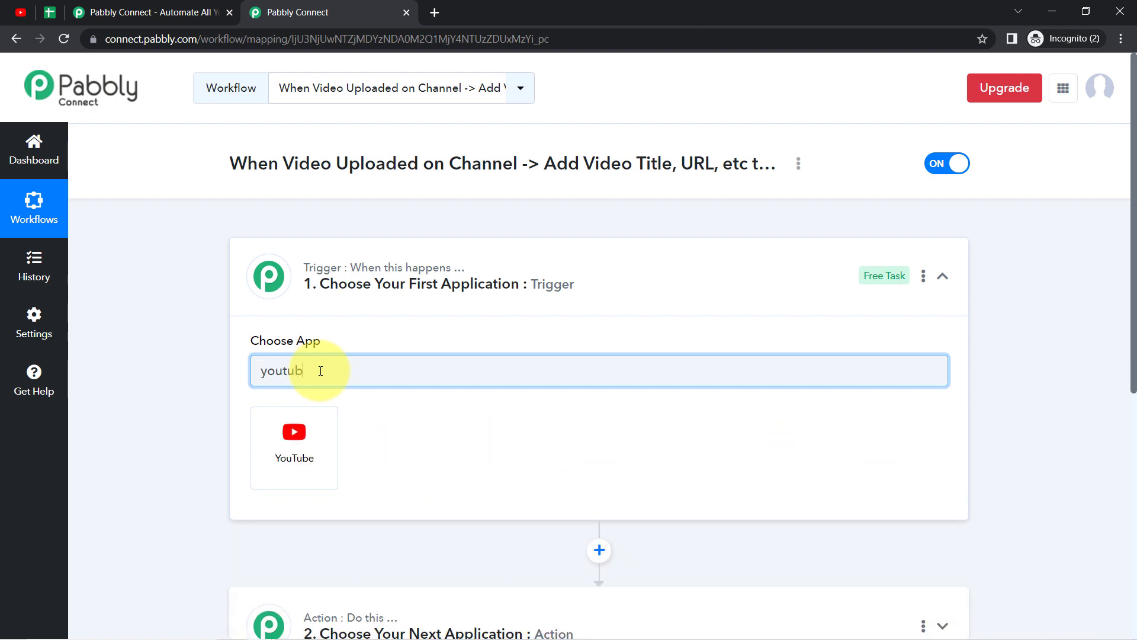
text(ub)
click(293, 456)
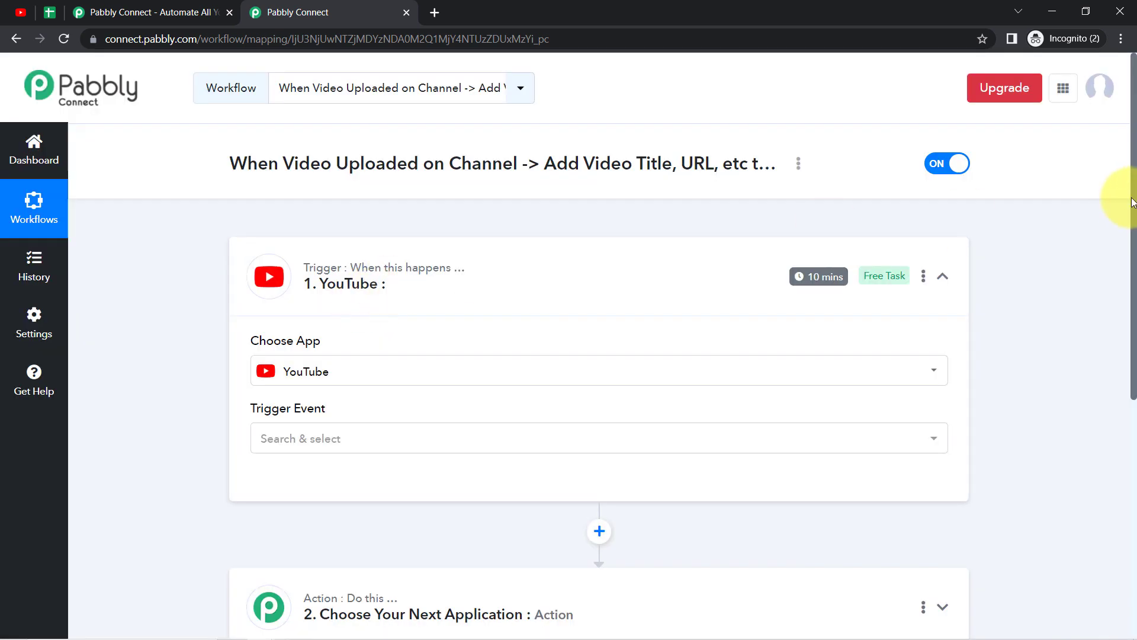
- Choose Google Sheets as the action application, and collapse both the trigger and action sections
drag(1132, 214, 1124, 415)
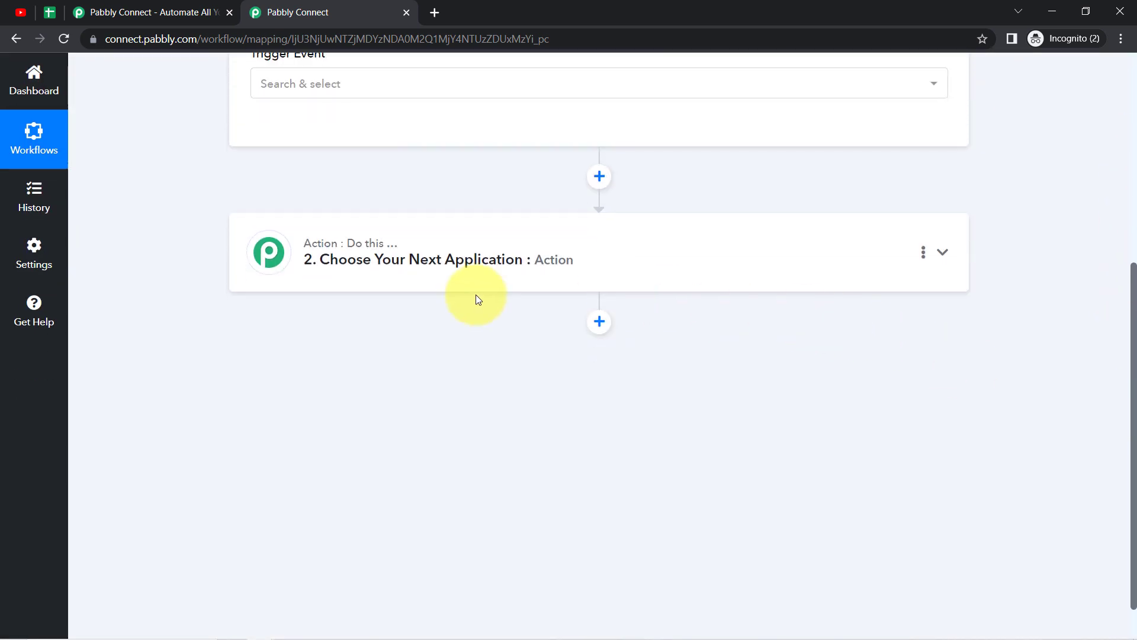
click(421, 264)
click(309, 354)
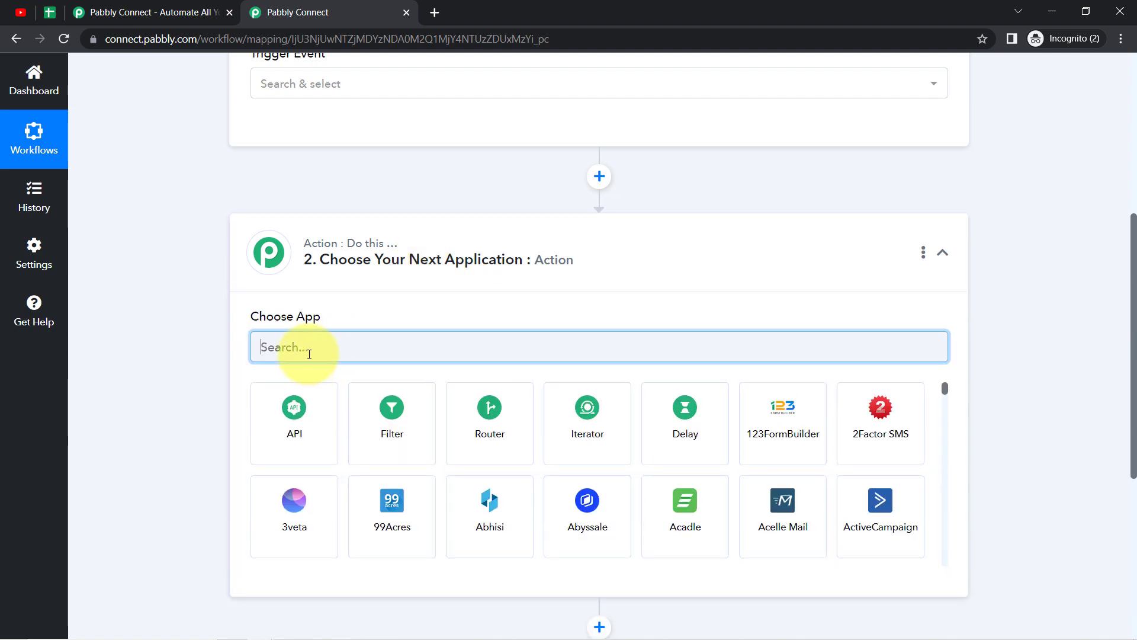
text(google sh)
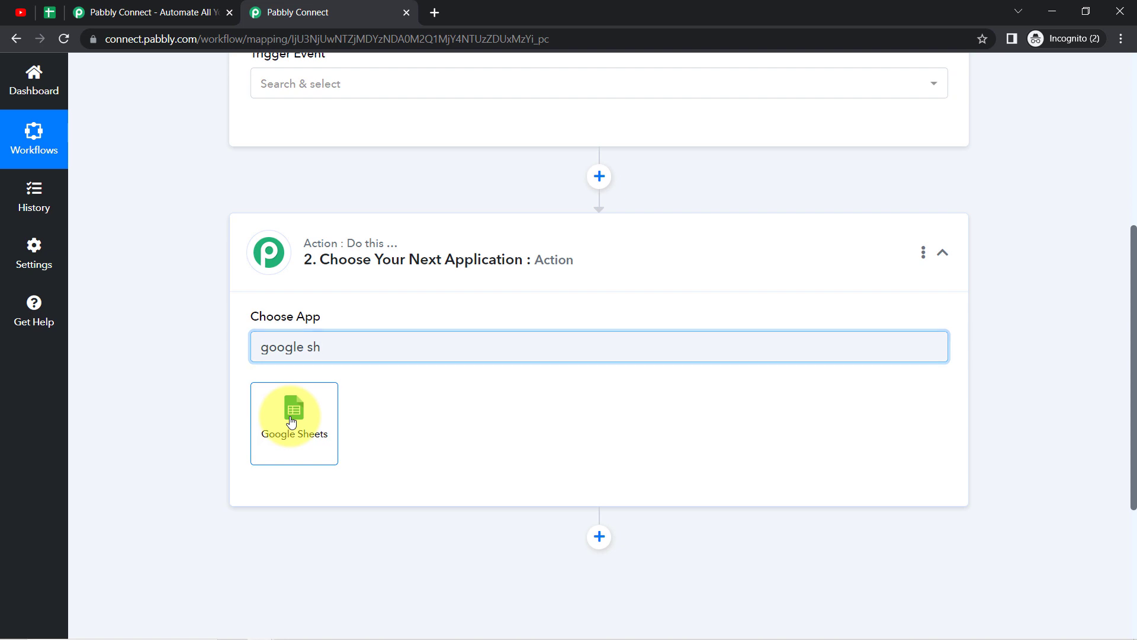
click(291, 421)
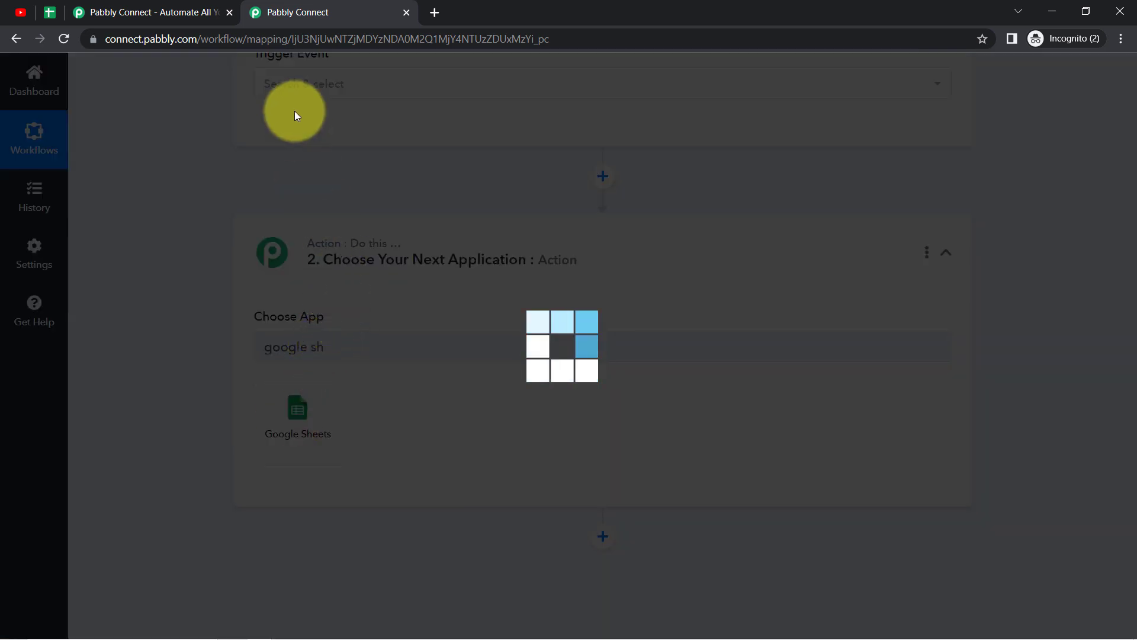
scroll(184, 142, up, 6)
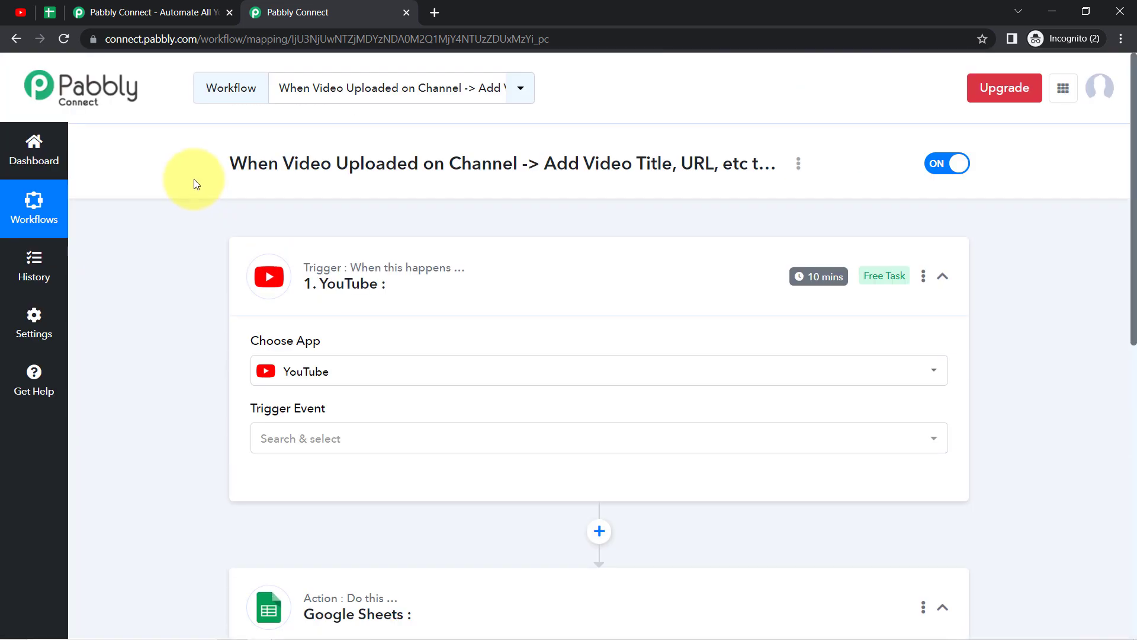
click(373, 281)
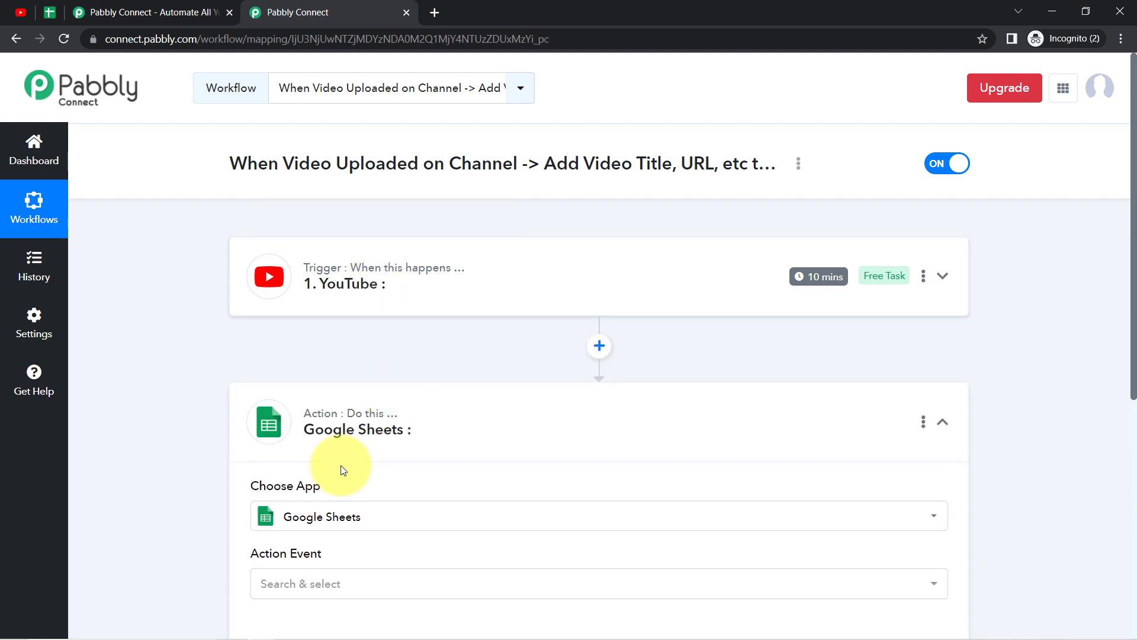
click(323, 434)
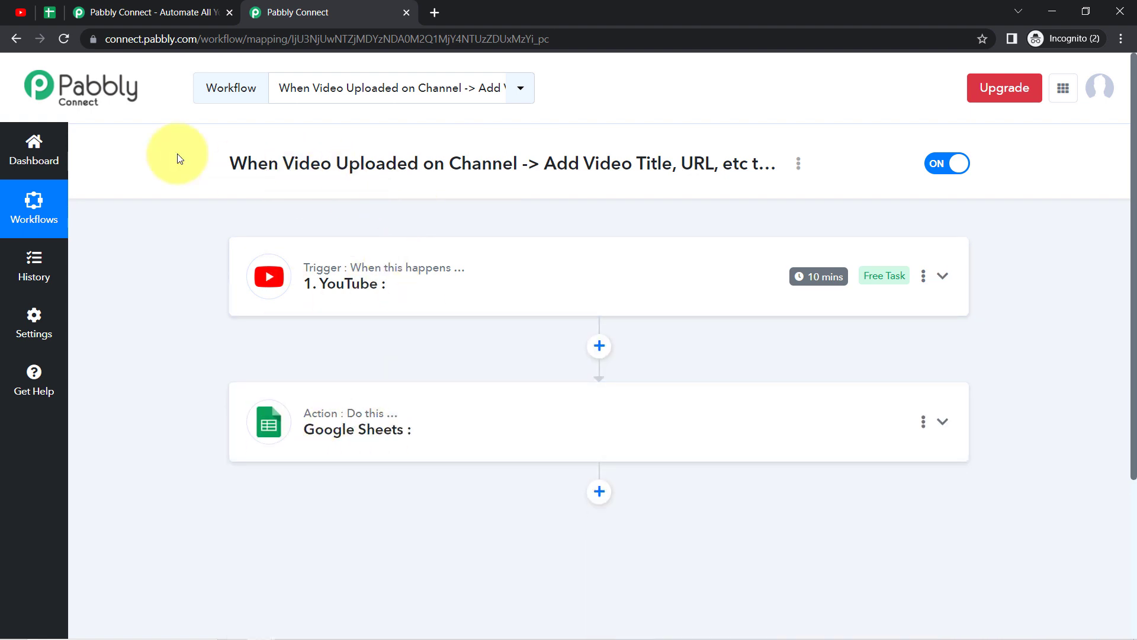
- Set the YouTube trigger event to New Video in Channel with Video URL and open its account connection settings
click(327, 277)
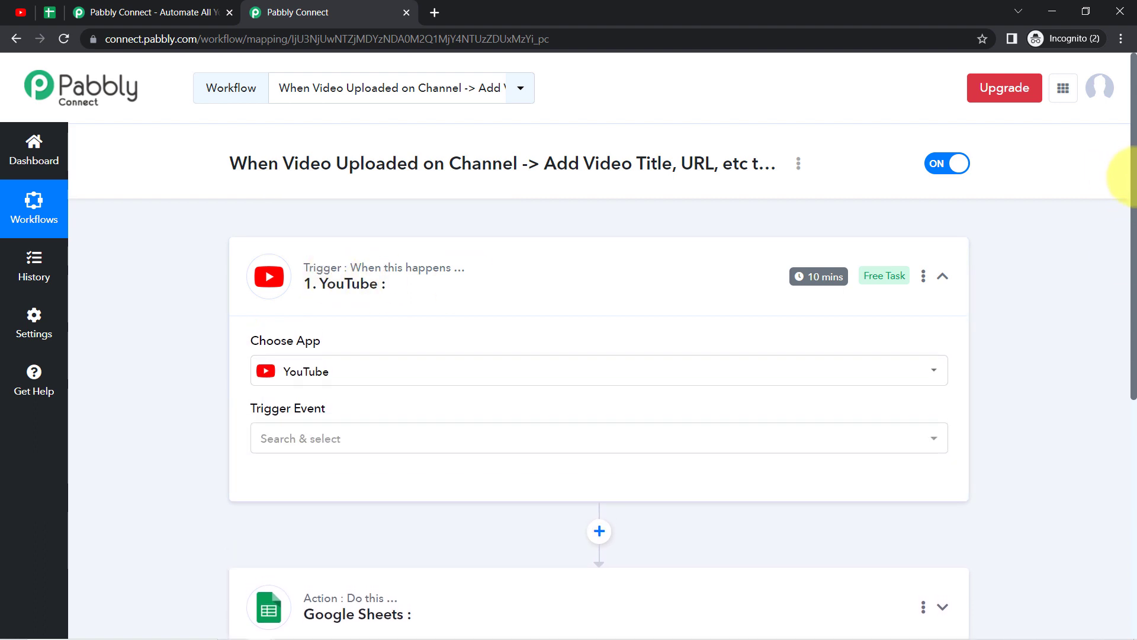
drag(1128, 178, 1125, 287)
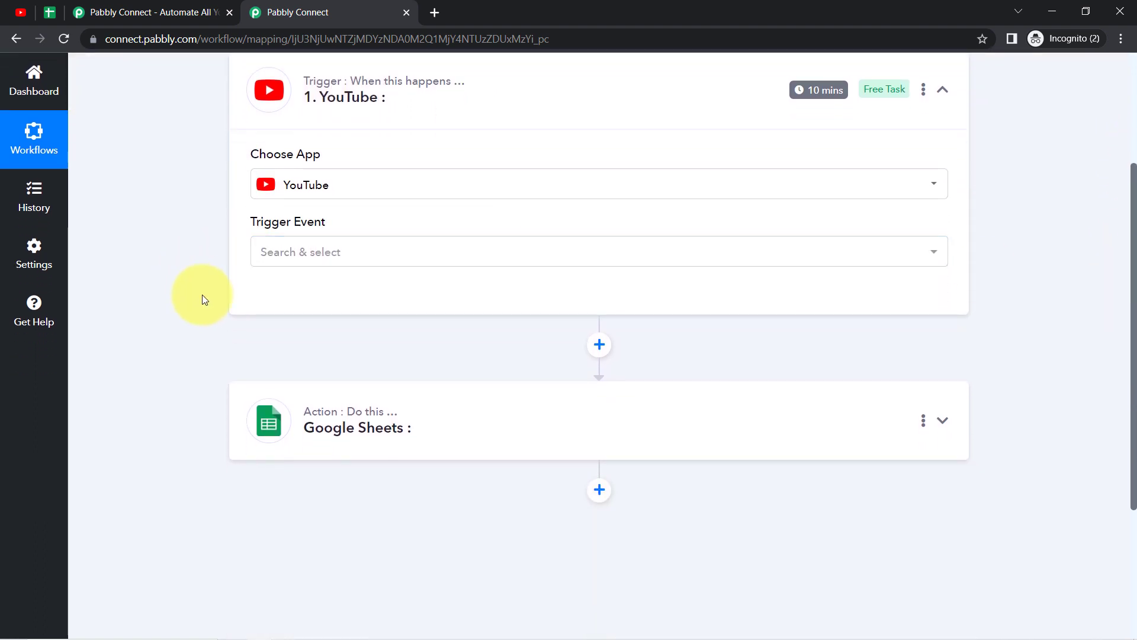
click(269, 257)
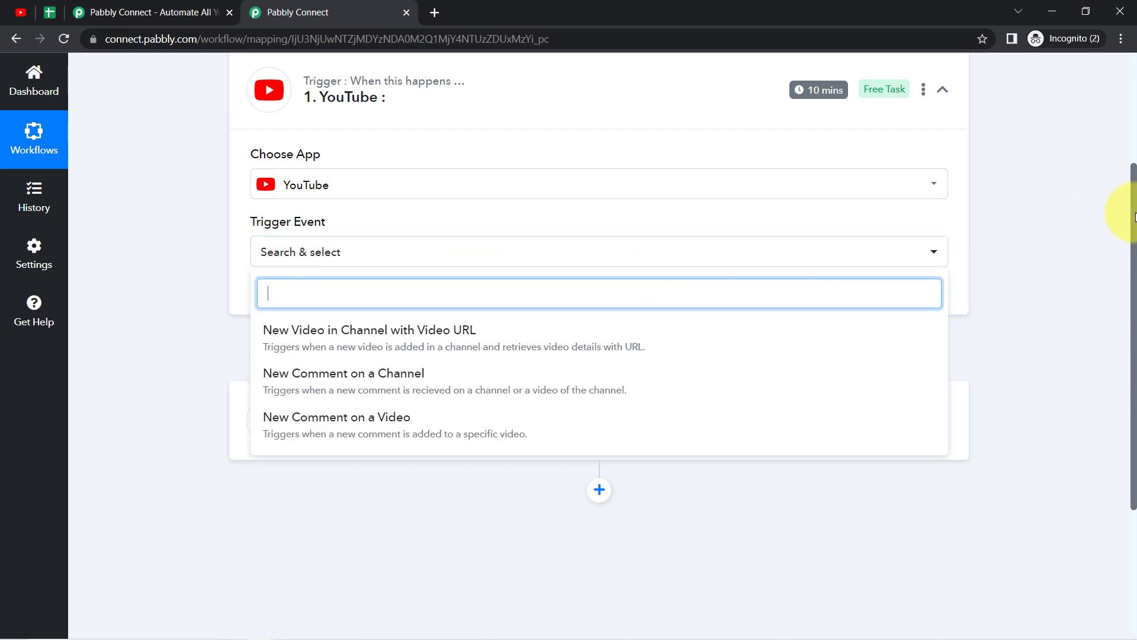
drag(1135, 216, 1134, 253)
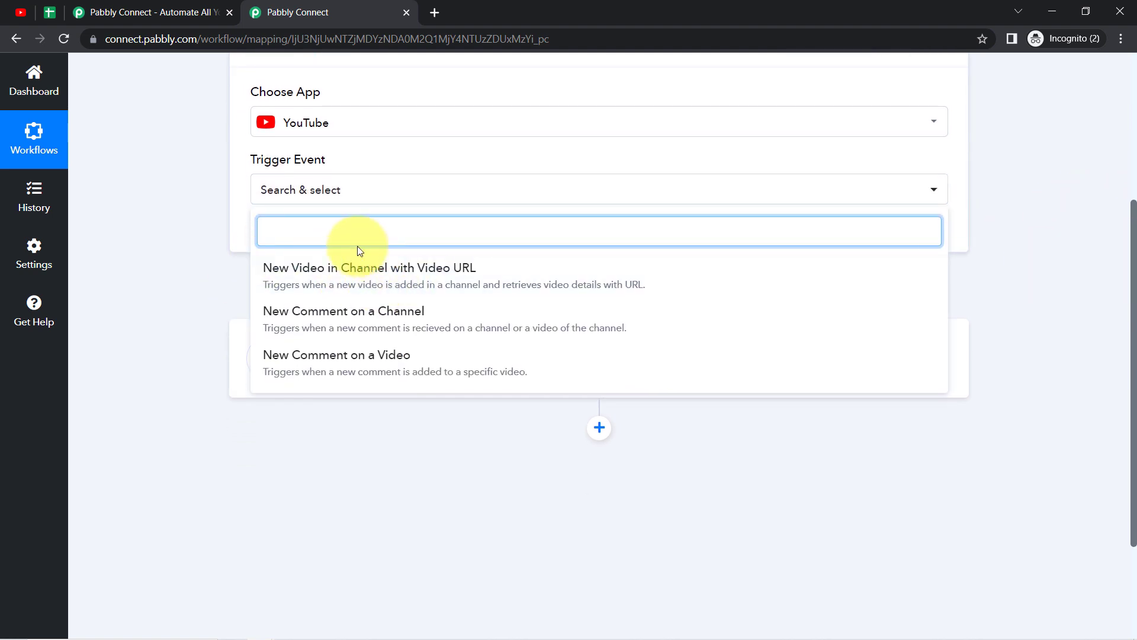
click(437, 274)
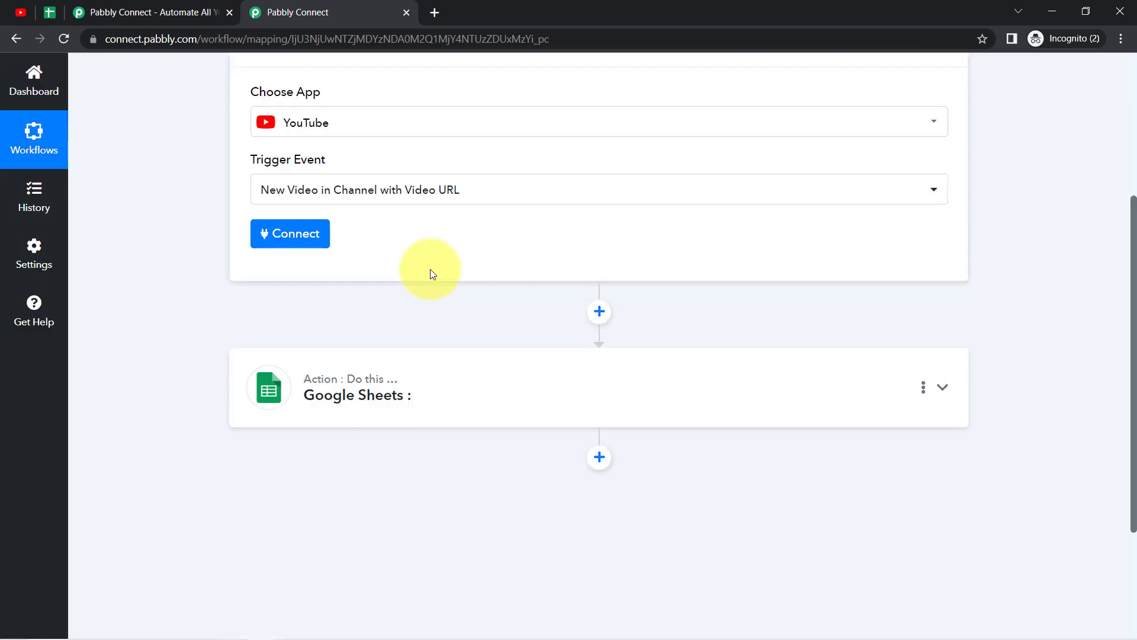
click(268, 236)
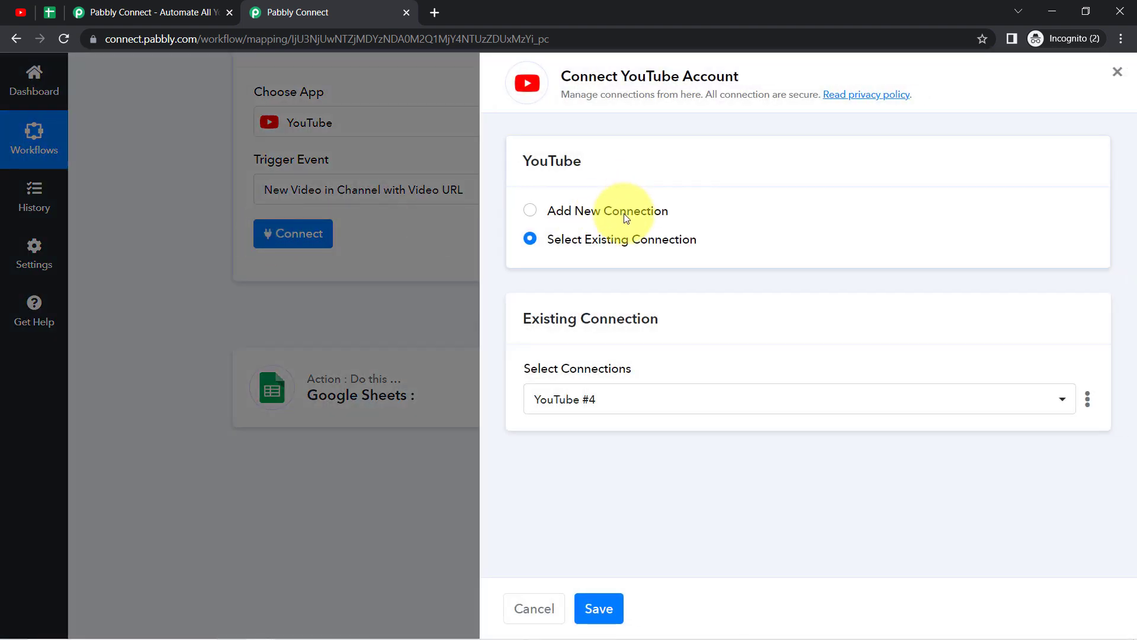
click(626, 219)
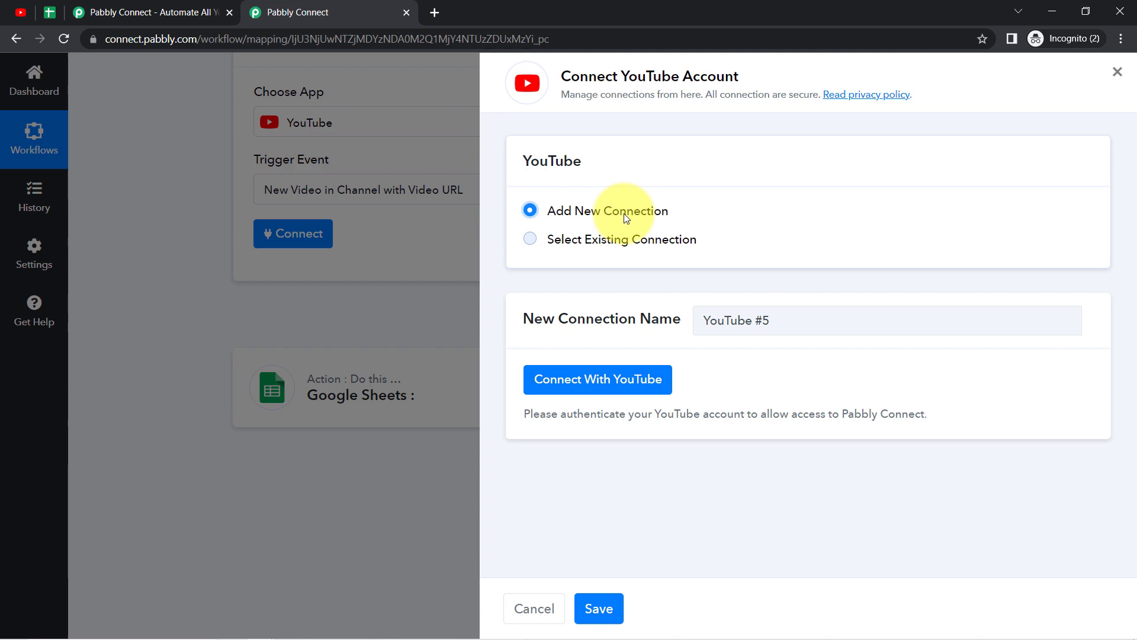
click(605, 384)
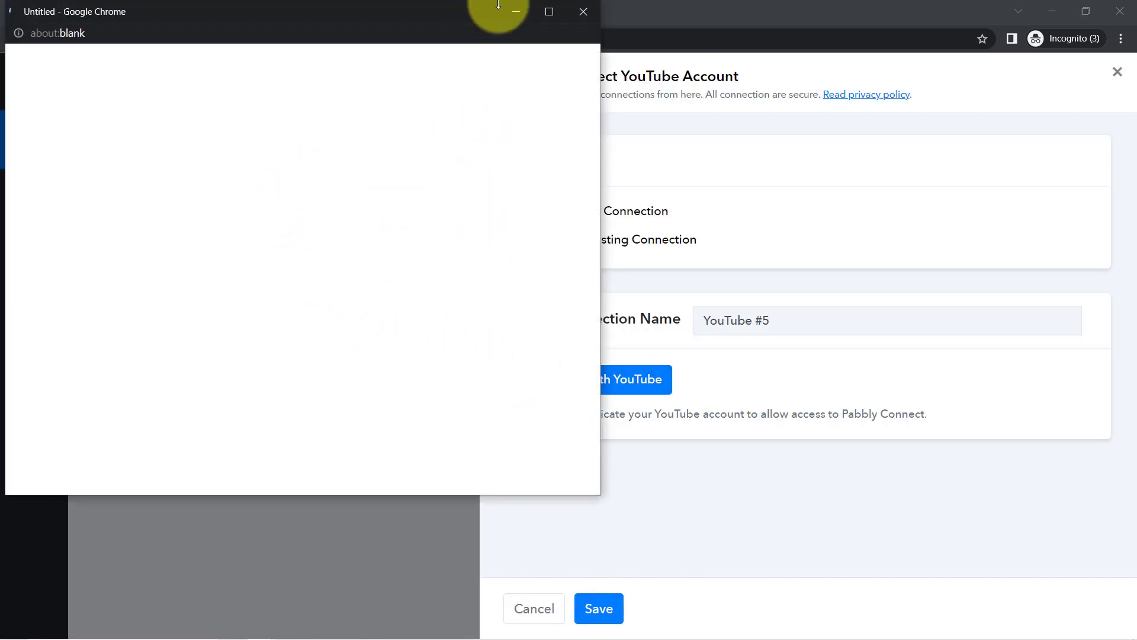
click(574, 20)
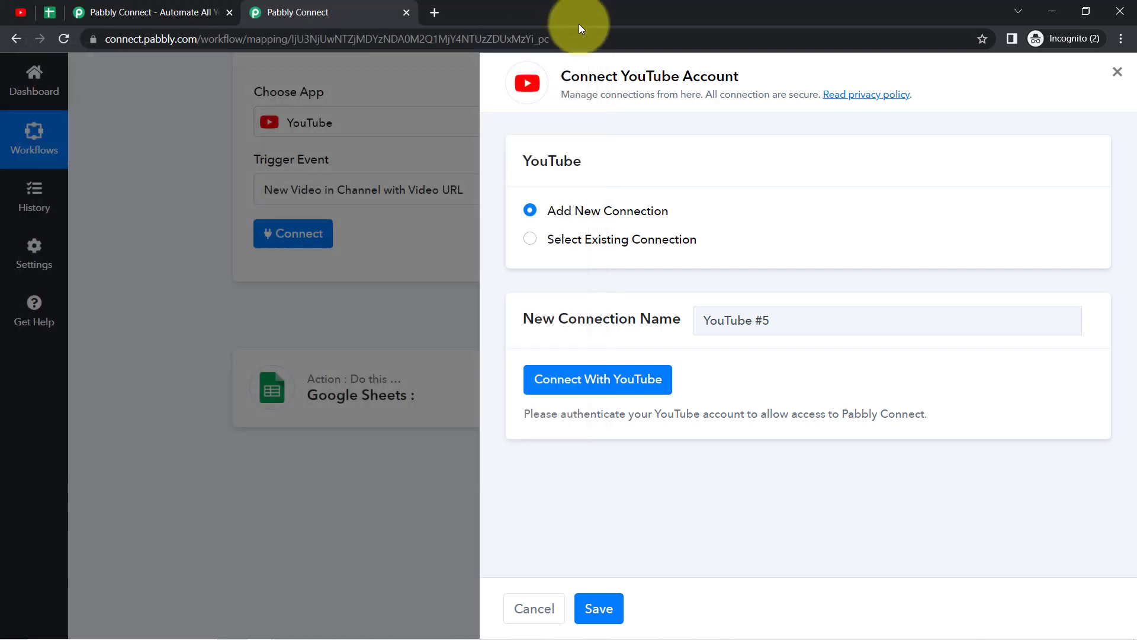
- Connect the YouTube trigger through the existing connection YouTube #4 and save it
click(604, 240)
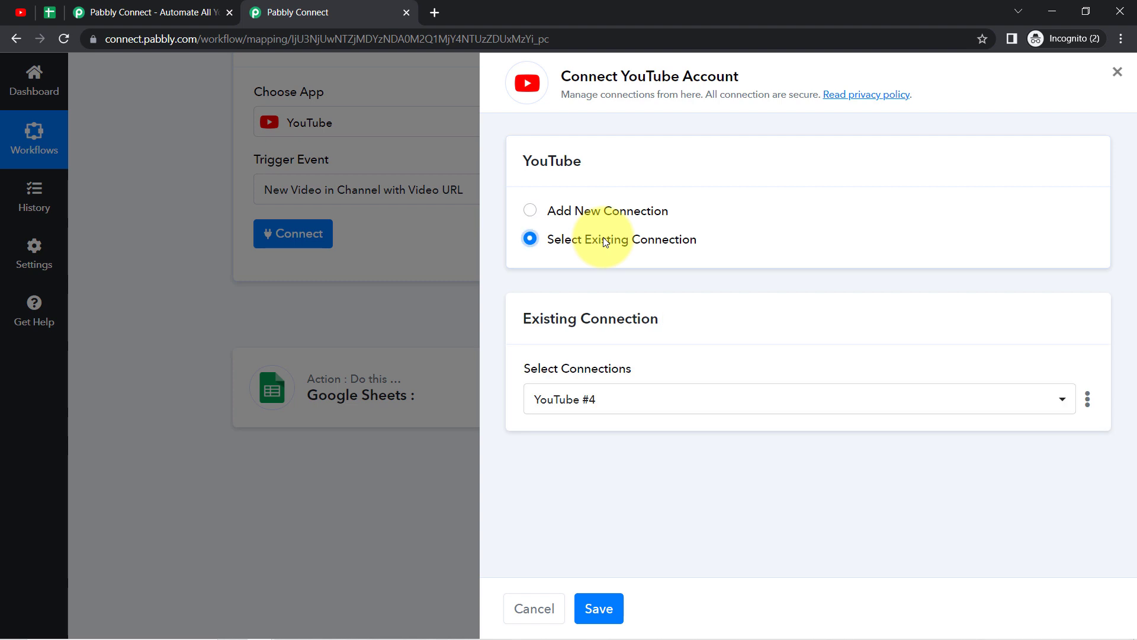
click(598, 610)
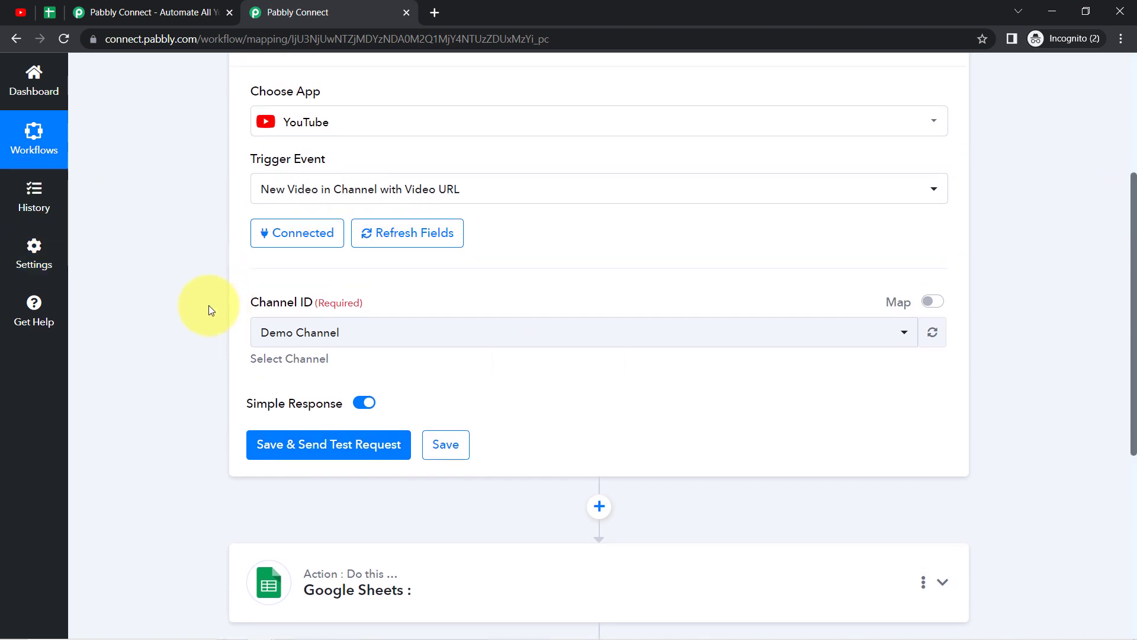
- Examine the trigger's Channel ID options and compare the selected Demo Channel with the channel name in YouTube Studio, returning to Pabbly Connect
click(308, 246)
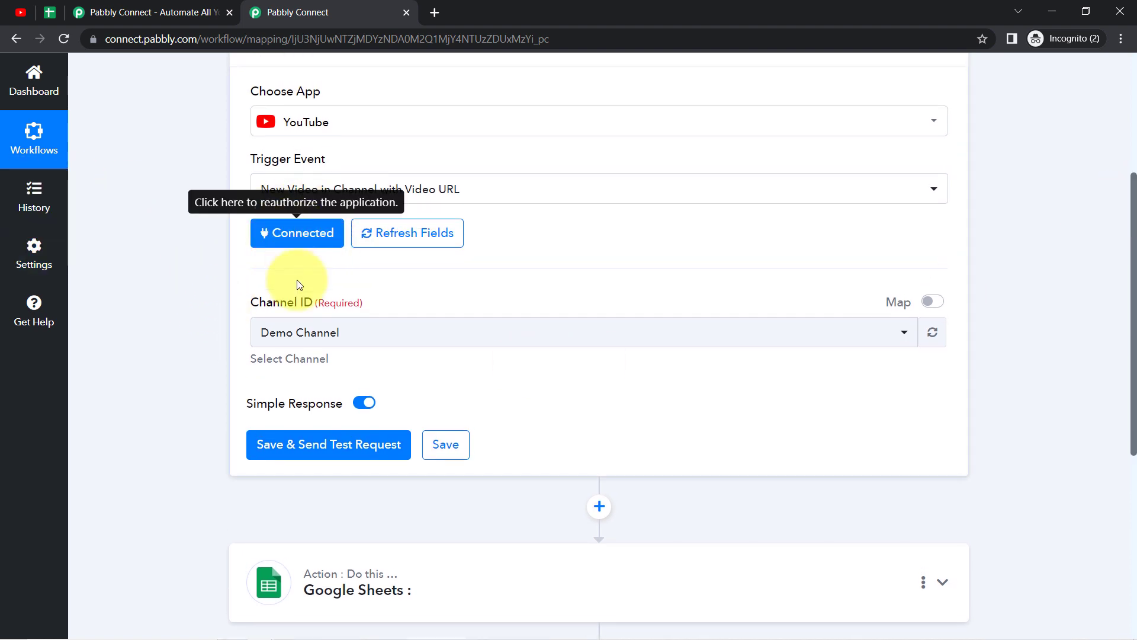
drag(250, 300, 312, 302)
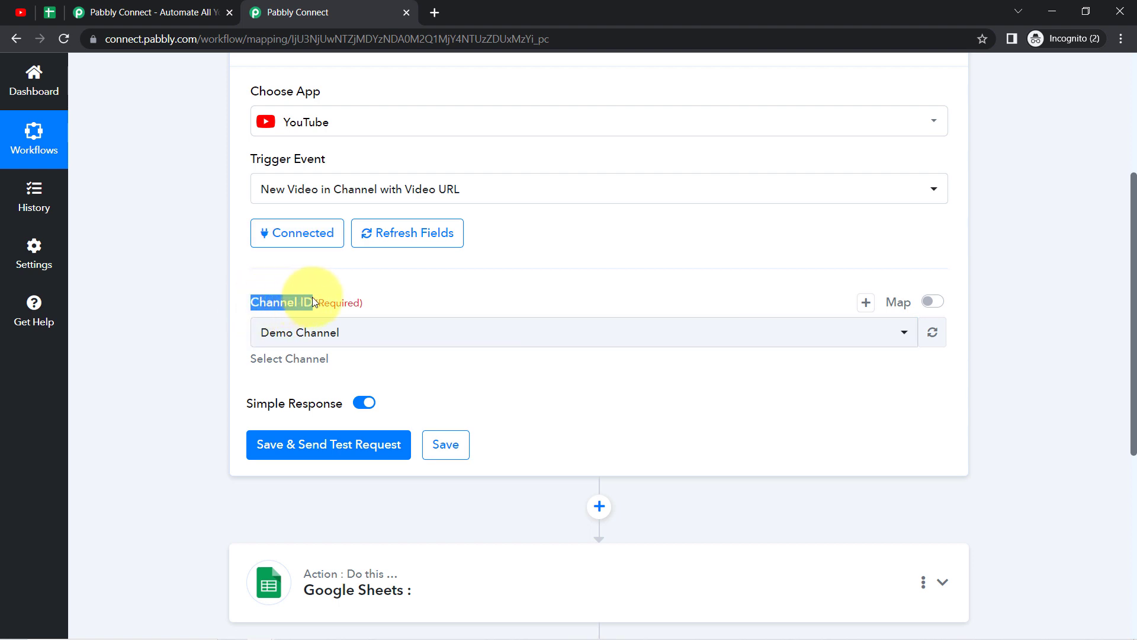
click(294, 335)
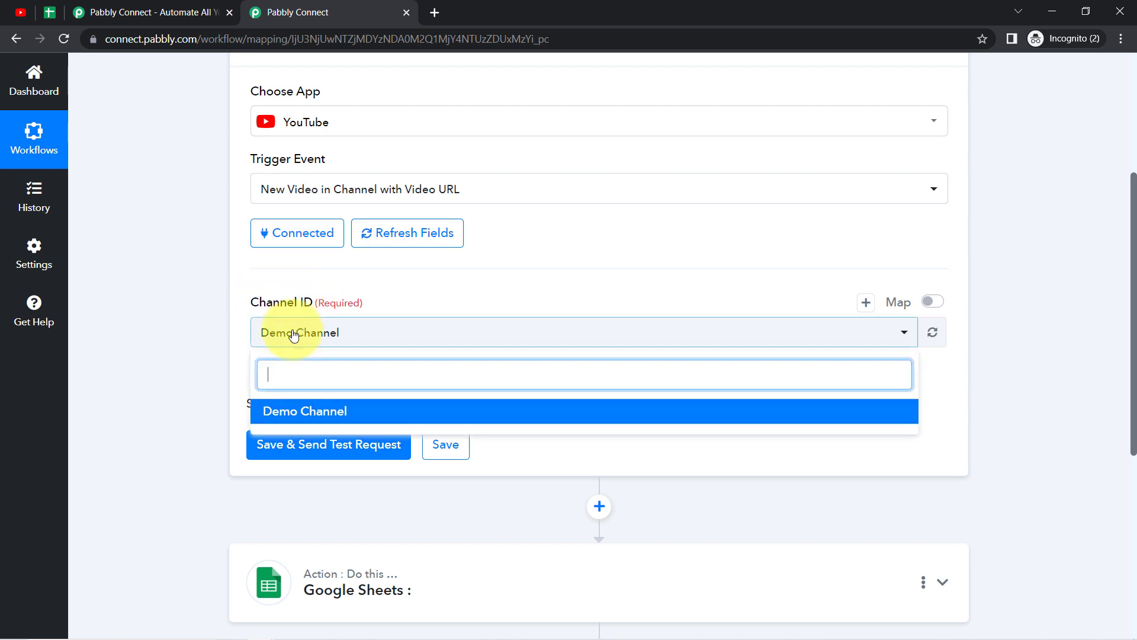
click(227, 340)
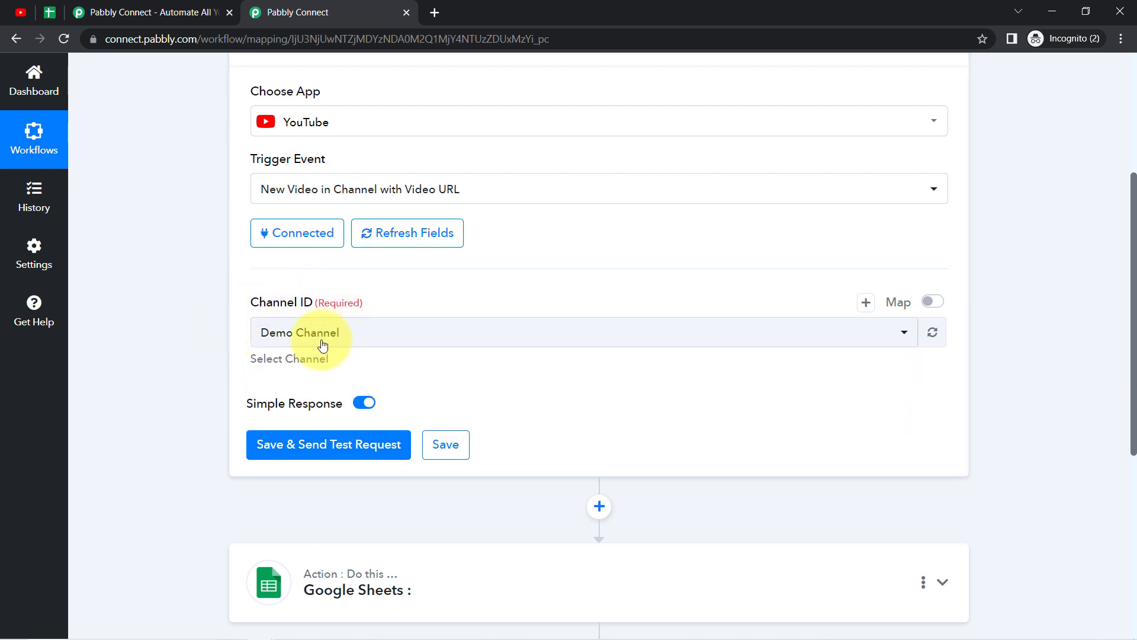
click(17, 11)
scroll(97, 284, down, 3)
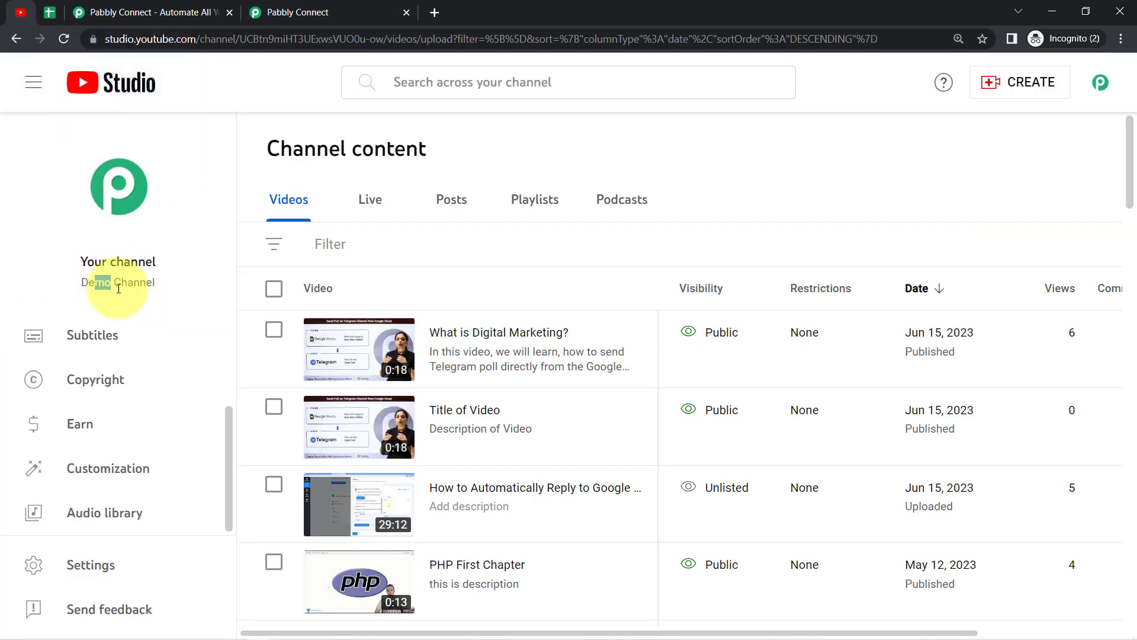
drag(118, 289, 169, 295)
click(290, 12)
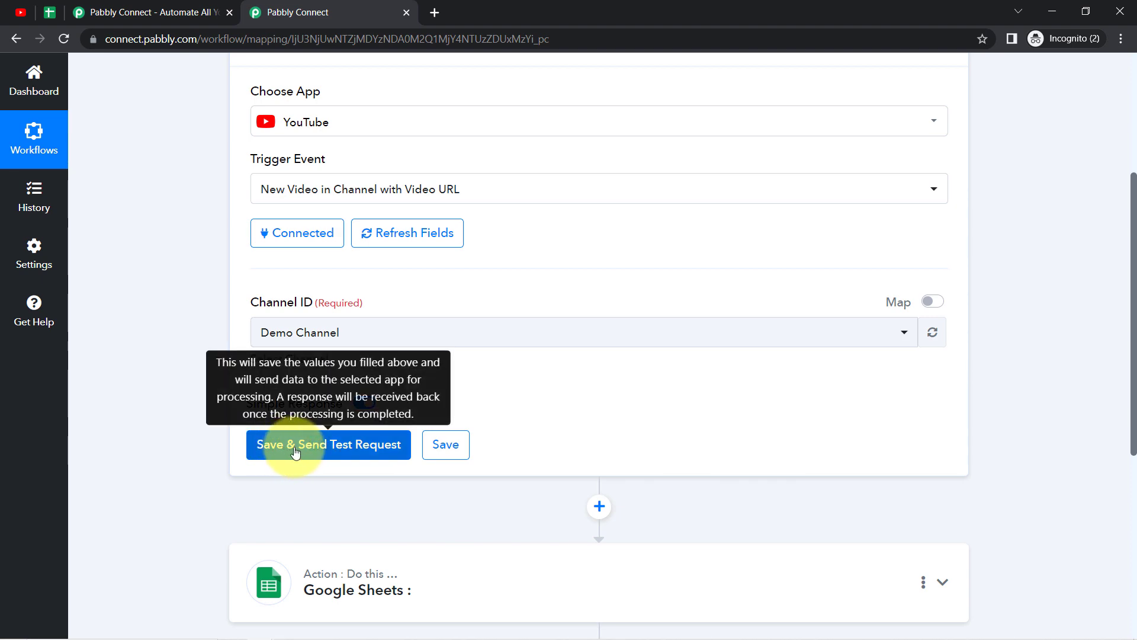
- Look over the channel's videos in YouTube Studio, return to Pabbly Connect and examine the trigger's Simple Response setting
click(21, 12)
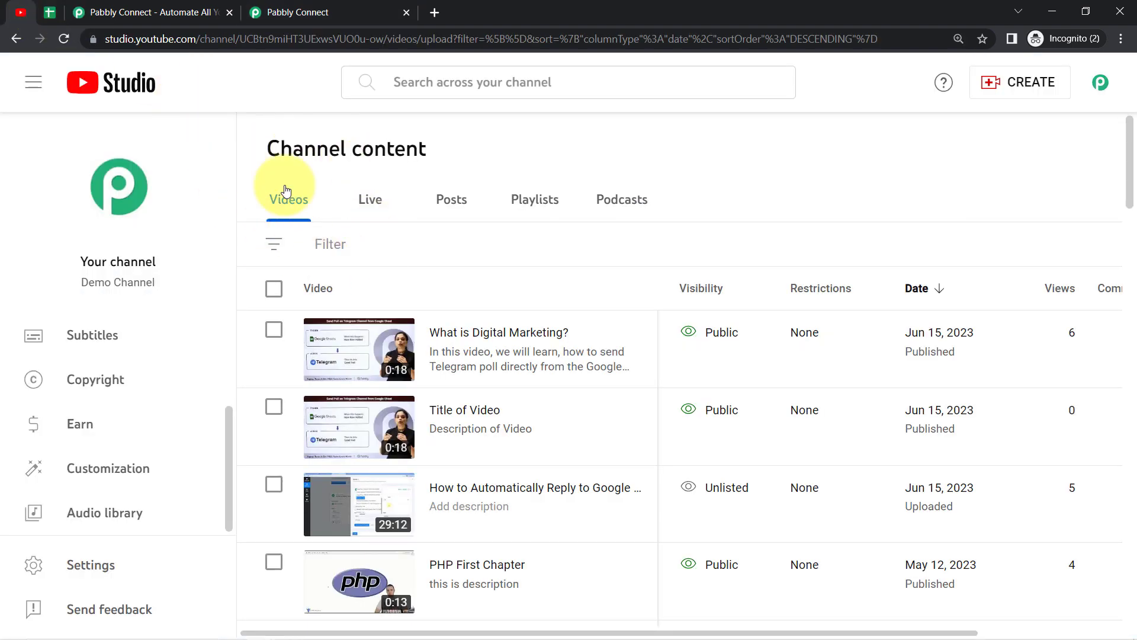
click(344, 7)
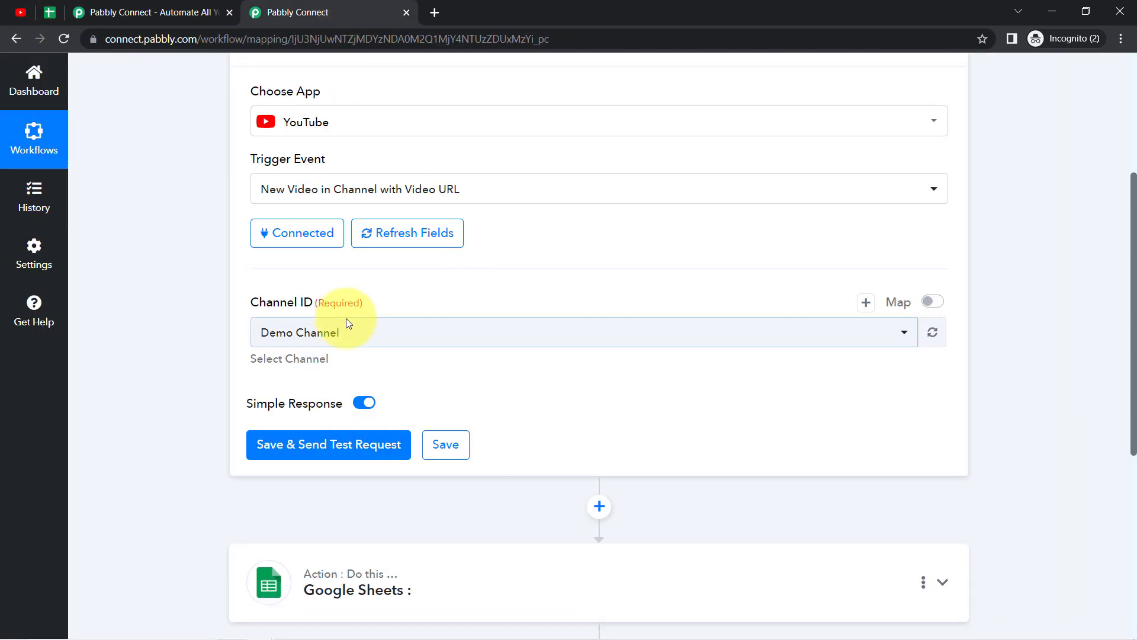
drag(278, 404, 303, 405)
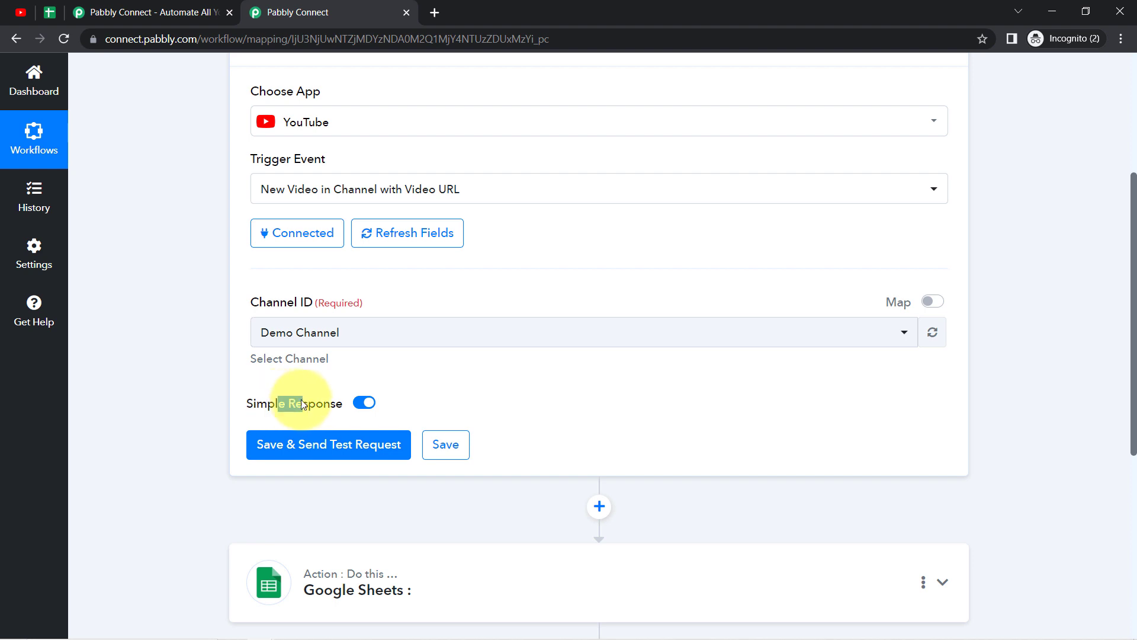
- Switch to YouTube Studio and start a new video upload, opening the file selection dialog
click(20, 12)
click(1011, 95)
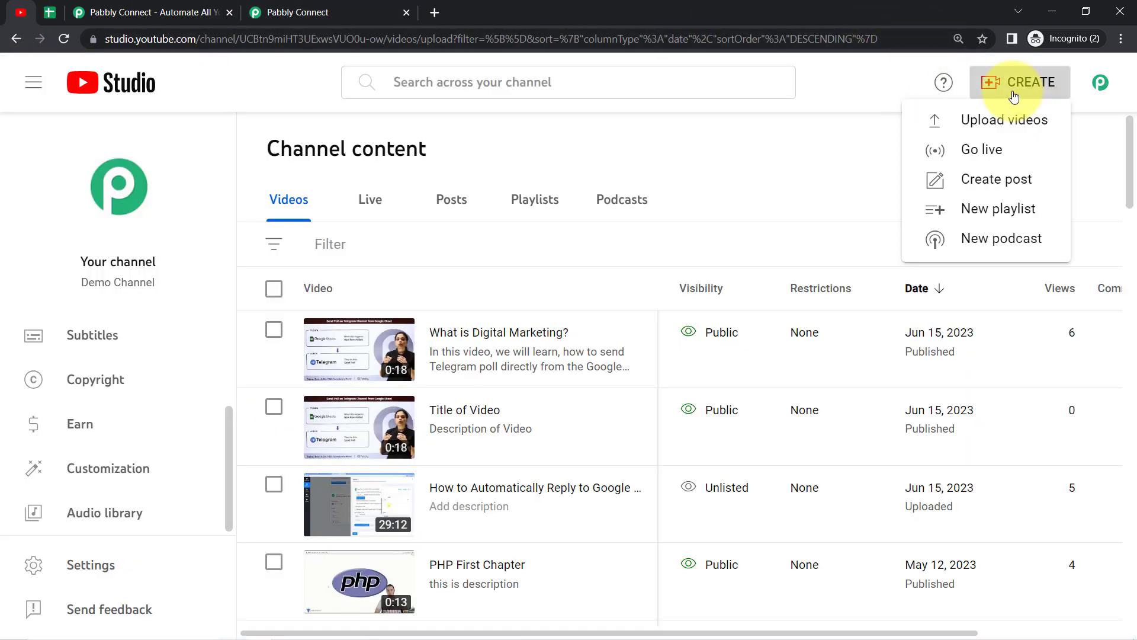
click(986, 121)
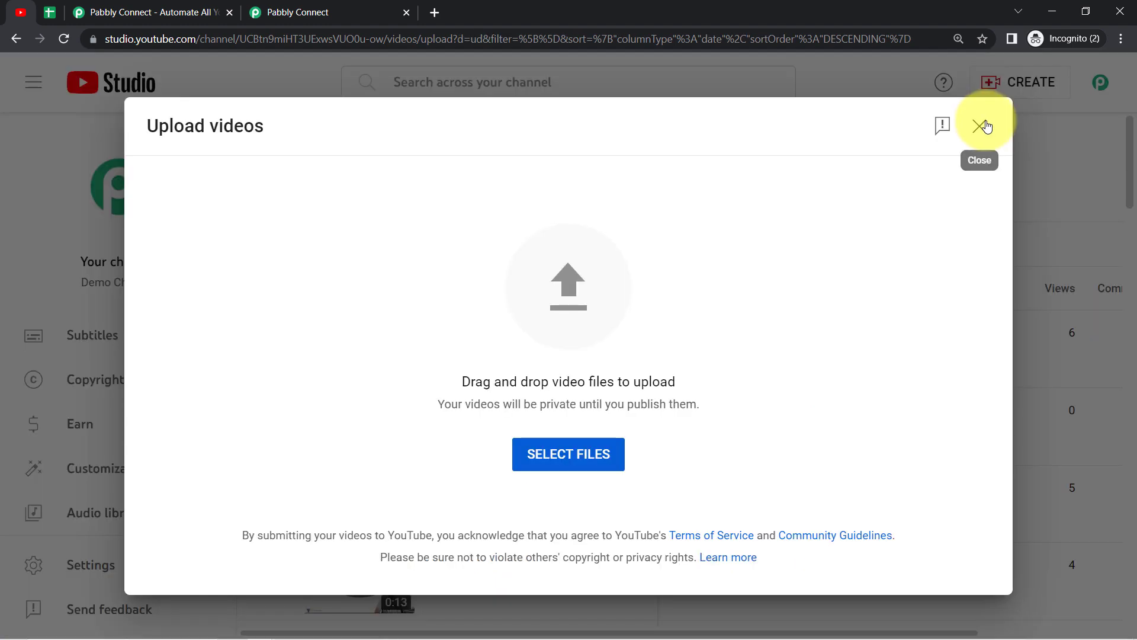
click(538, 459)
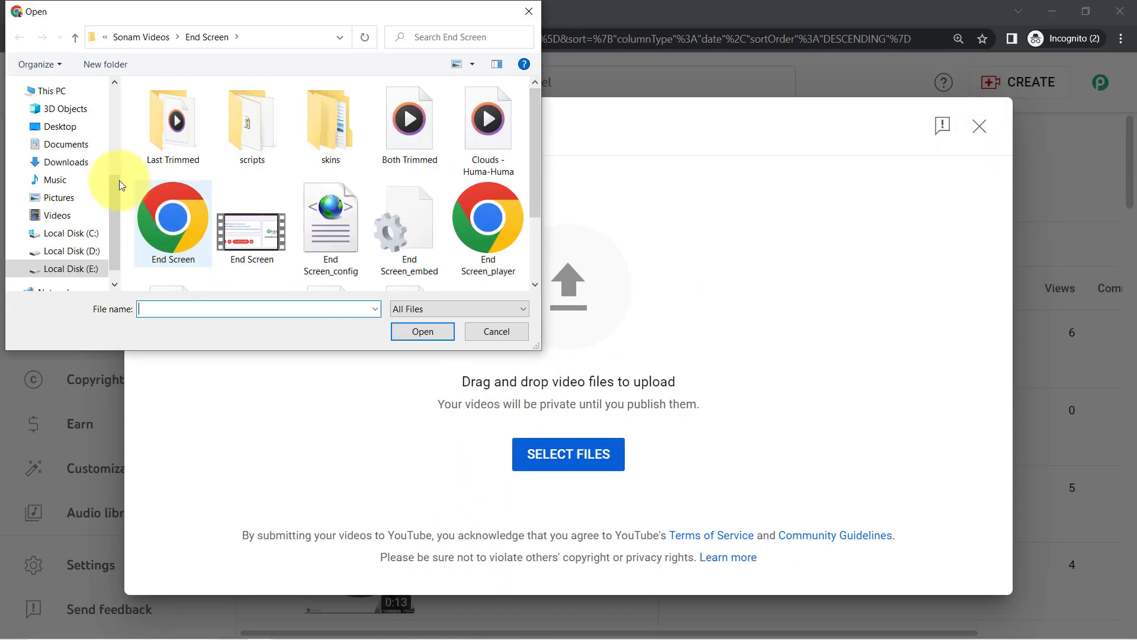
- Choose the End Screen video from the End Screen folder on Local Disk (E:) and upload it
drag(112, 198, 115, 225)
click(88, 246)
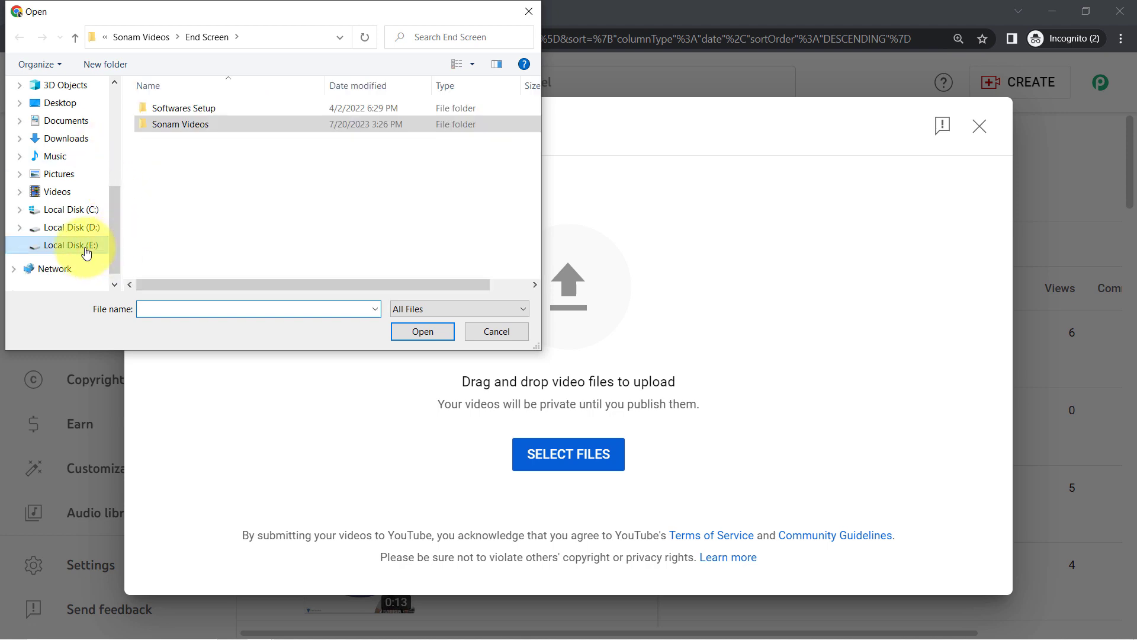
double_click(173, 122)
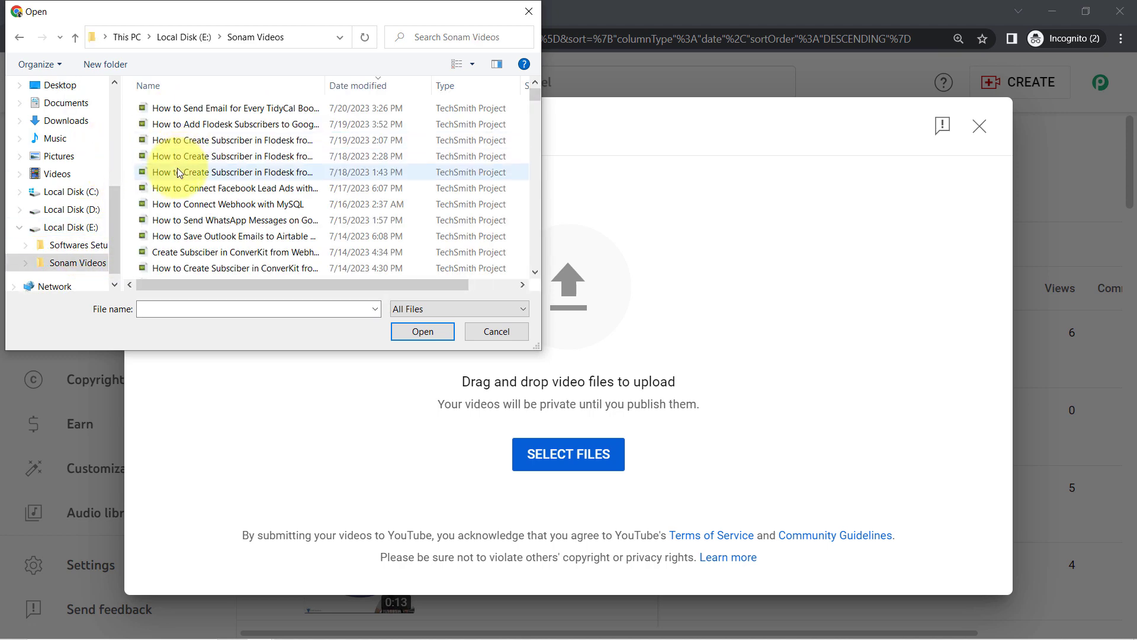
click(176, 168)
scroll(177, 168, down, 5)
scroll(176, 168, up, 5)
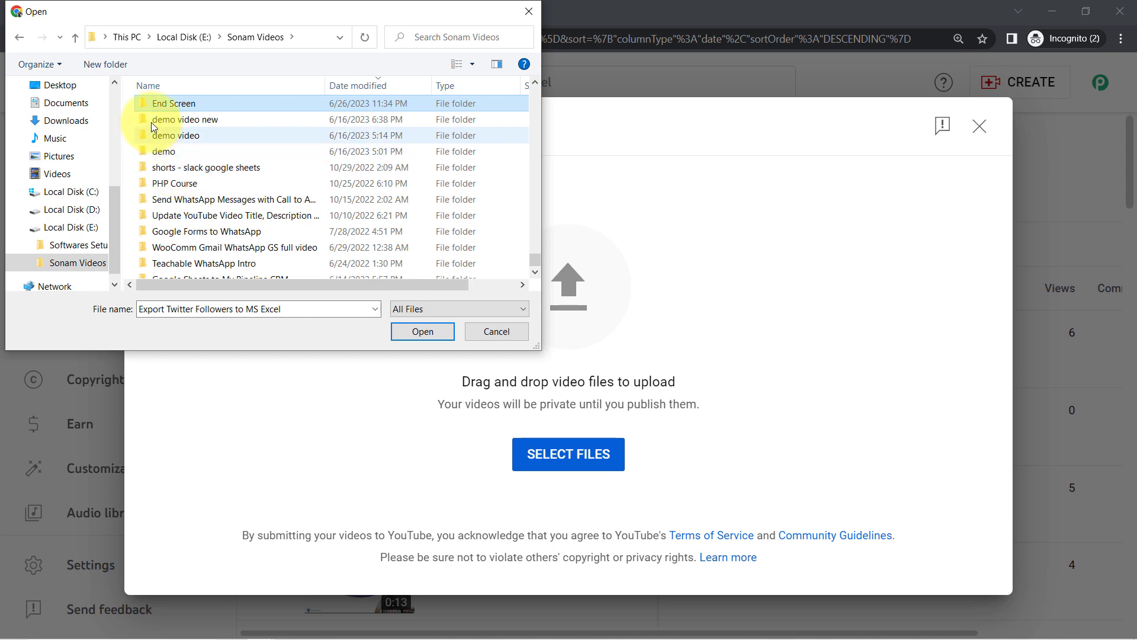
double_click(169, 104)
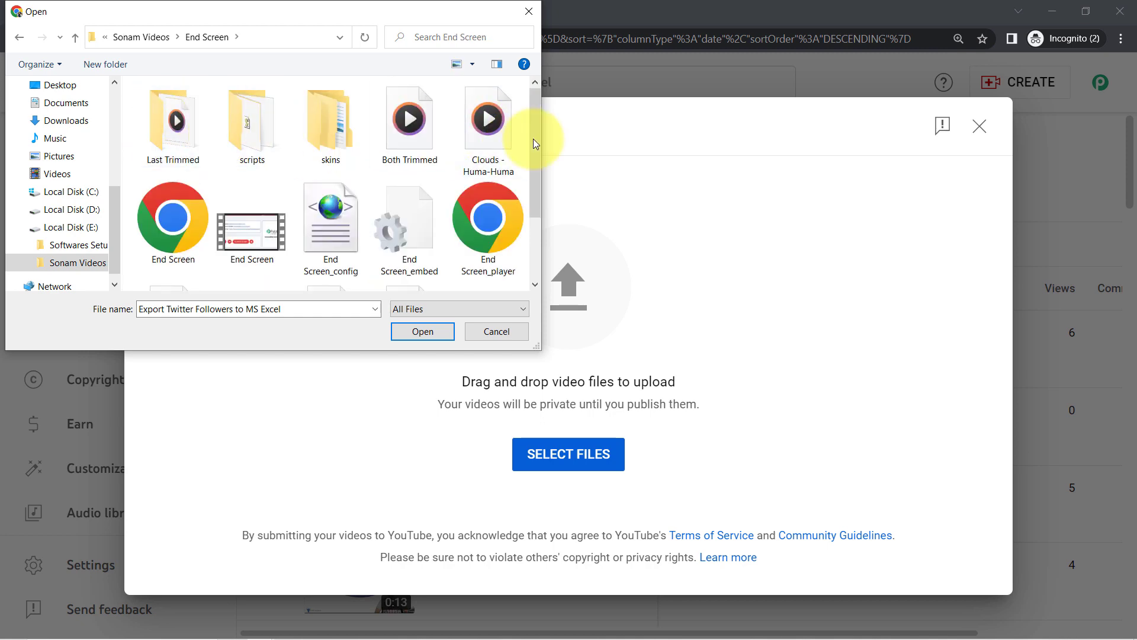
scroll(536, 148, down, 2)
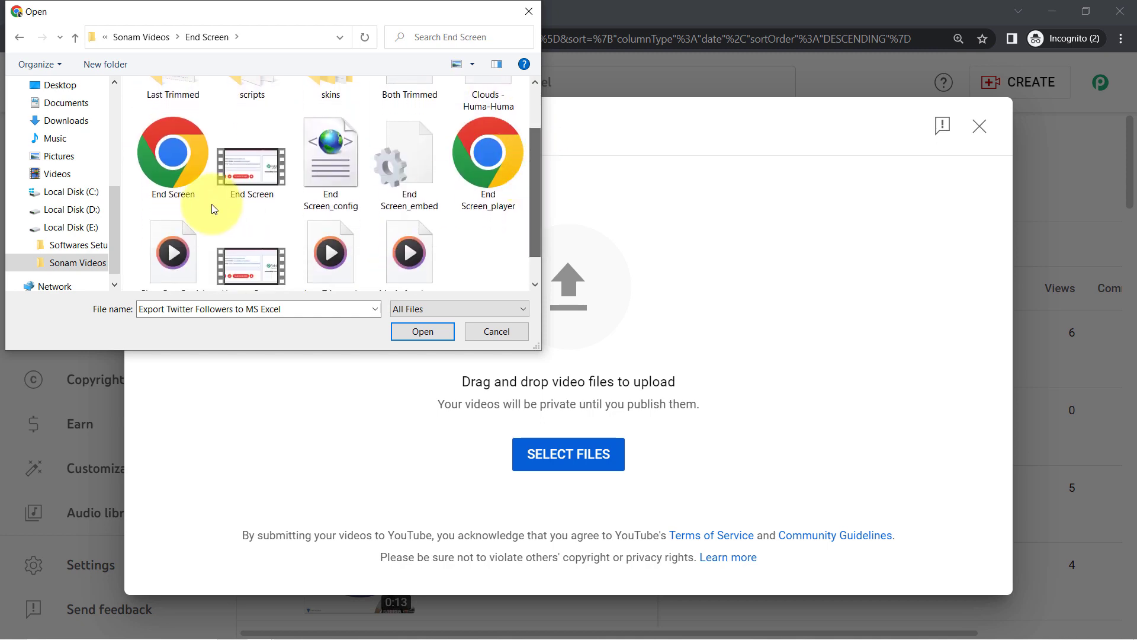
double_click(249, 181)
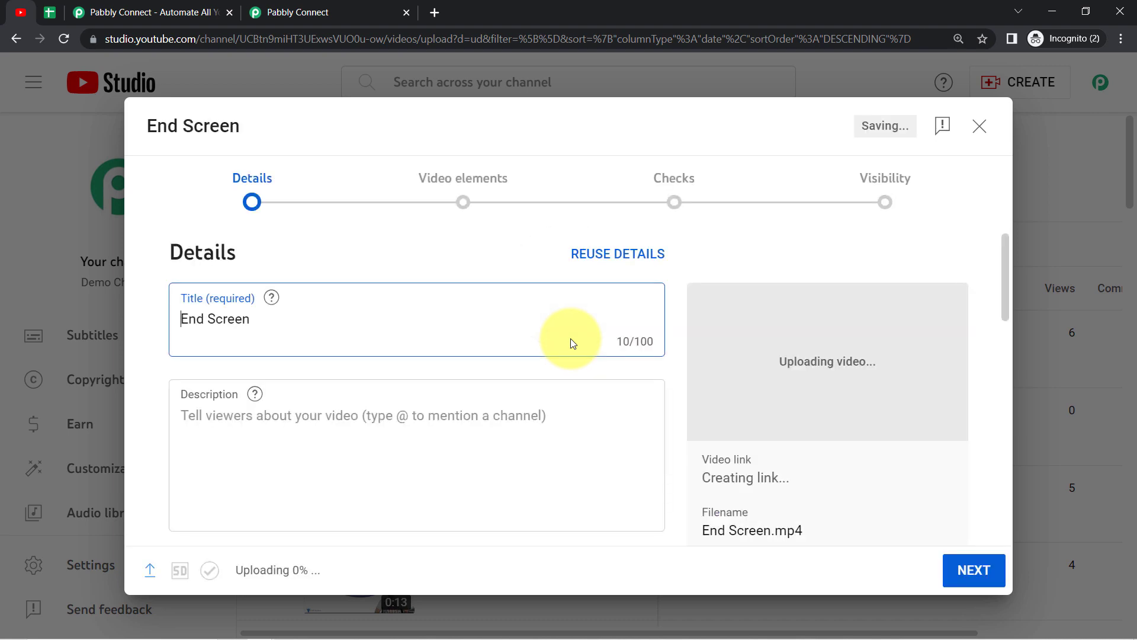
- Replace the video title with "How to Contact Pabbly Connect Team", copied from the Notepad notes
click(323, 630)
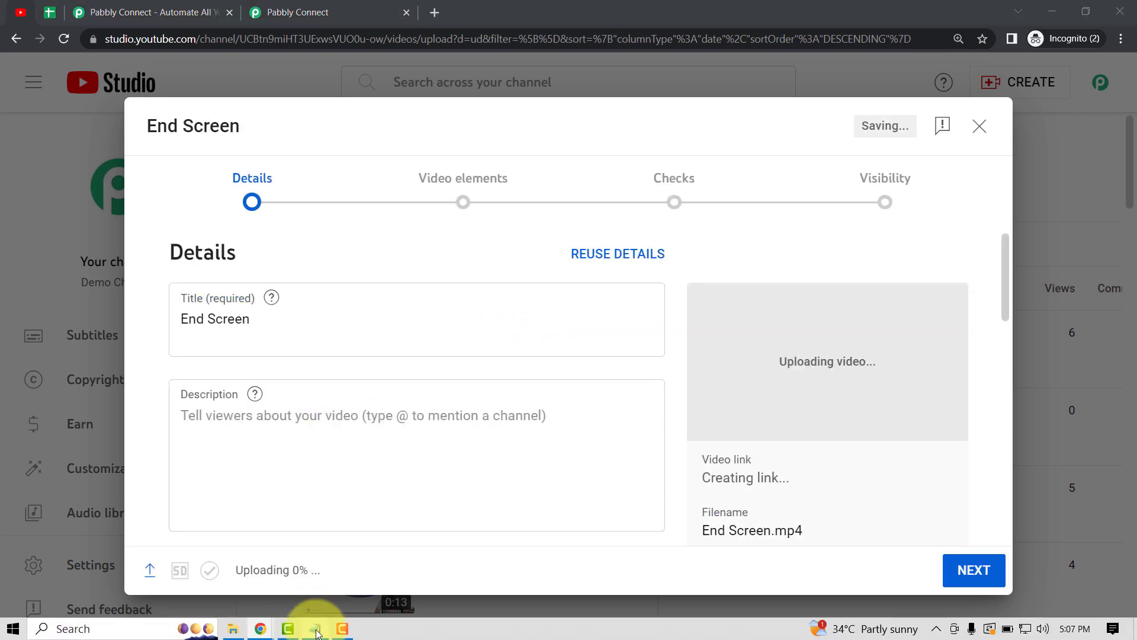
drag(562, 170, 156, 167)
key(ctrl+c)
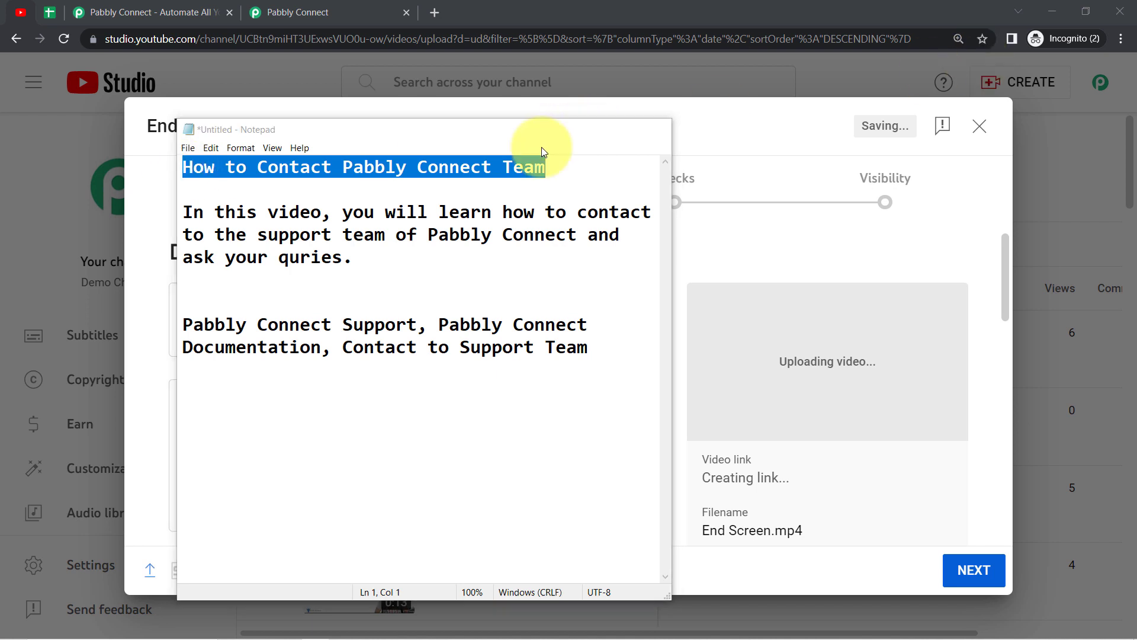
click(233, 301)
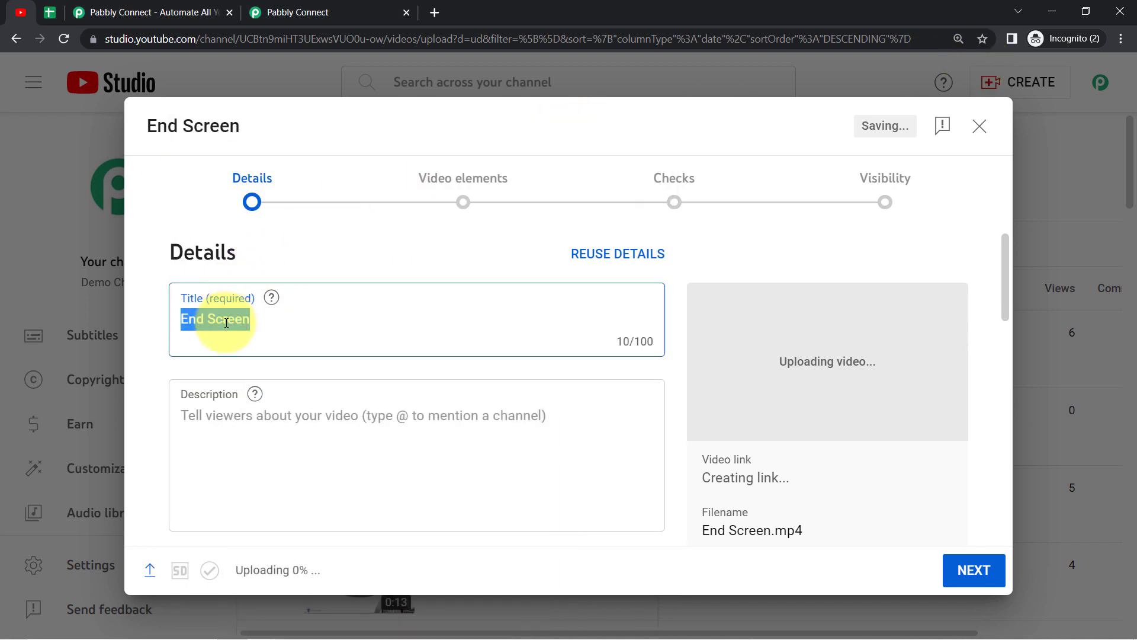
key(ctrl+v)
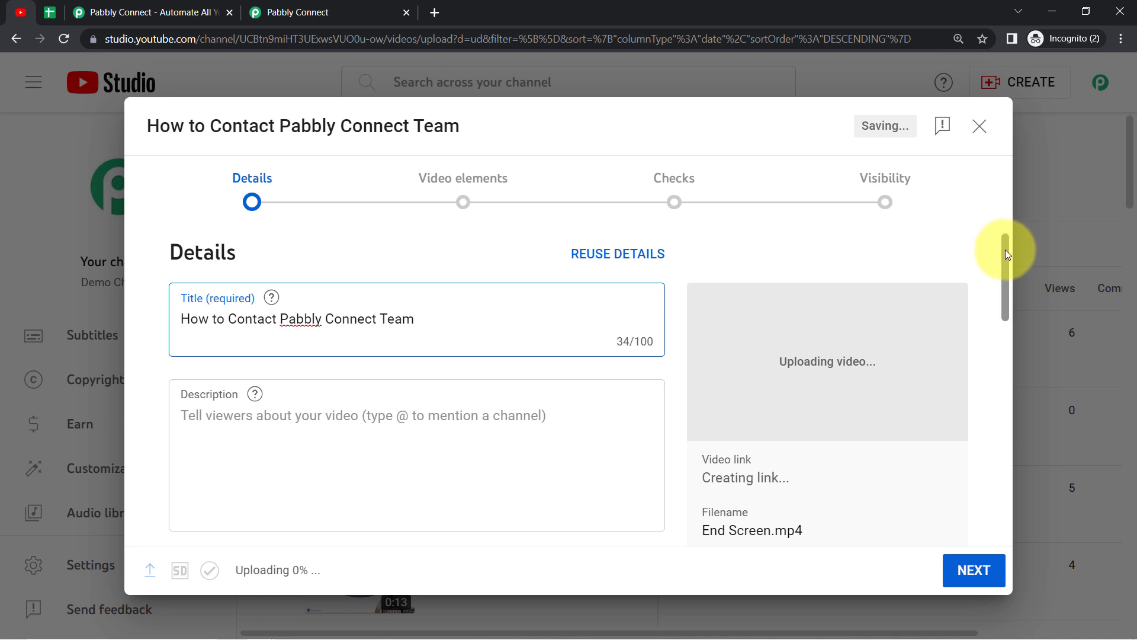
- Copy the paragraph starting "In this video, you will learn how to contact" from Notepad into the video's description
drag(1007, 254, 1008, 302)
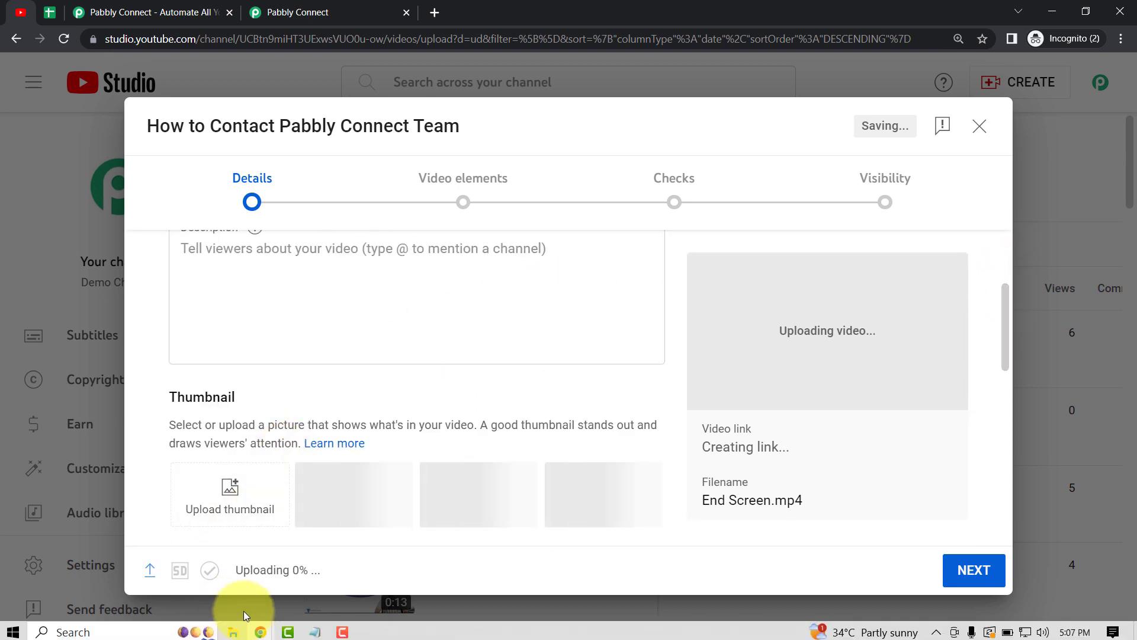
click(314, 631)
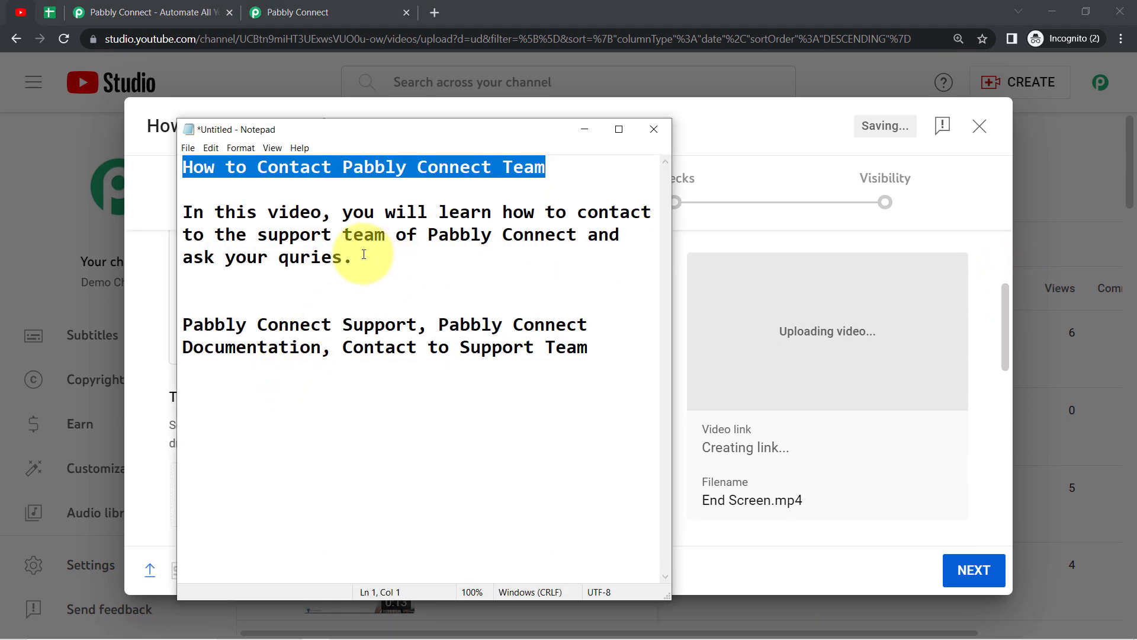
drag(363, 255, 184, 215)
key(ctrl+c)
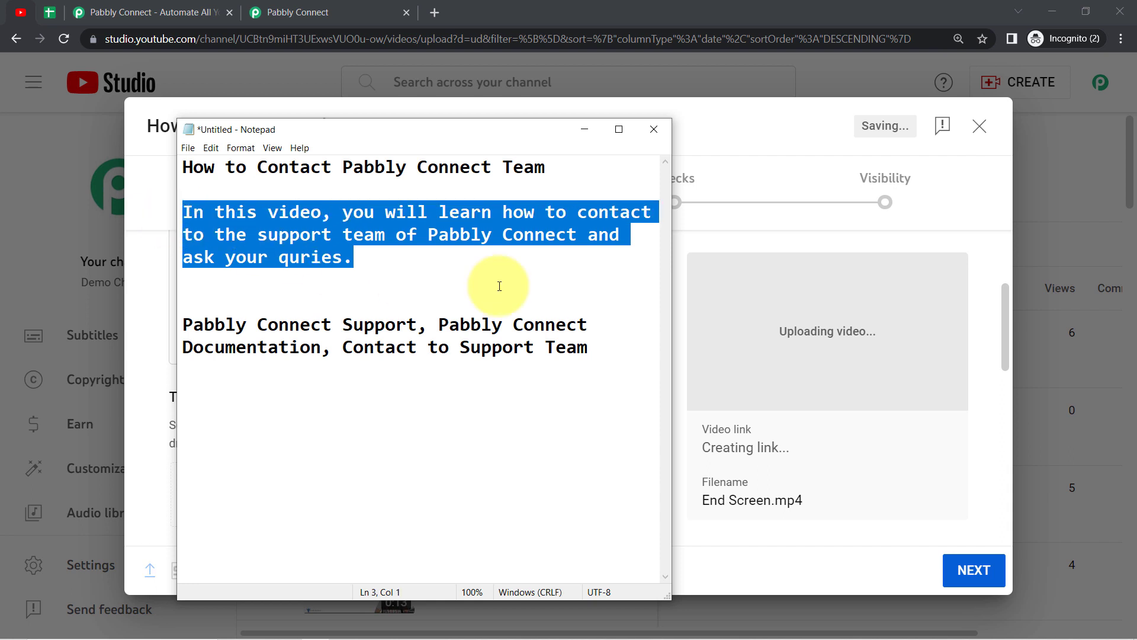
click(729, 241)
click(312, 326)
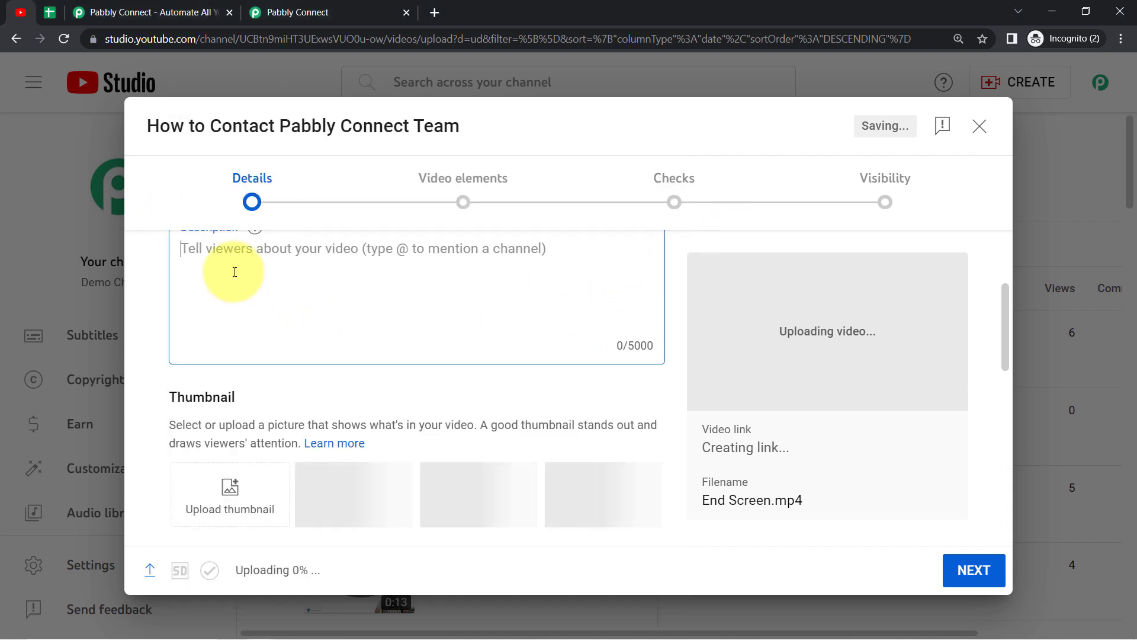
key(ctrl+v)
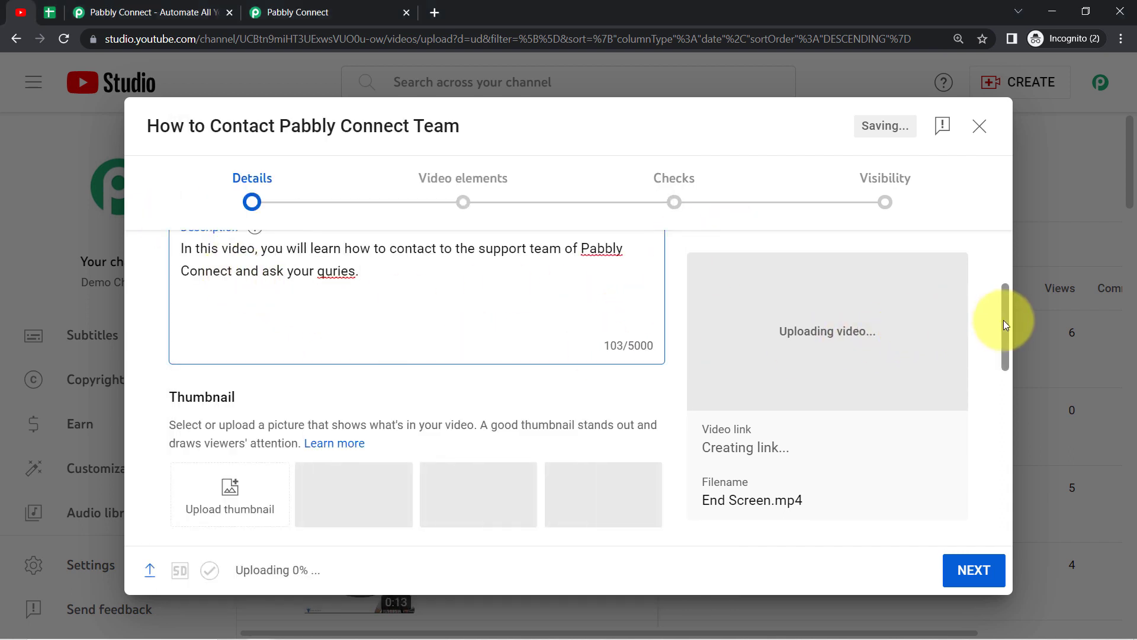
- Add the video to the Top Video List playlist and mark it as not made for kids
drag(1004, 321, 1008, 429)
click(211, 323)
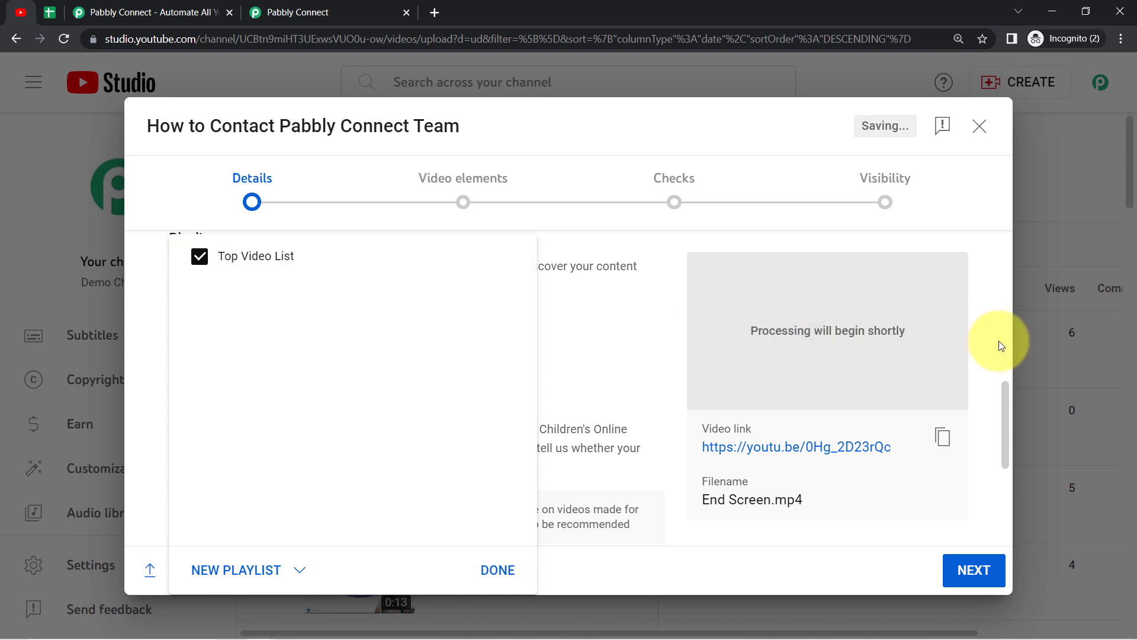
click(1011, 329)
drag(1007, 397, 1004, 477)
click(179, 385)
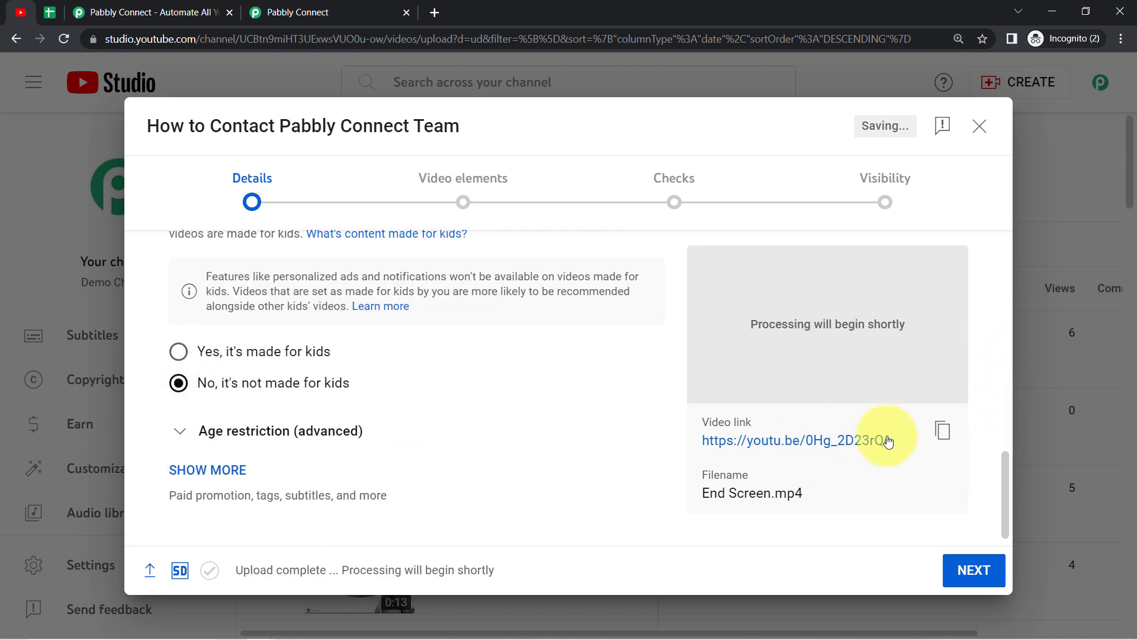
- Choose the third suggested thumbnail and correct "quries" to "queries" in the video's description
drag(1007, 482, 988, 337)
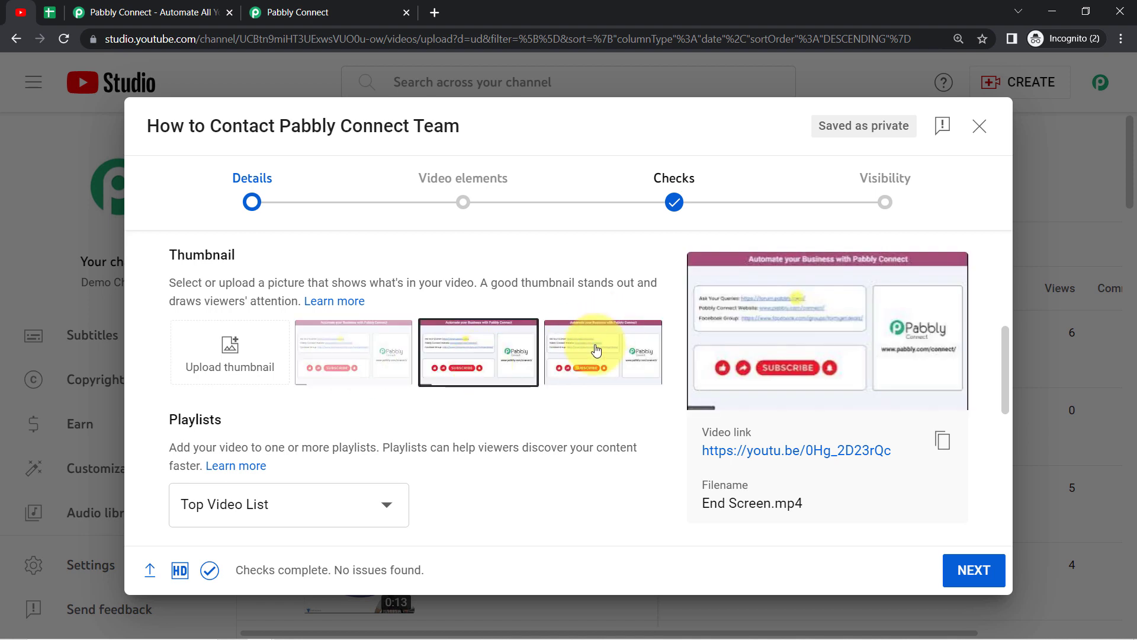
click(595, 349)
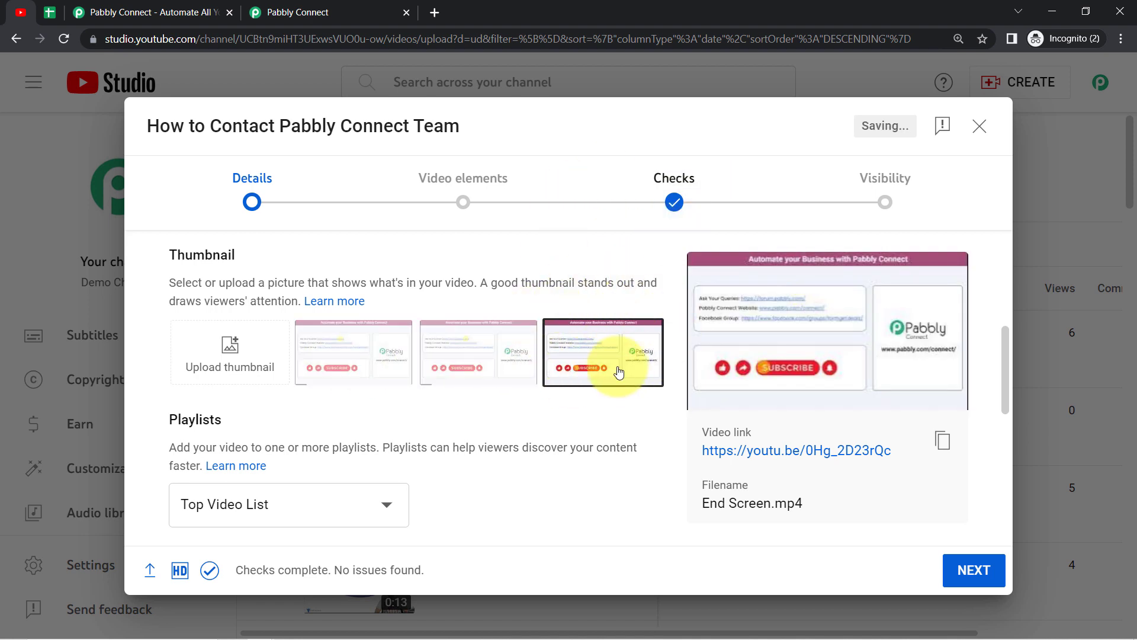
scroll(261, 287, up, 4)
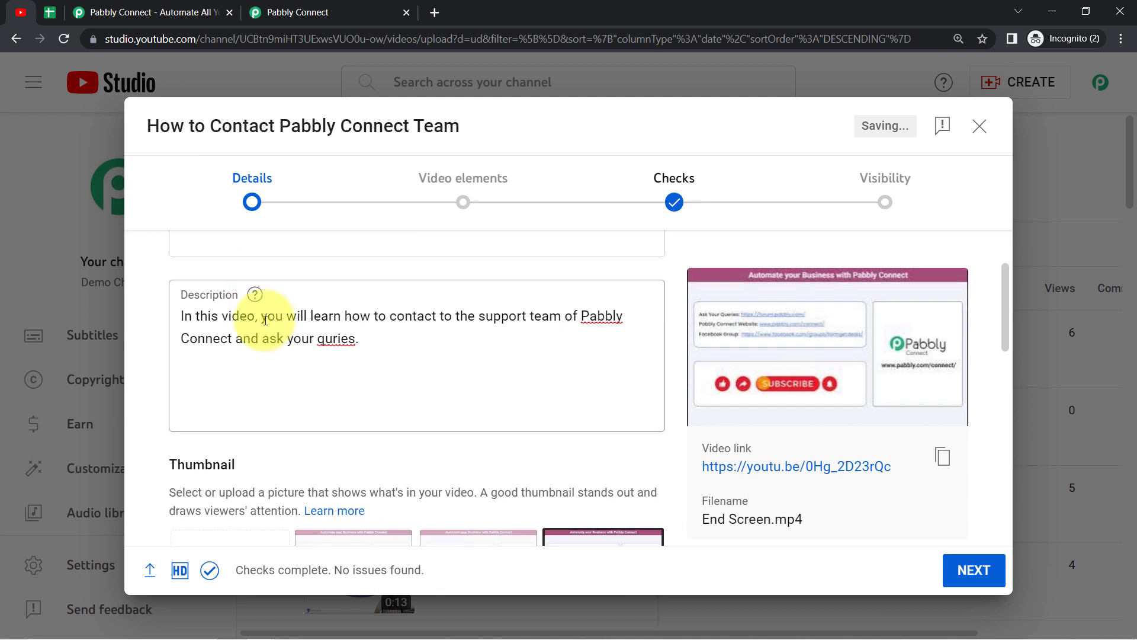
scroll(265, 320, up, 2)
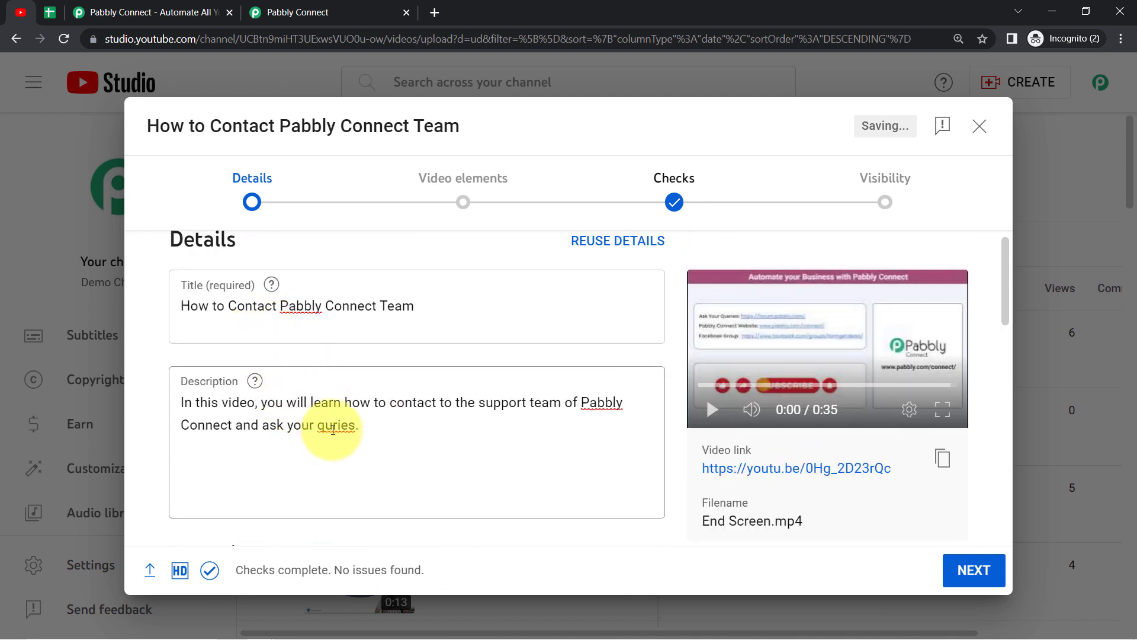
right_click(333, 430)
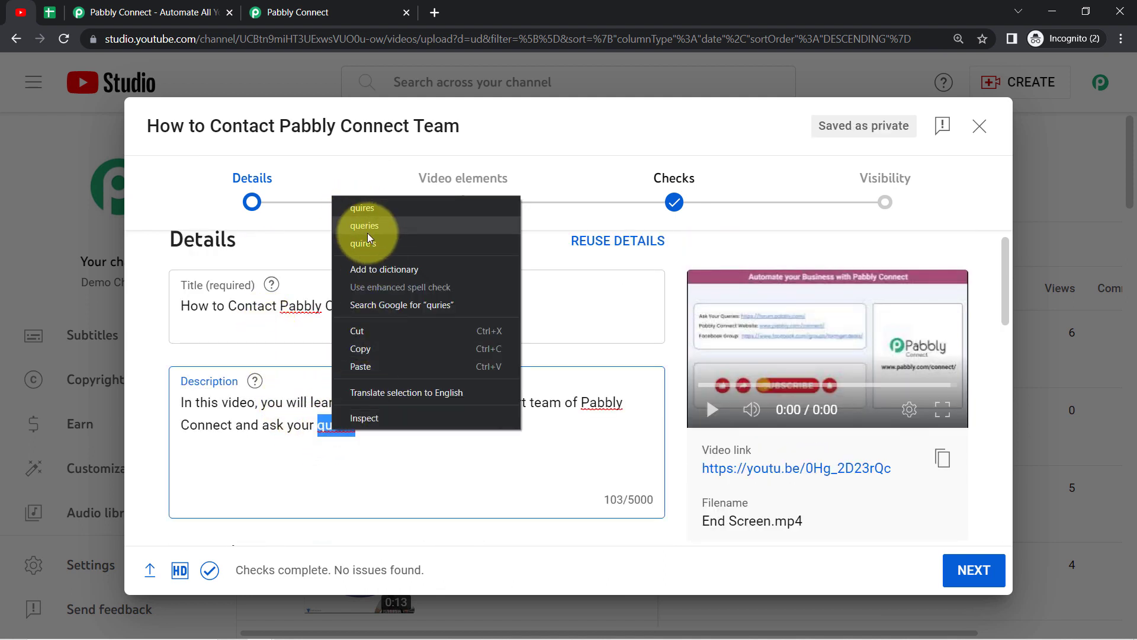
click(353, 222)
- Proceed to the video's visibility settings without adding video elements, and publish it as Public
click(973, 571)
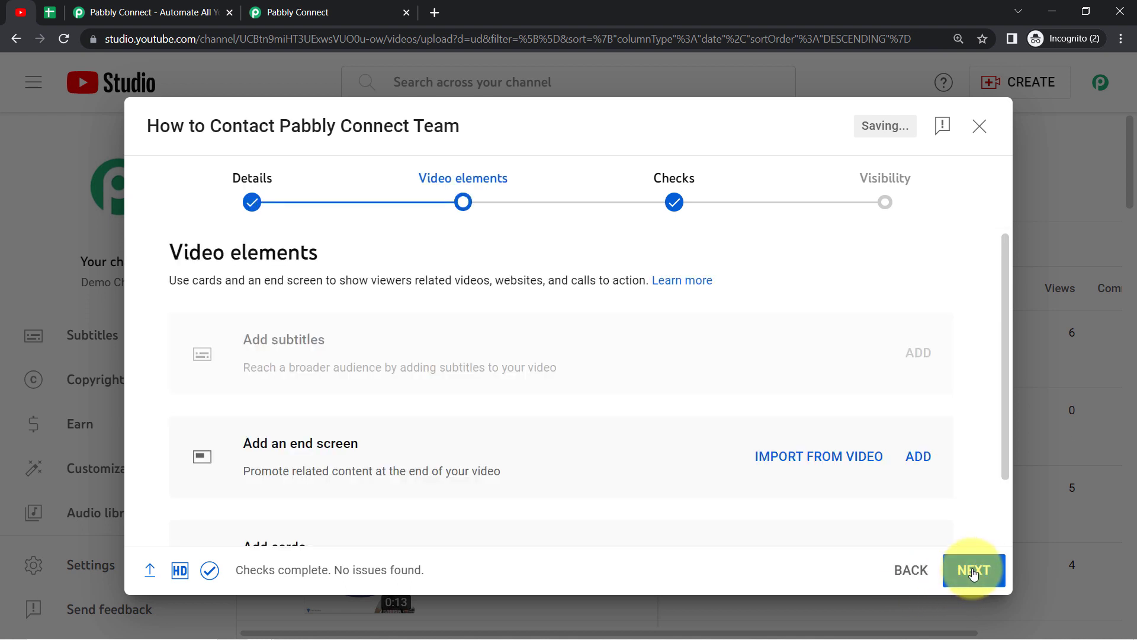
click(973, 571)
click(974, 572)
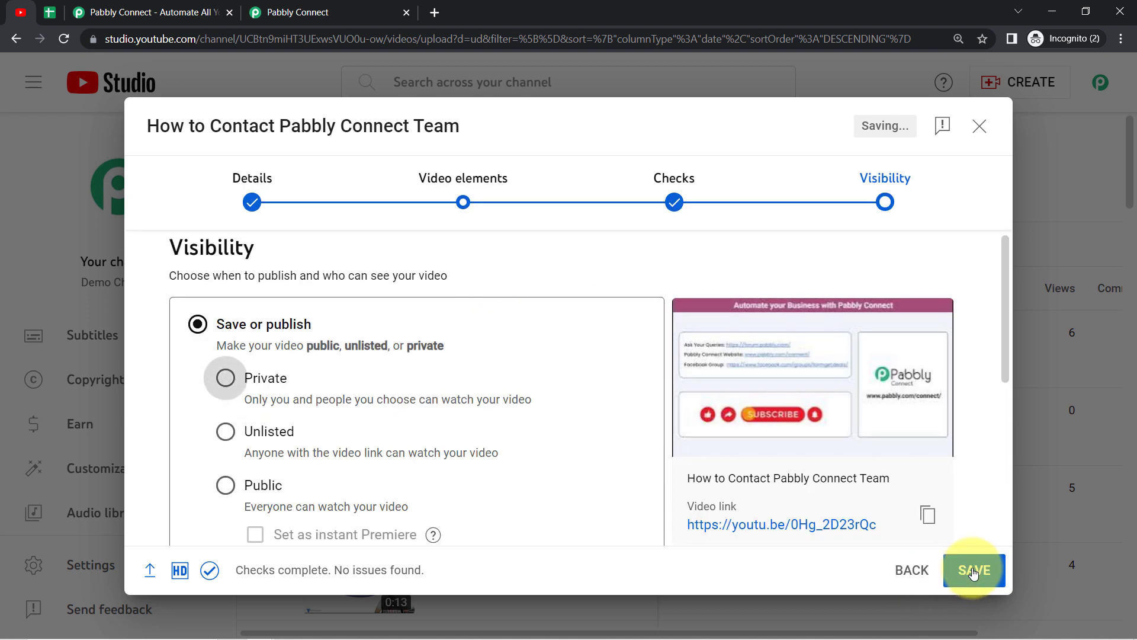
click(226, 487)
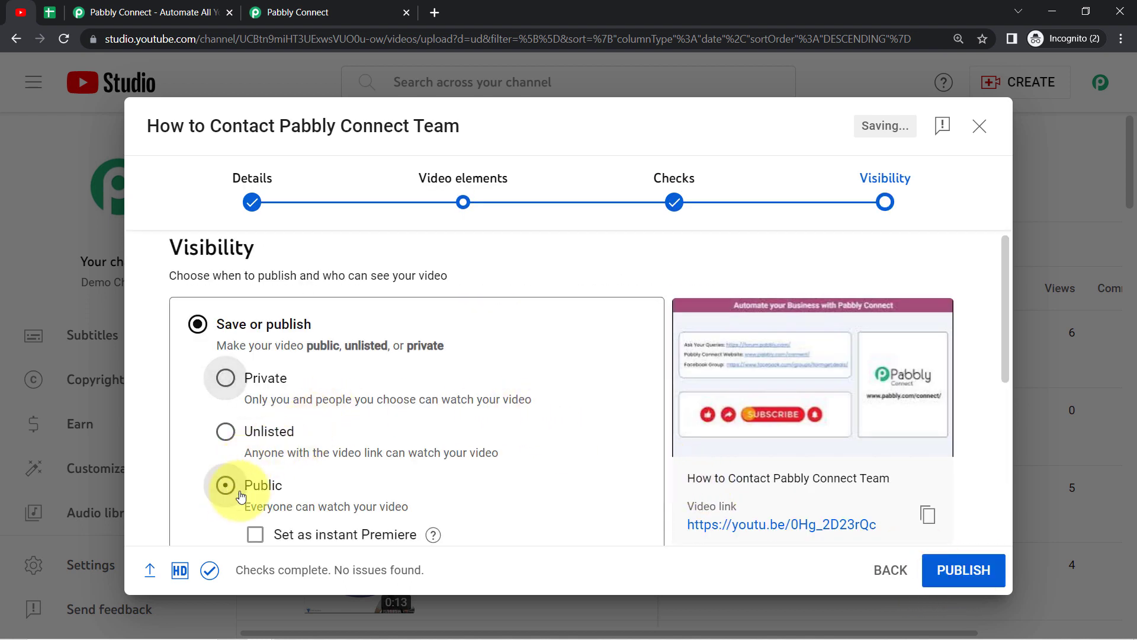
click(962, 570)
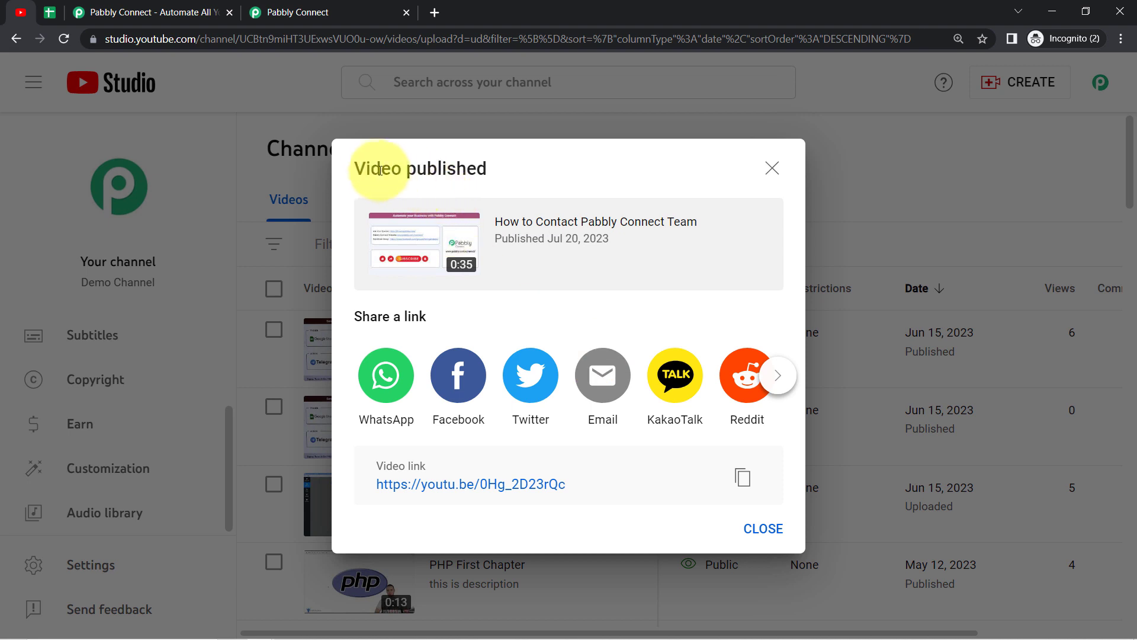
drag(394, 170, 500, 178)
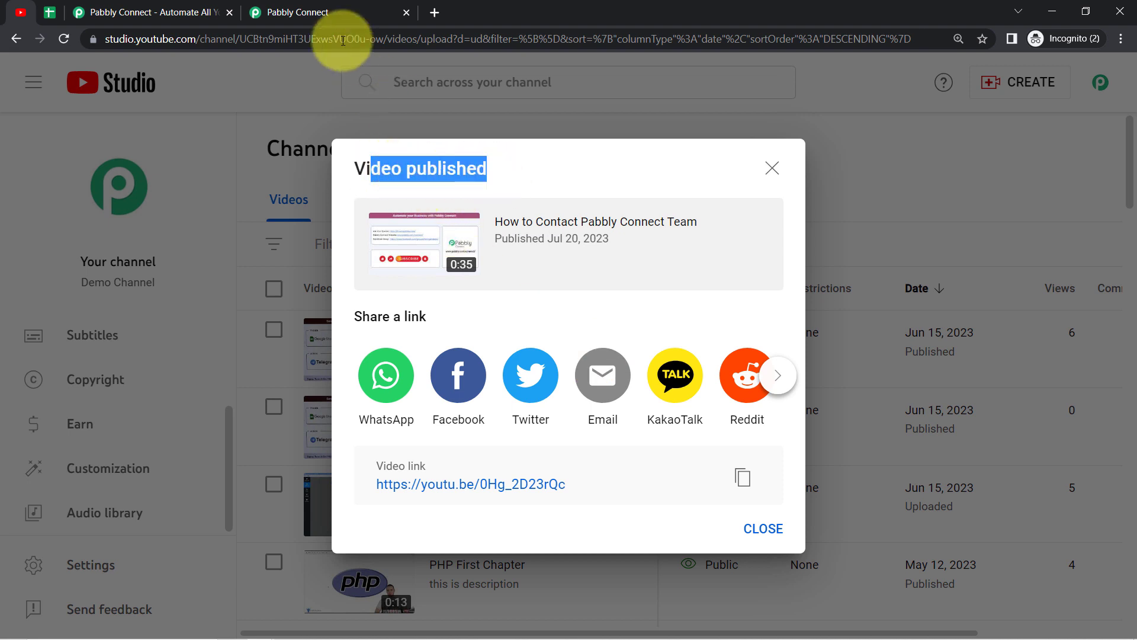
- Return to the Pabbly Connect workflow, save the YouTube trigger and send a test request
click(310, 12)
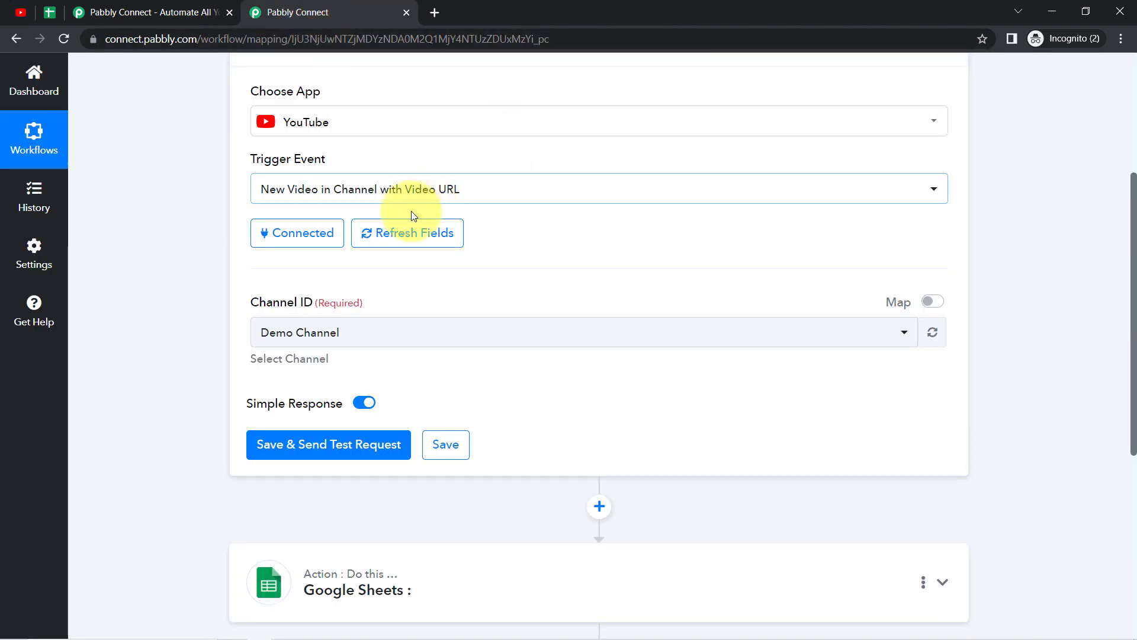
scroll(195, 331, down, 5)
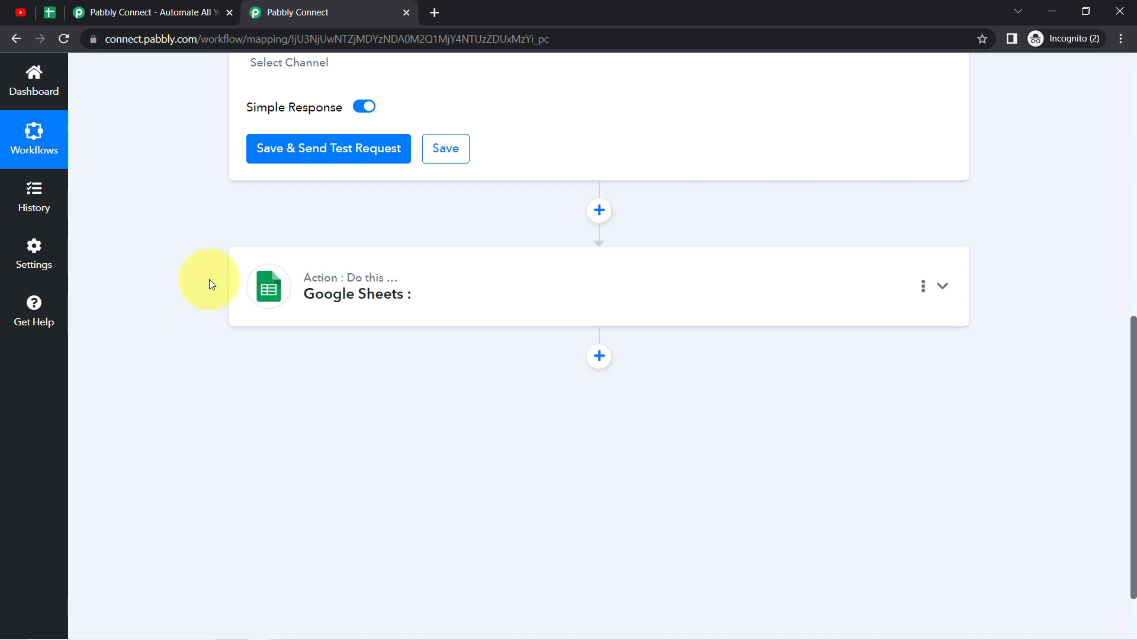
click(292, 152)
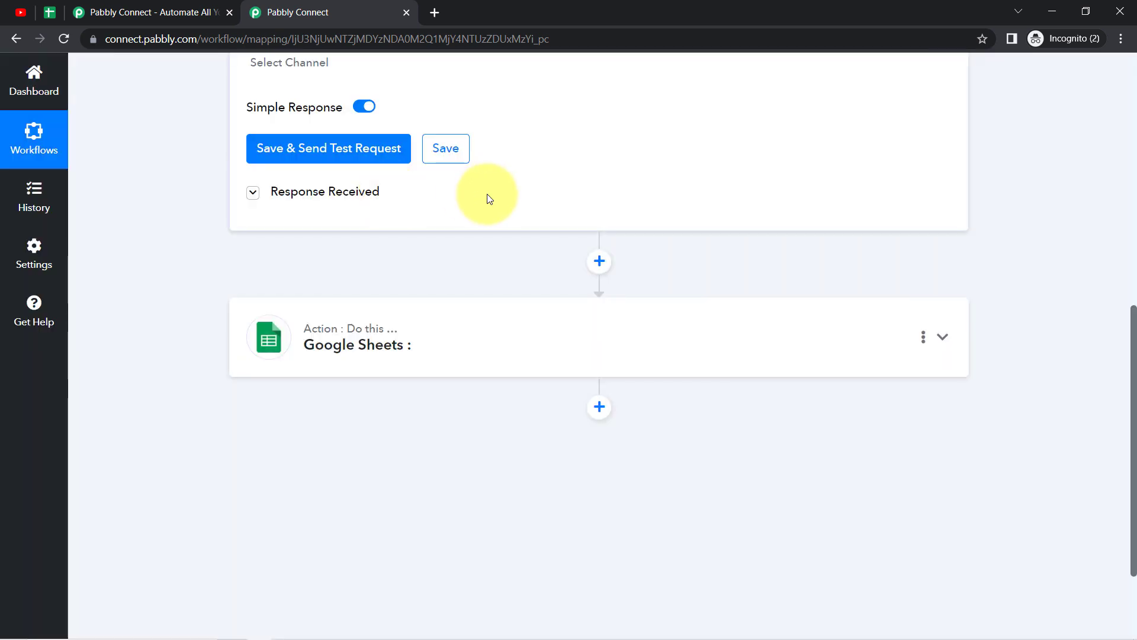
- Expand the trigger's received response and examine the returned video URL, publish date and title fields
click(293, 194)
click(329, 199)
click(329, 199)
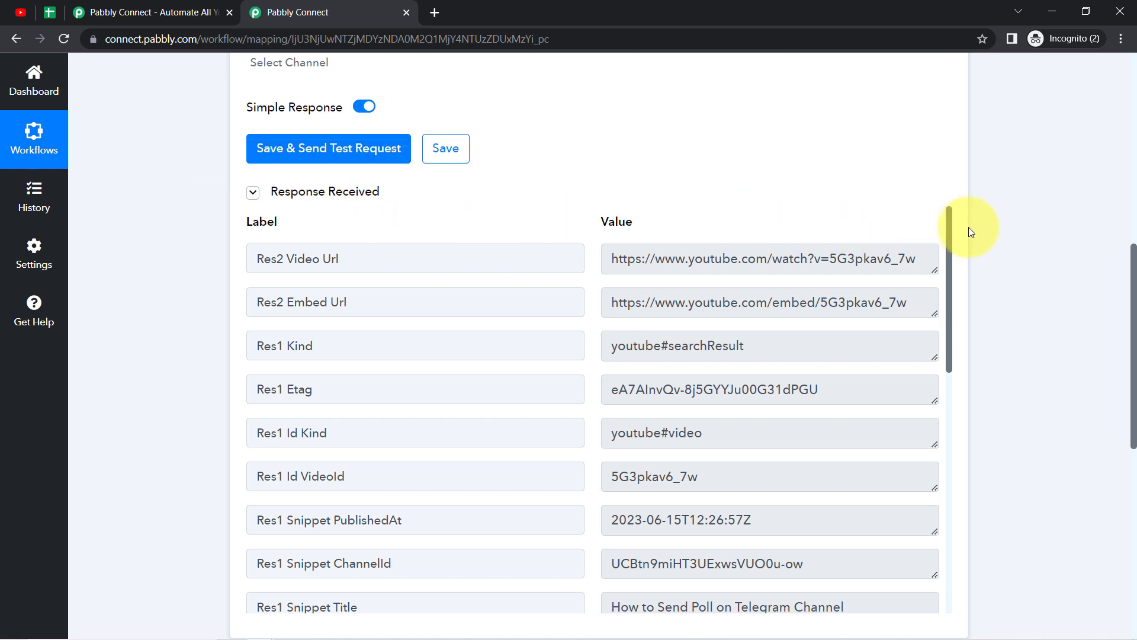
drag(947, 234, 929, 191)
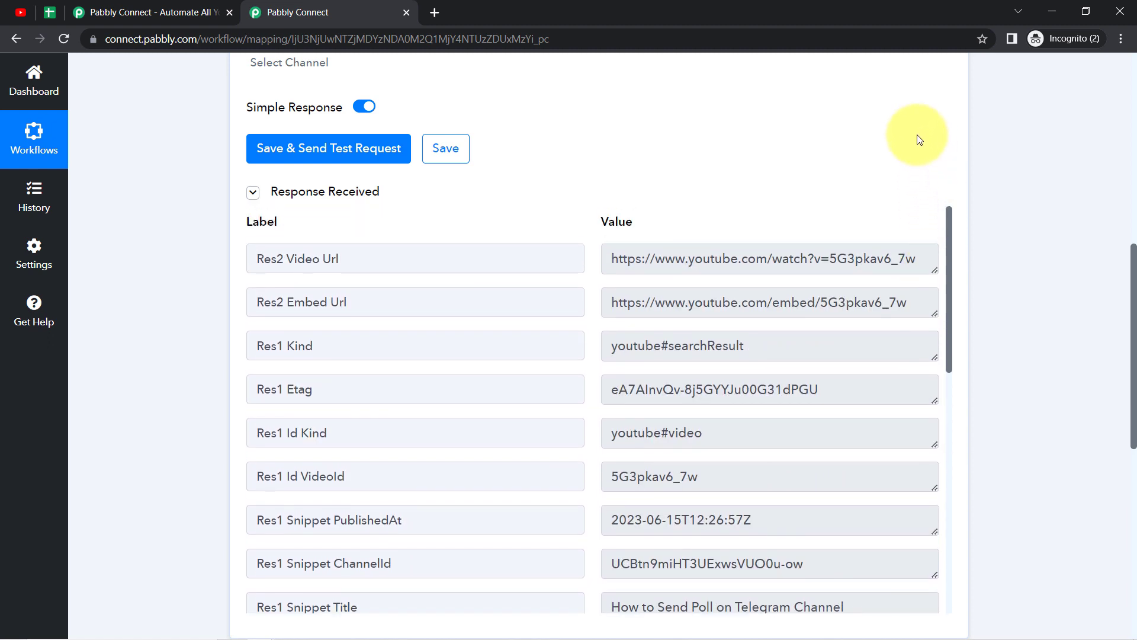
- Save the YouTube trigger and resend its test request, and open the returned video URL in a new tab
click(283, 148)
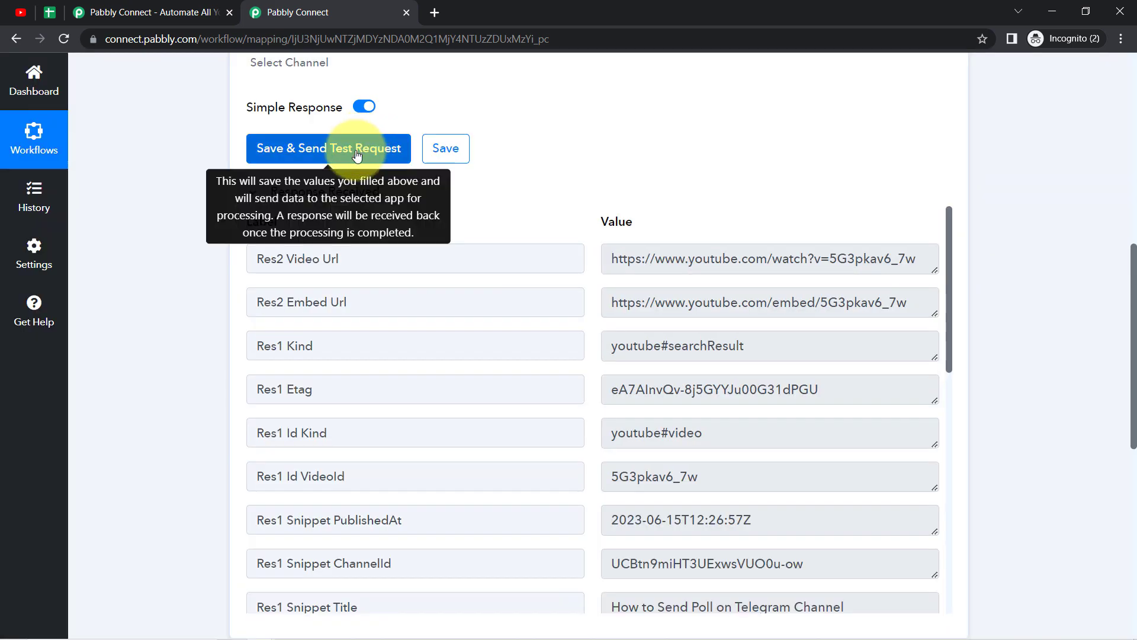
click(266, 149)
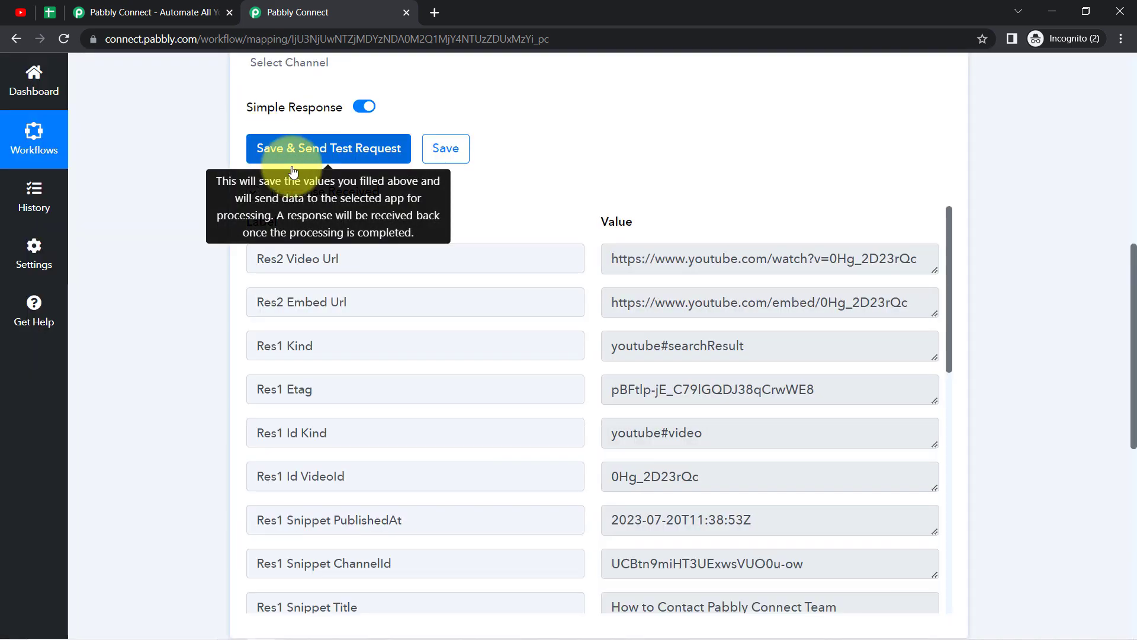
triple_click(863, 269)
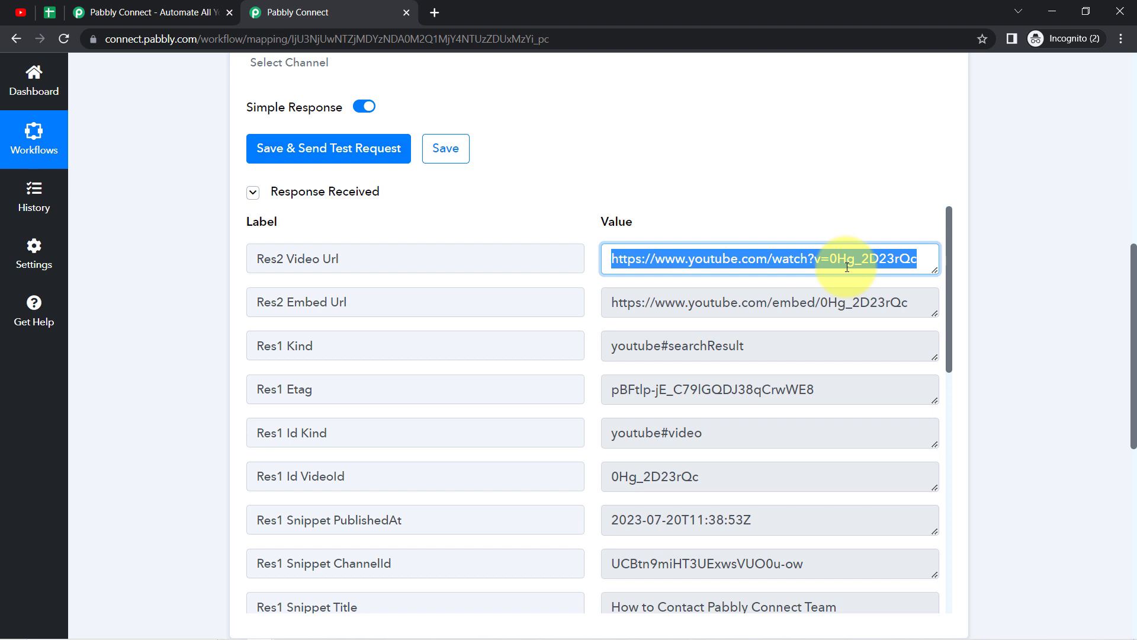
right_click(840, 267)
click(871, 314)
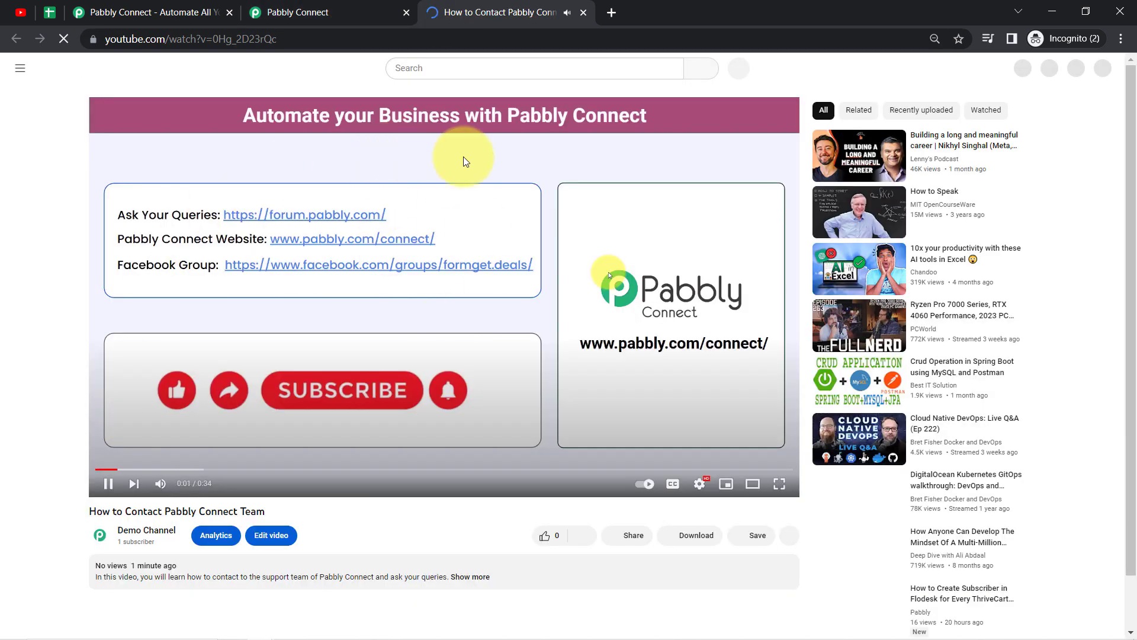
- Check the opened video's title and set the browser page zoom to 100%
drag(103, 512, 256, 512)
click(1121, 39)
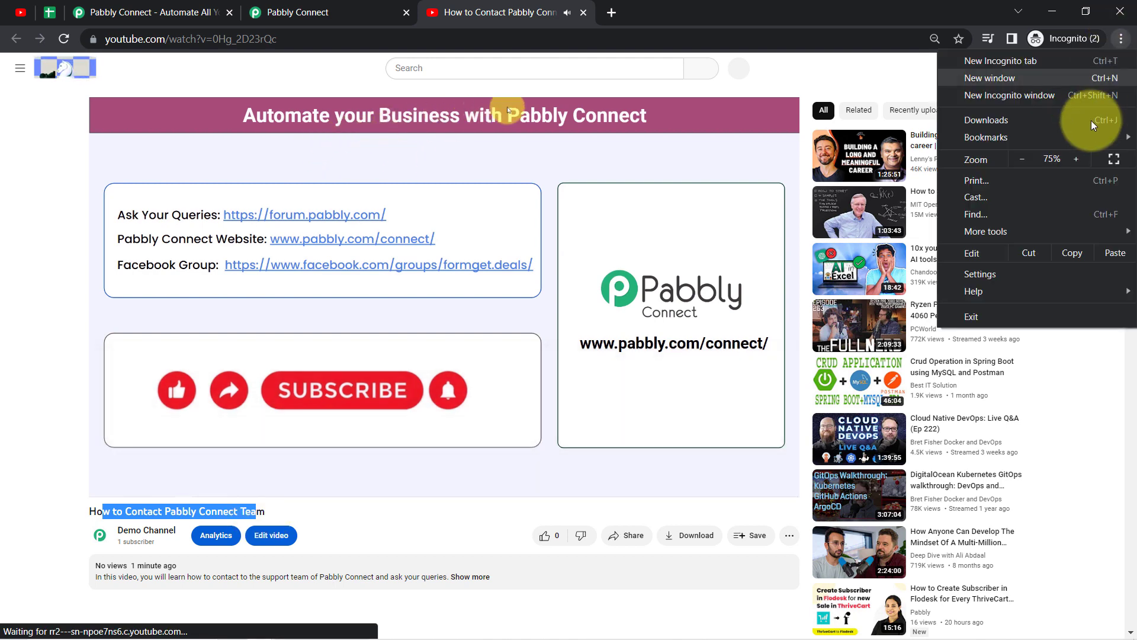
click(1077, 158)
click(1077, 159)
click(1077, 159)
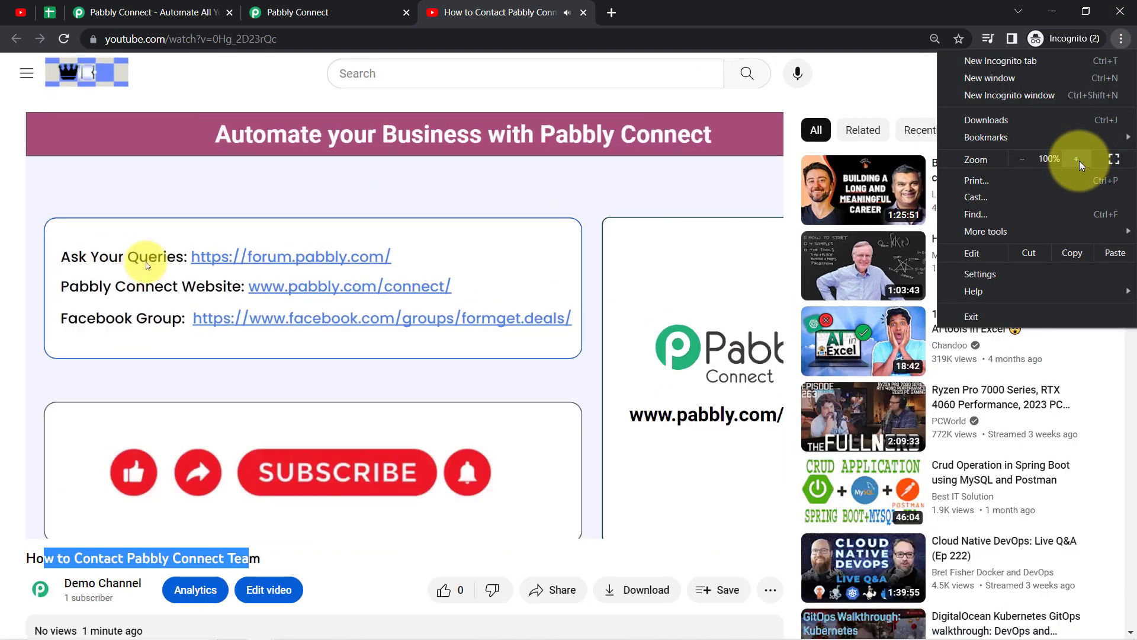
click(708, 94)
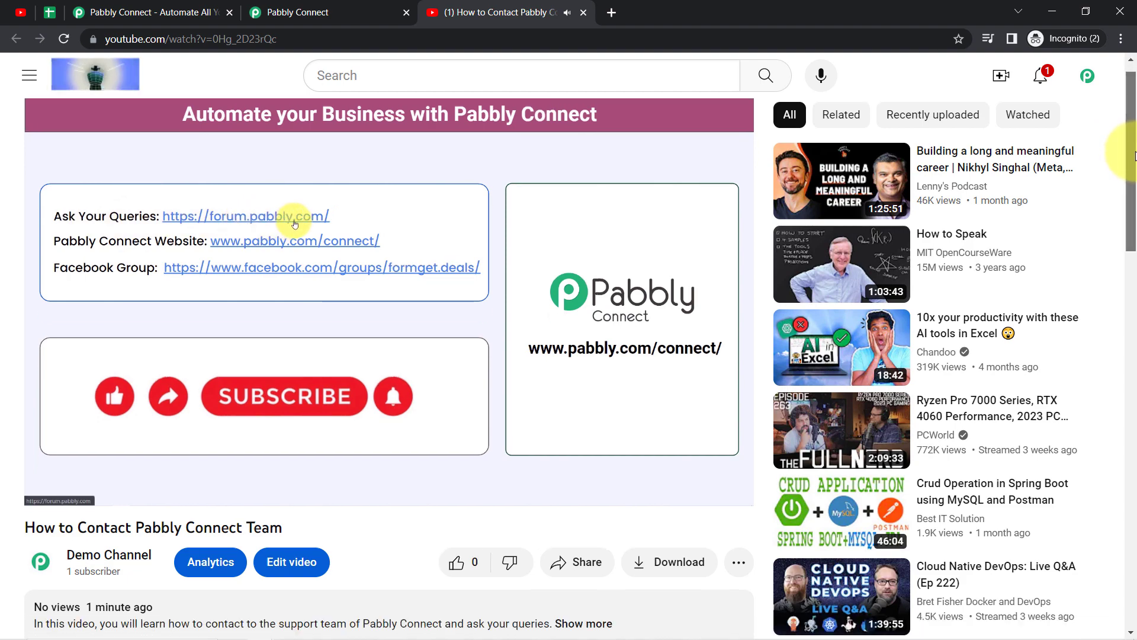
- Expand the video's description to examine its text, and close the video page
scroll(1128, 233, down, 5)
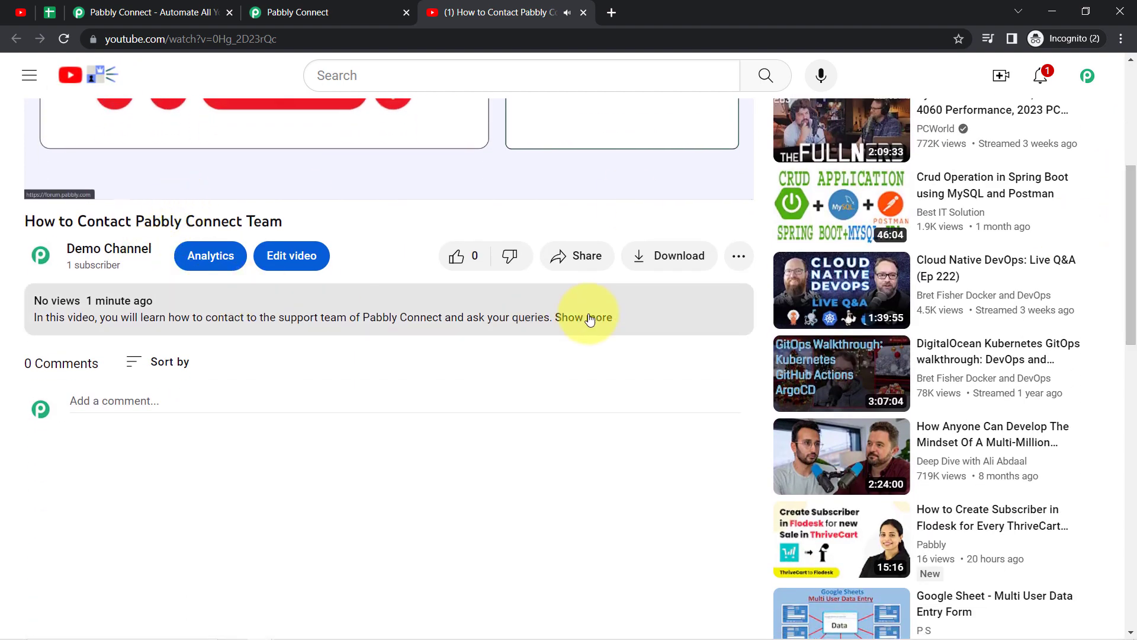
click(589, 318)
triple_click(422, 318)
scroll(447, 247, up, 2)
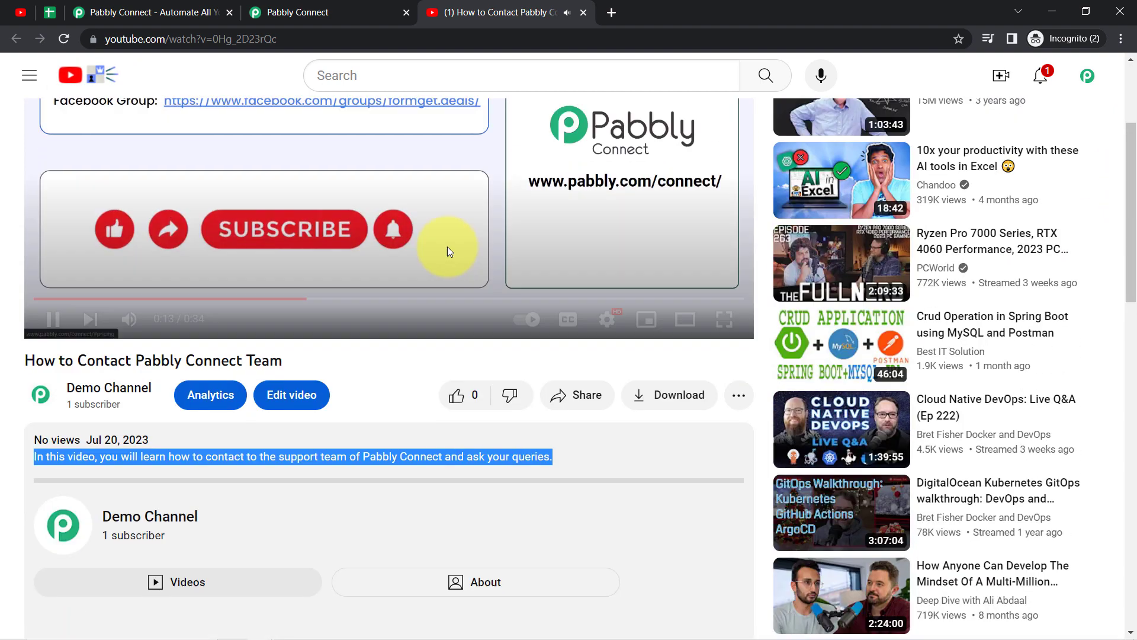
scroll(447, 246, up, 3)
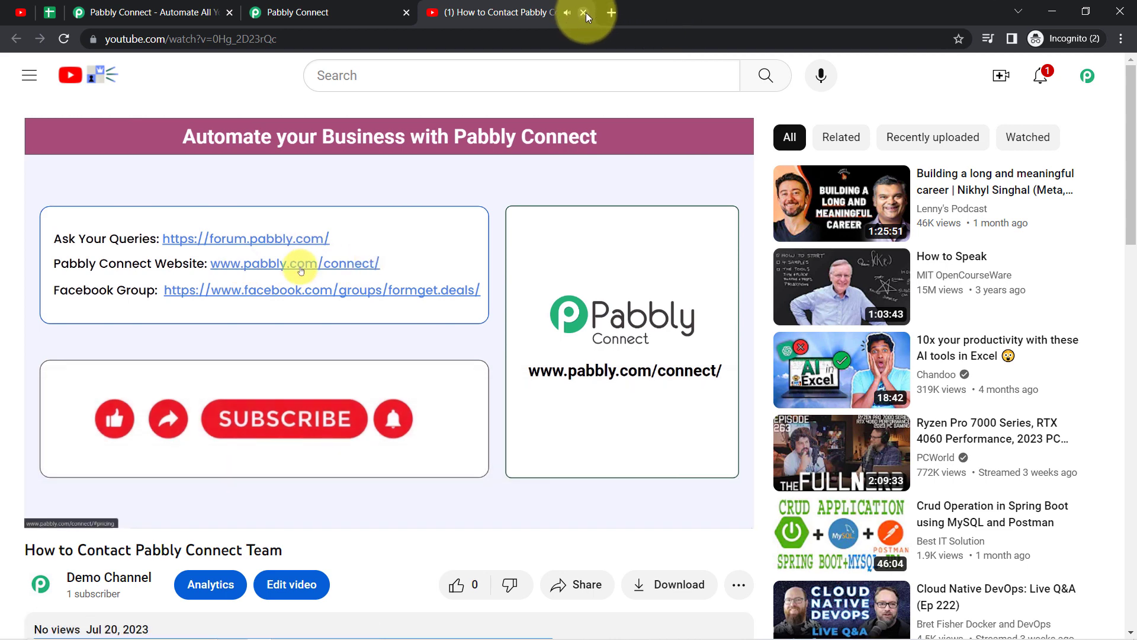
click(584, 13)
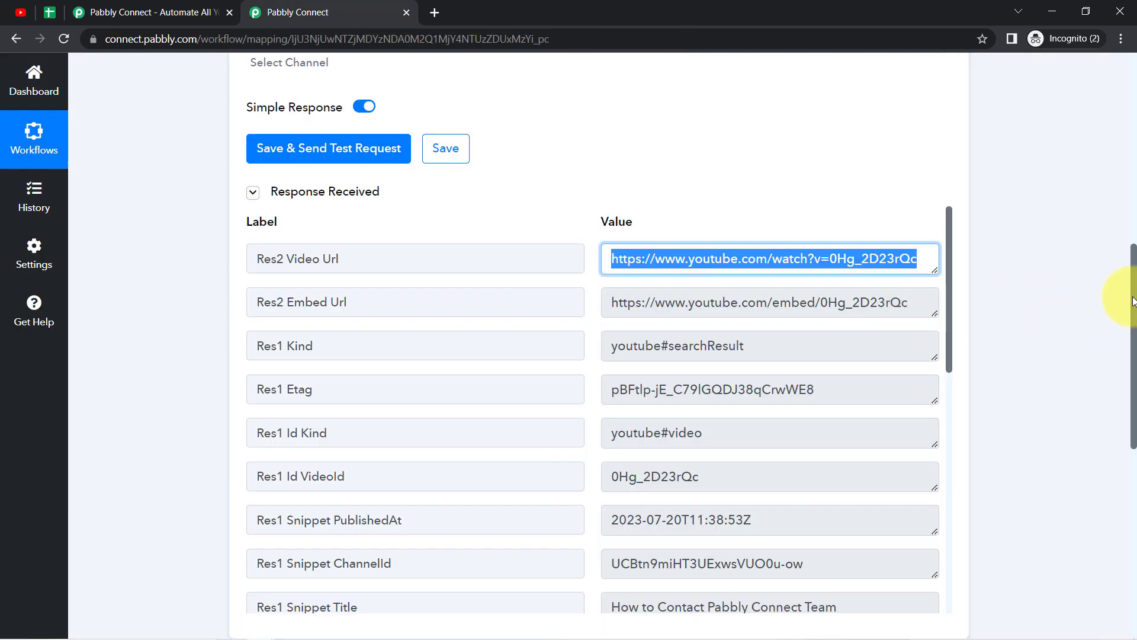
- Examine the video URL, embed URL, video ID, title and description fields in the trigger's response
drag(1133, 301, 1128, 348)
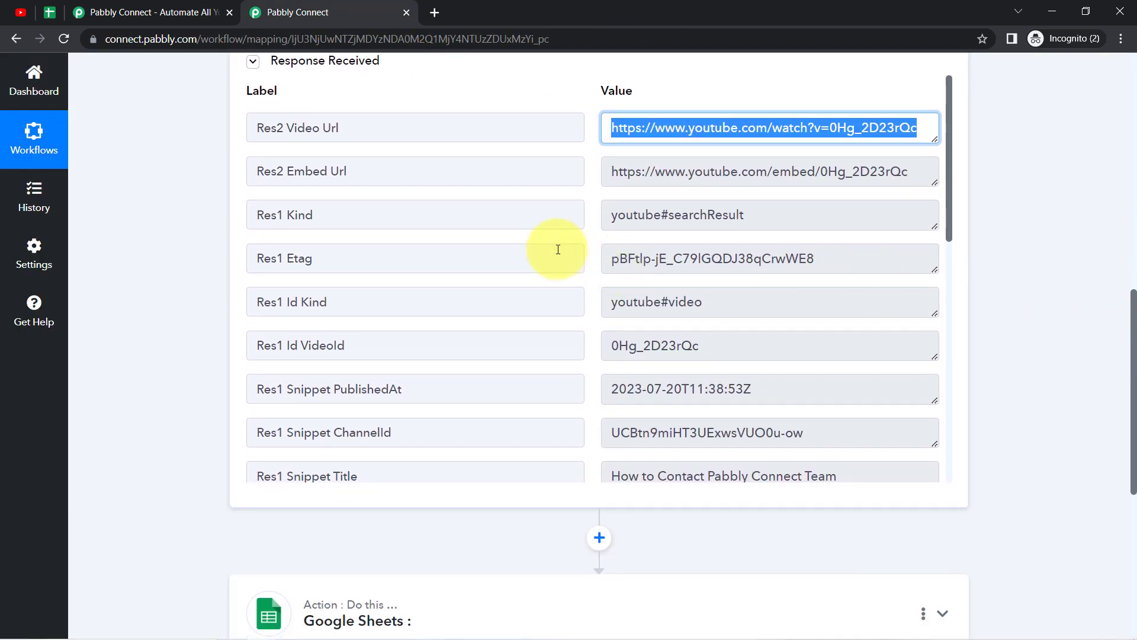
triple_click(690, 130)
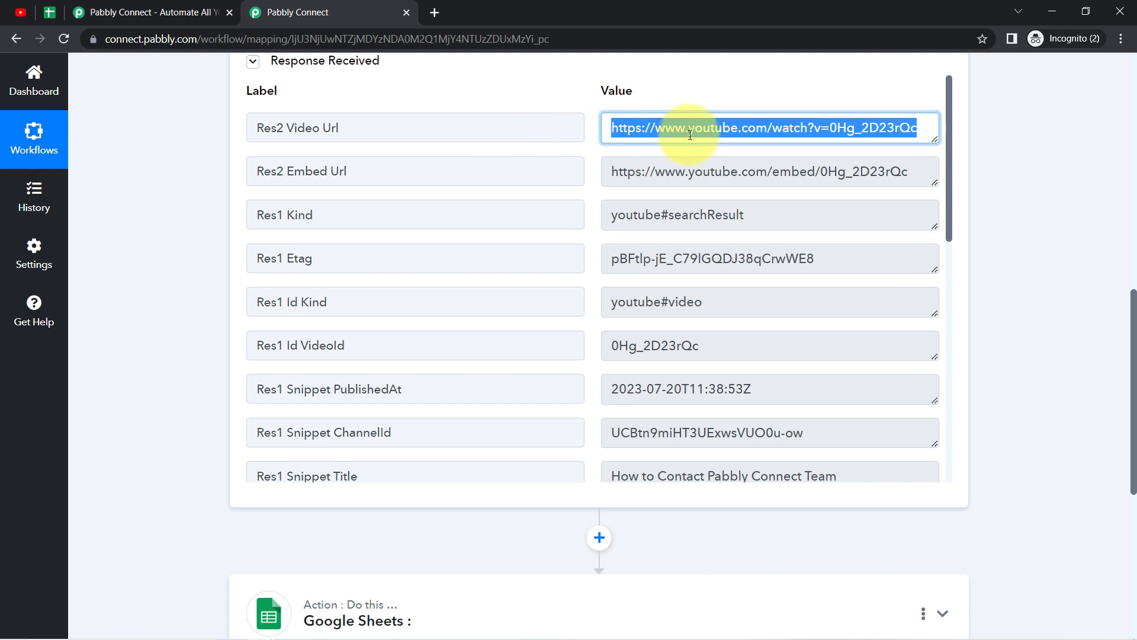
triple_click(689, 165)
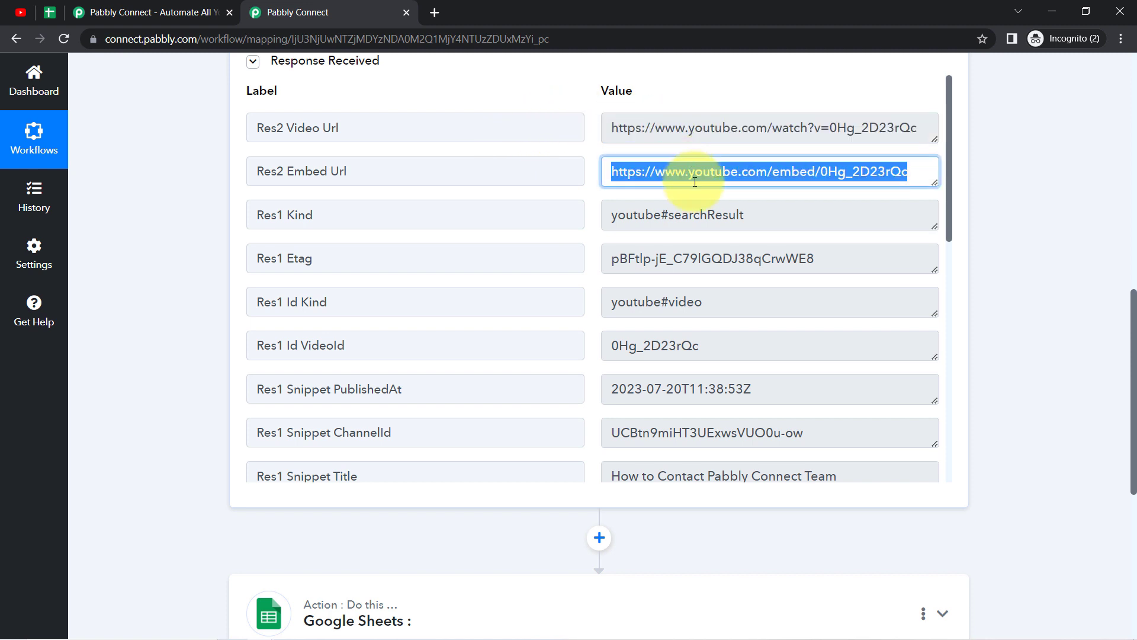
drag(699, 344, 588, 344)
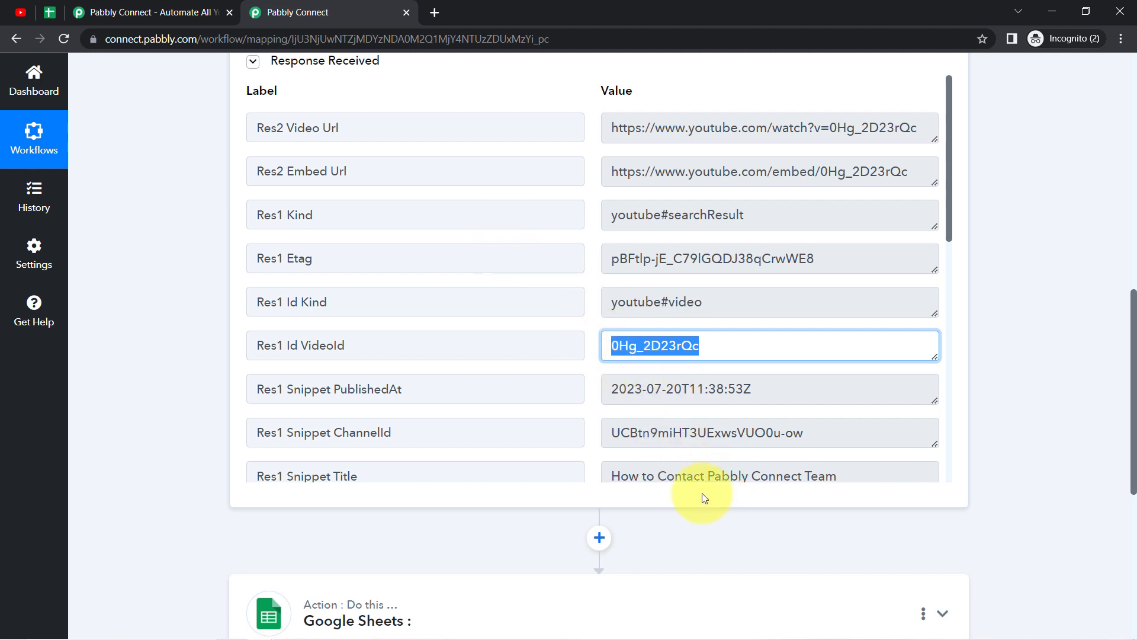
drag(675, 476, 817, 477)
triple_click(765, 201)
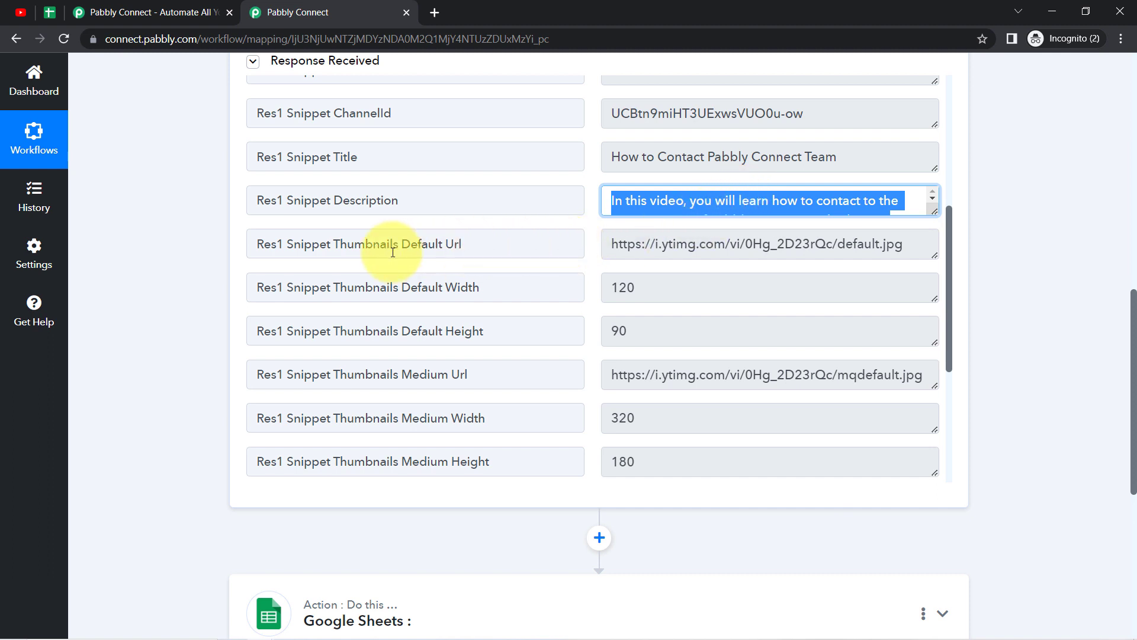
- Examine the default thumbnail URL and publish time fields in the response, and compare the publish time with the system clock
drag(393, 252, 517, 251)
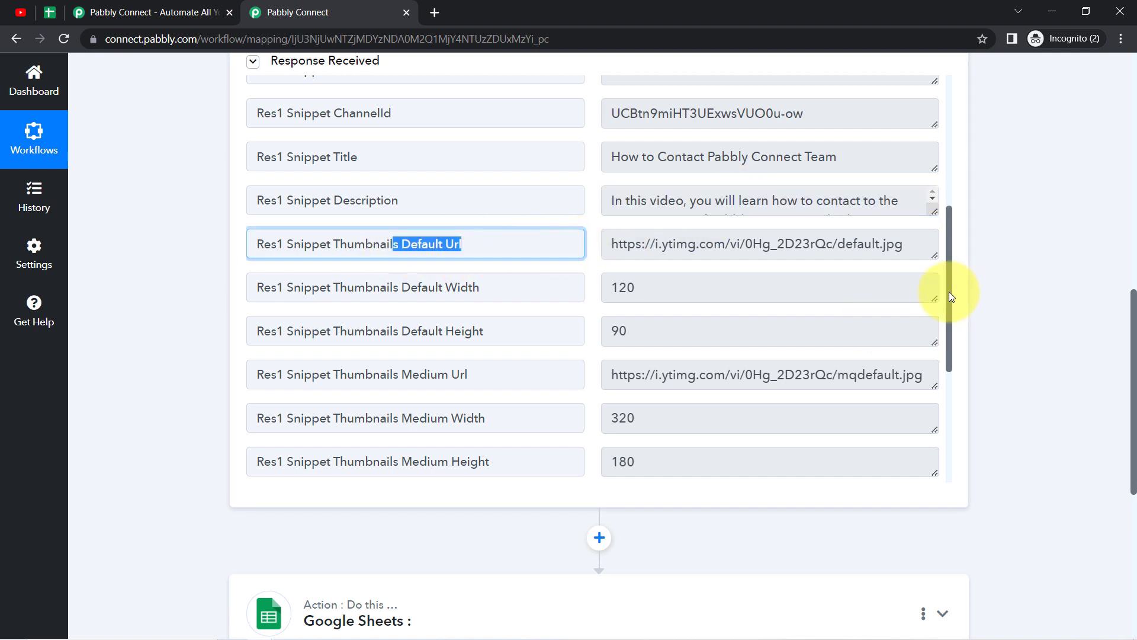
drag(949, 291, 944, 439)
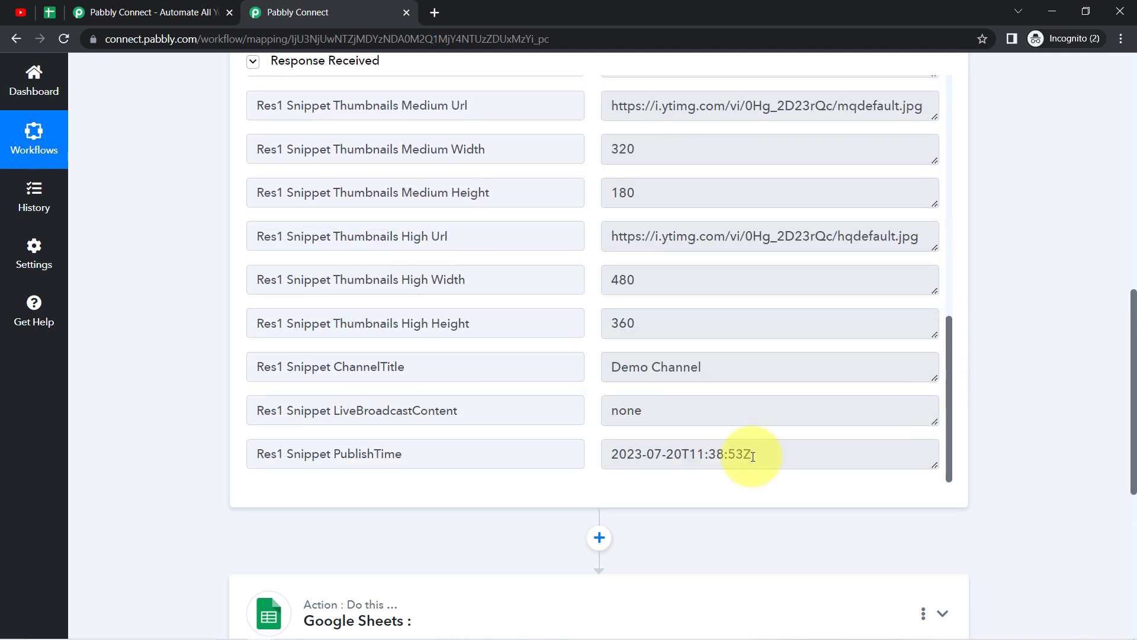
drag(328, 454, 416, 455)
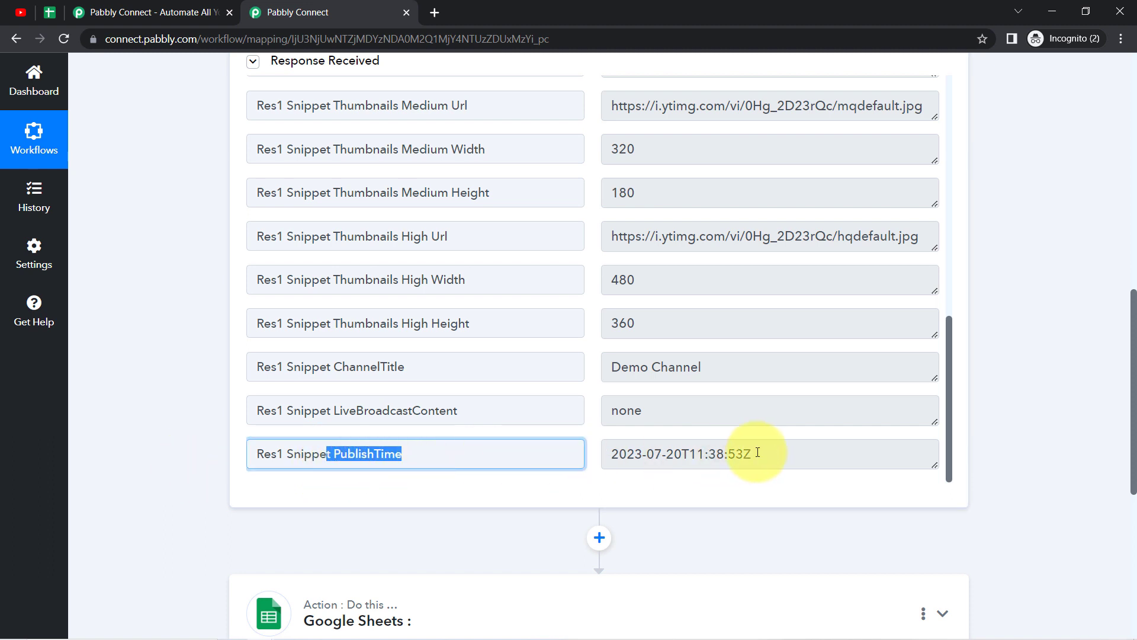
drag(758, 453, 635, 453)
click(679, 458)
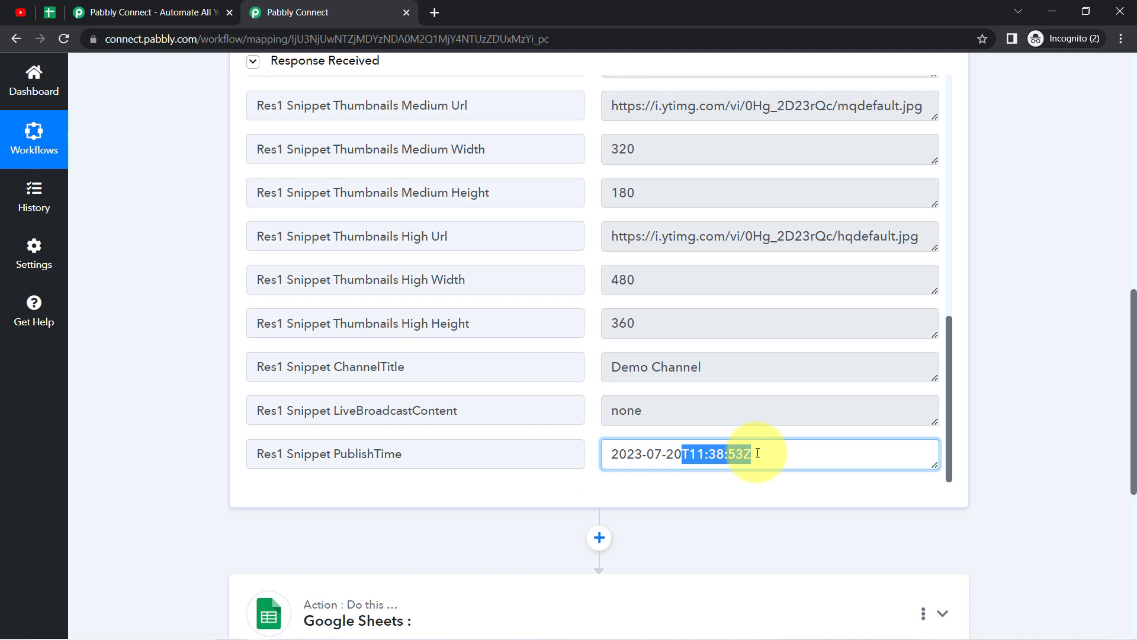
mouse_move(1072, 629)
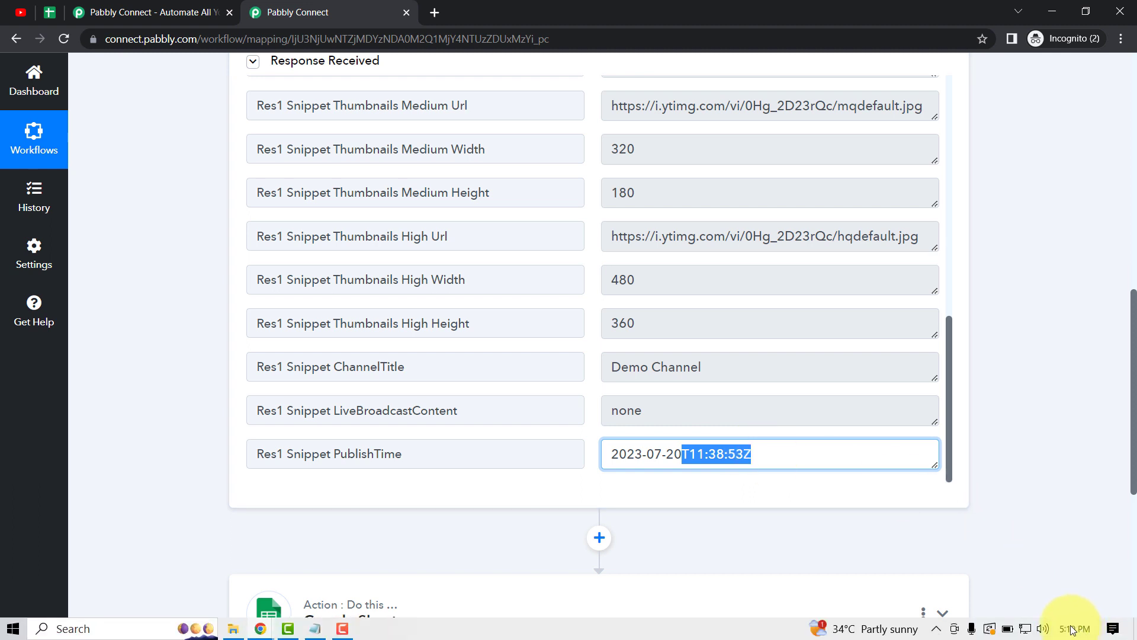
click(682, 447)
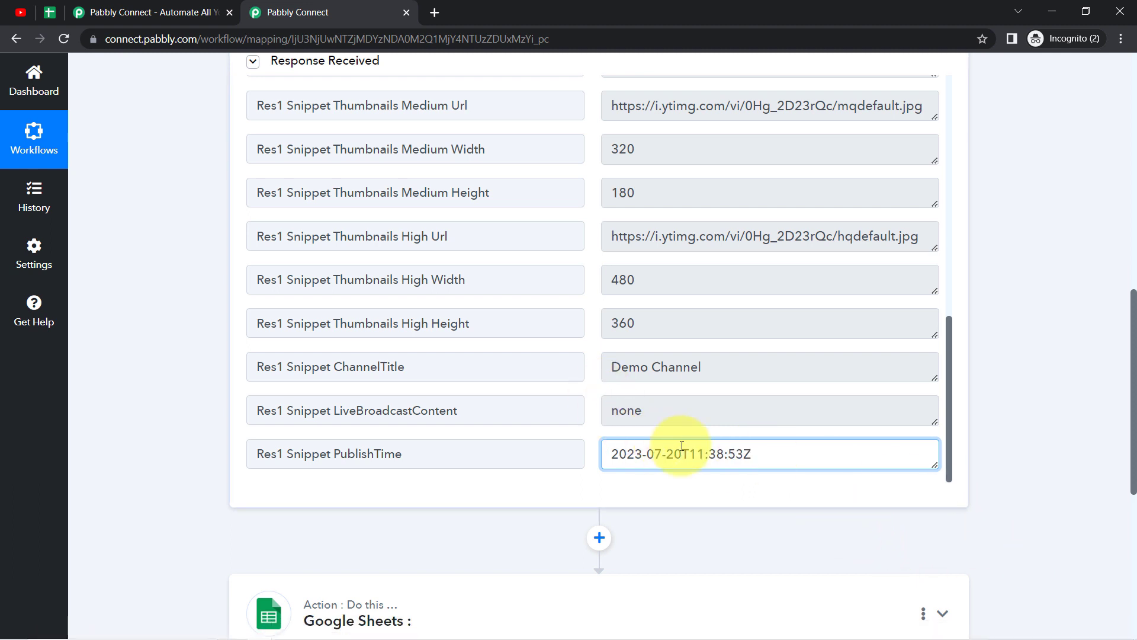
drag(687, 456, 767, 456)
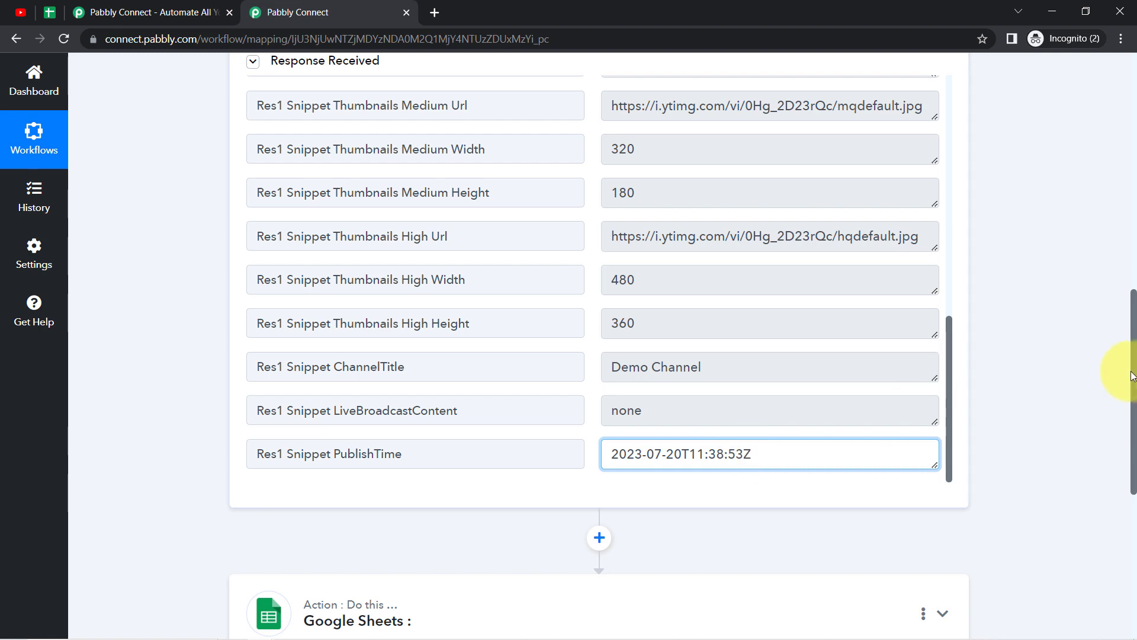
drag(1132, 385, 1133, 328)
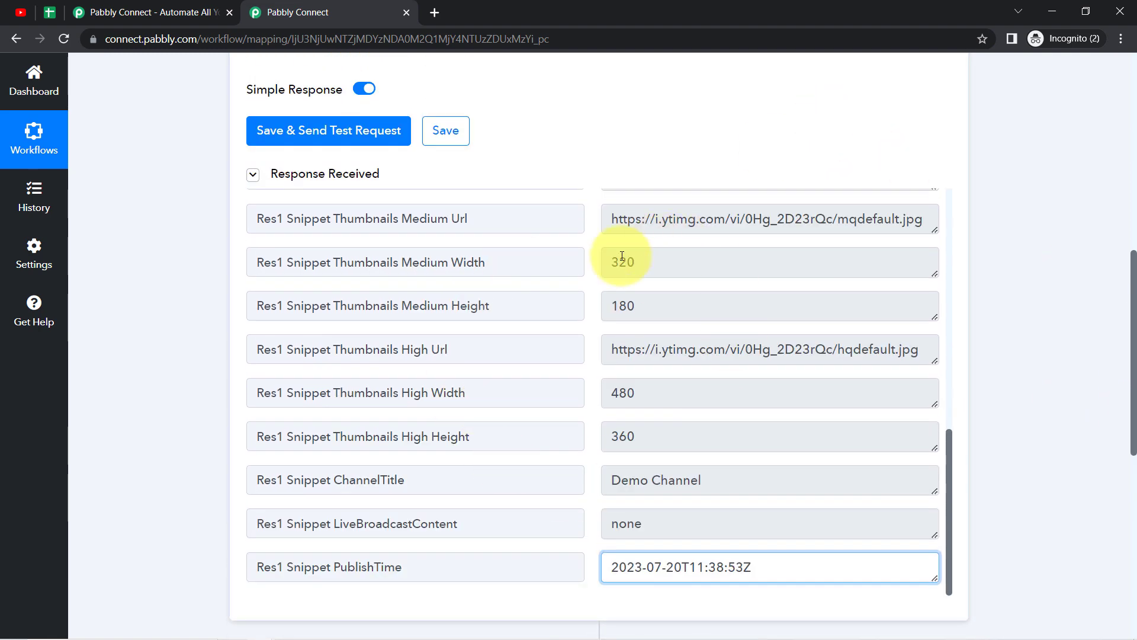
- Review the channel's video list in YouTube Studio, and view the Create options without choosing one
click(22, 8)
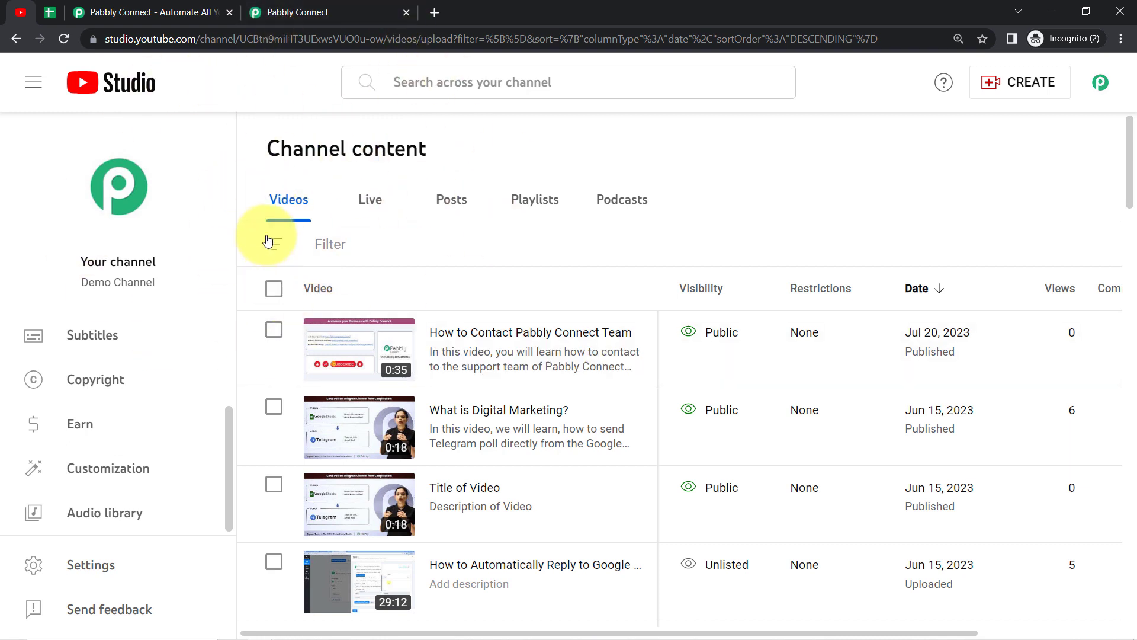
click(260, 12)
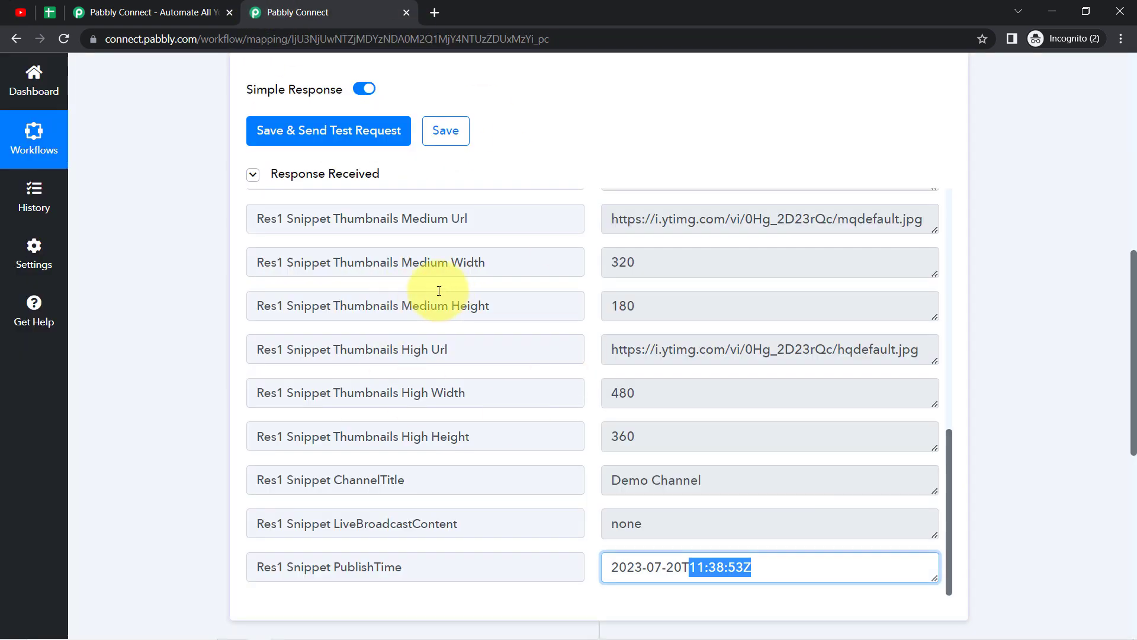
click(21, 11)
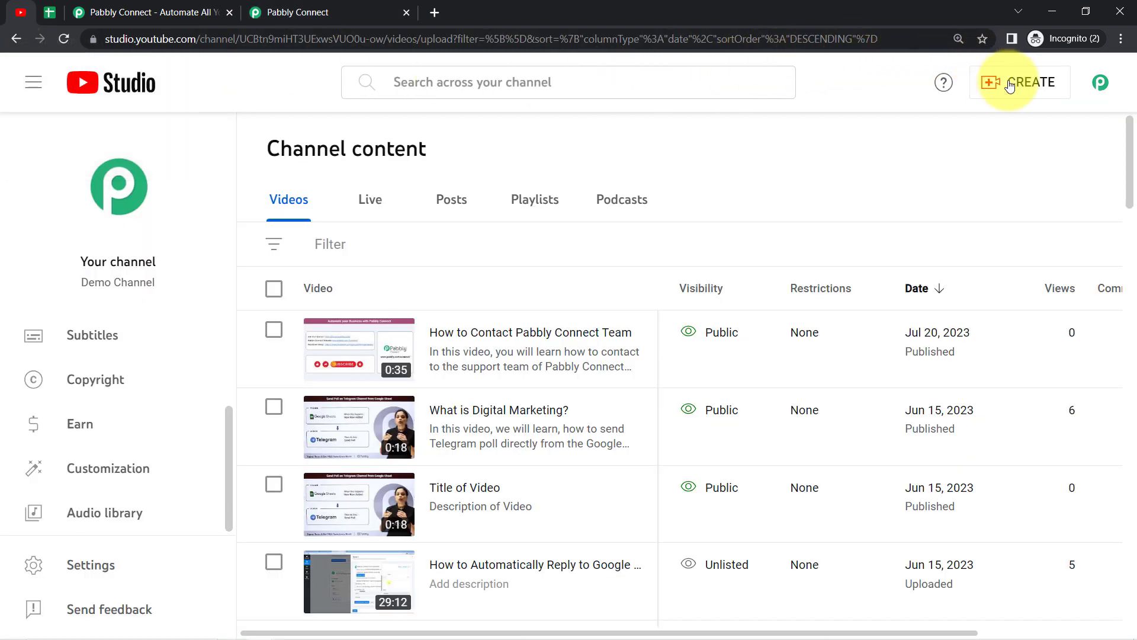
click(990, 83)
click(801, 162)
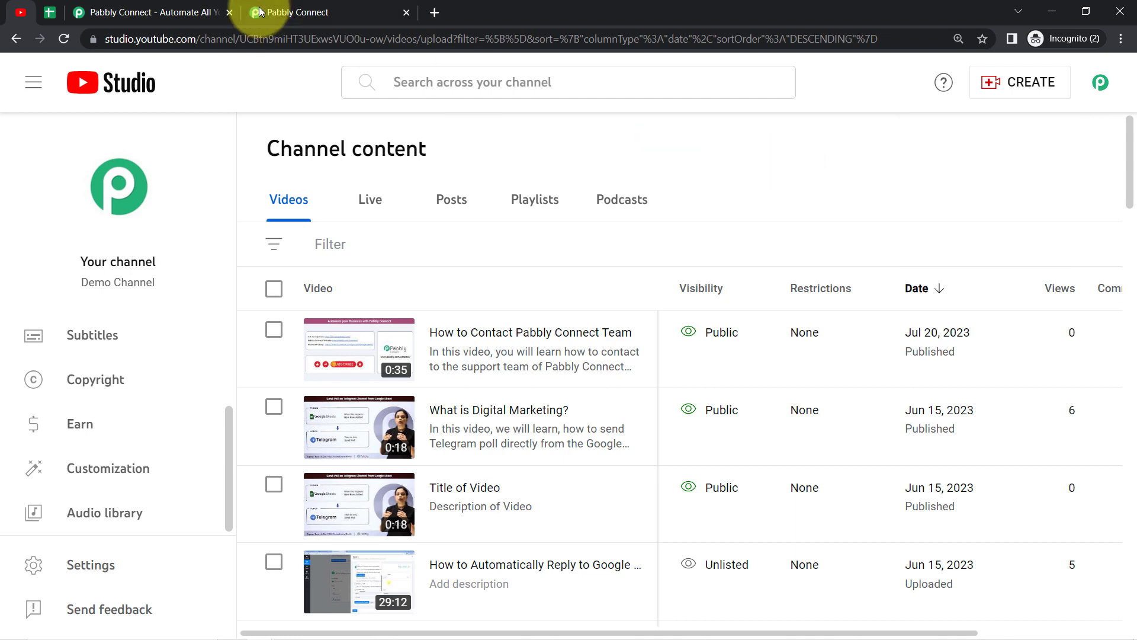
- Return to Pabbly Connect to check how often the YouTube trigger looks for new data, glancing back at the channel's video list
click(297, 11)
drag(1132, 275, 1126, 89)
mouse_move(832, 238)
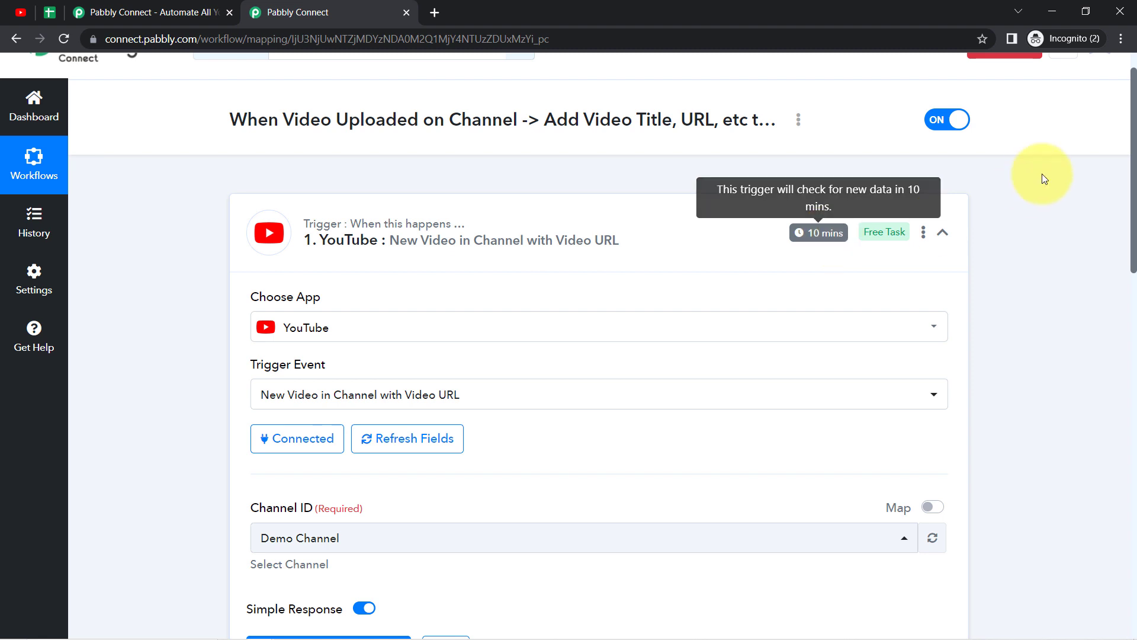
click(21, 11)
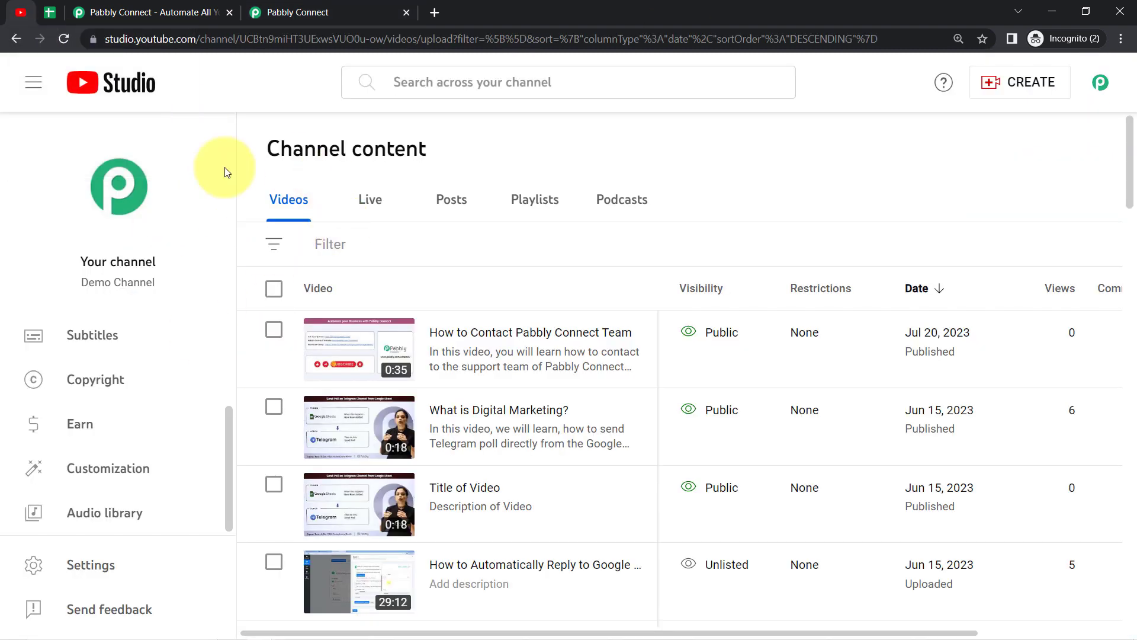
click(296, 11)
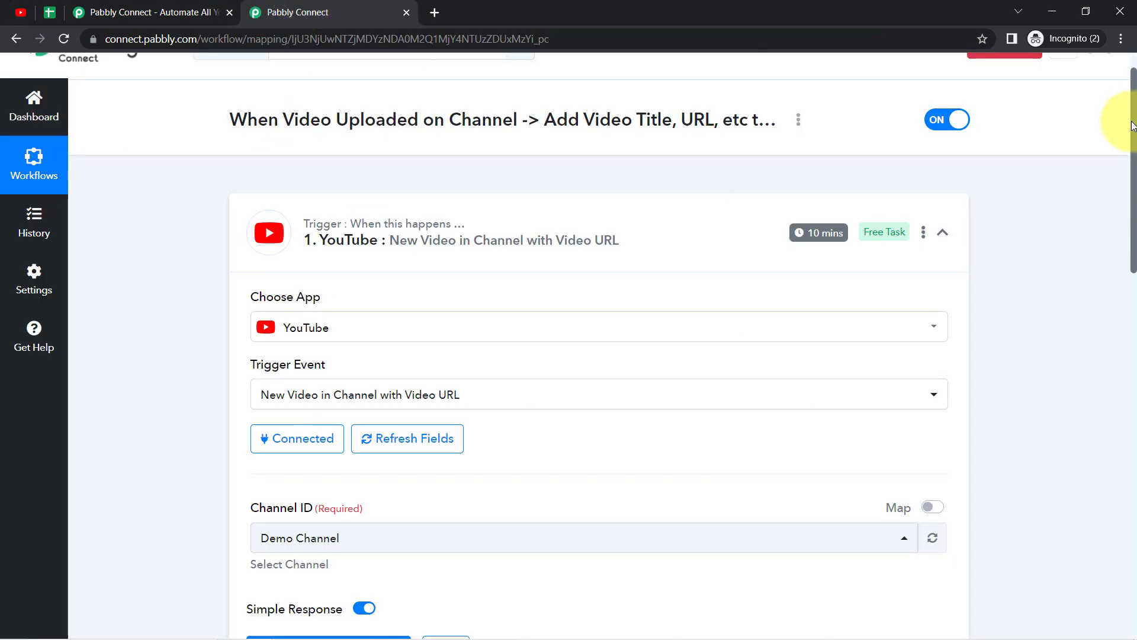
- Set the Google Sheets action event to Add New Row and open its account connection settings
drag(1133, 122, 1132, 254)
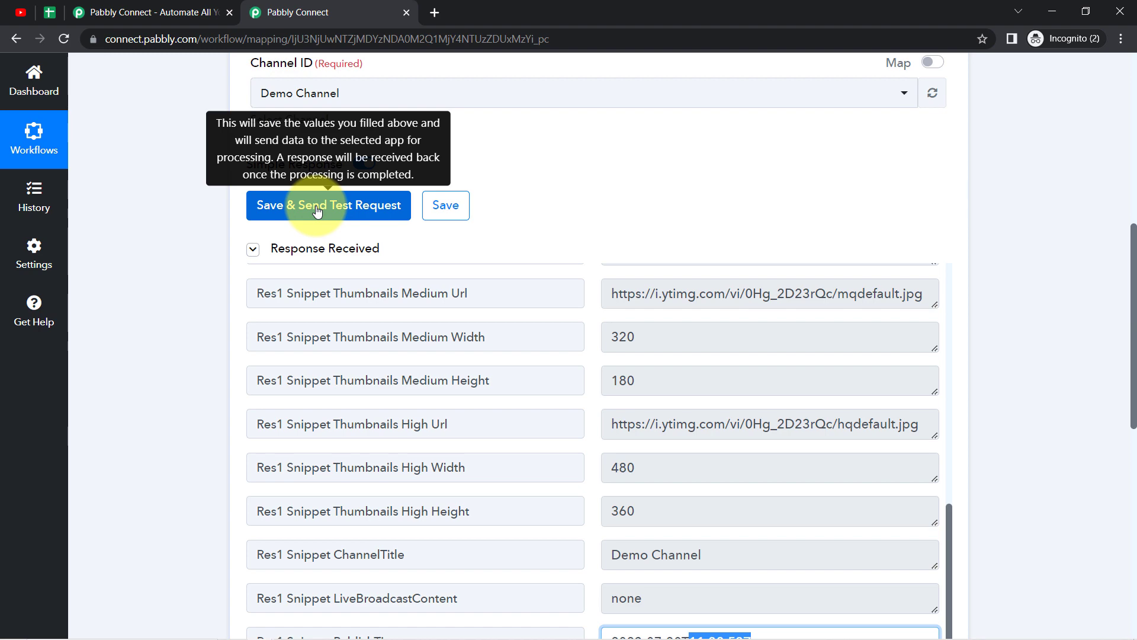
drag(1133, 278, 1093, 370)
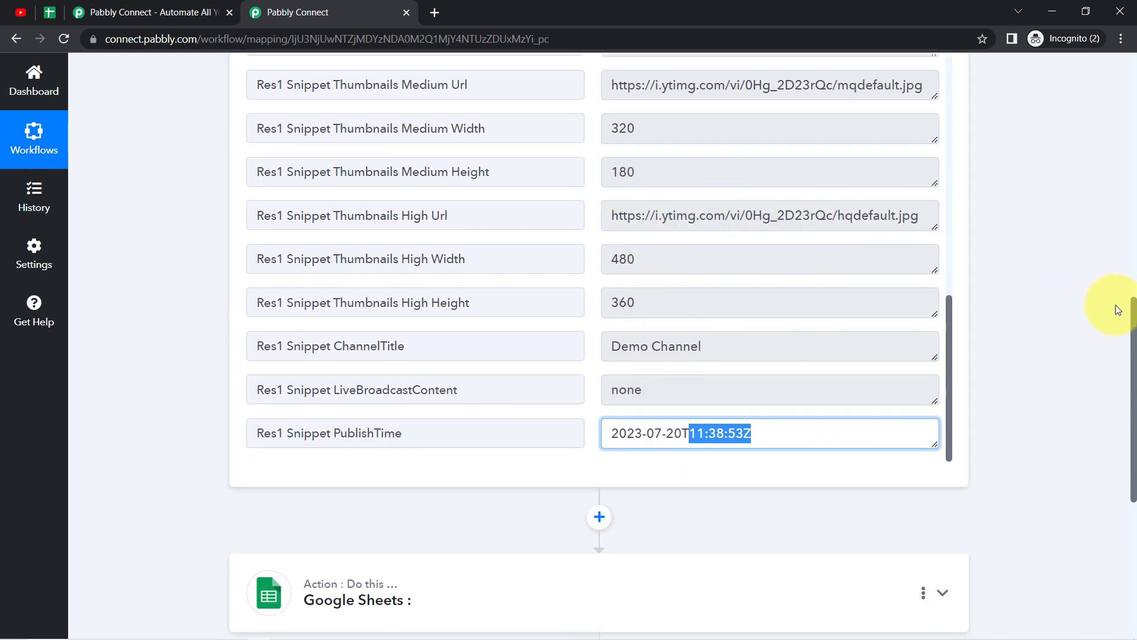
drag(1134, 315, 1110, 427)
click(325, 271)
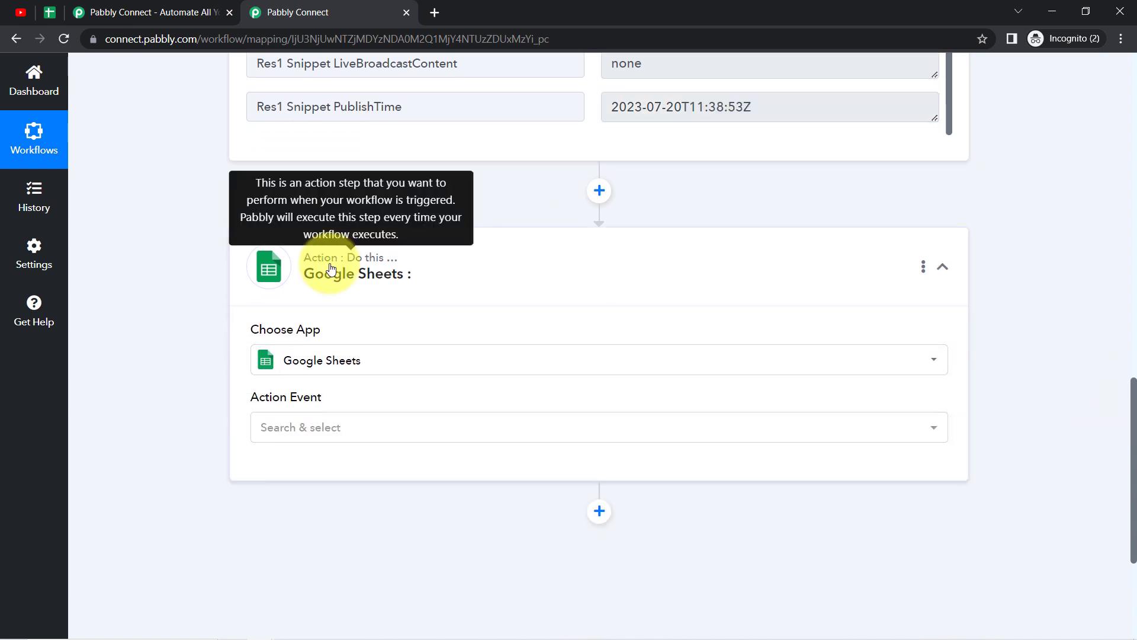
click(280, 432)
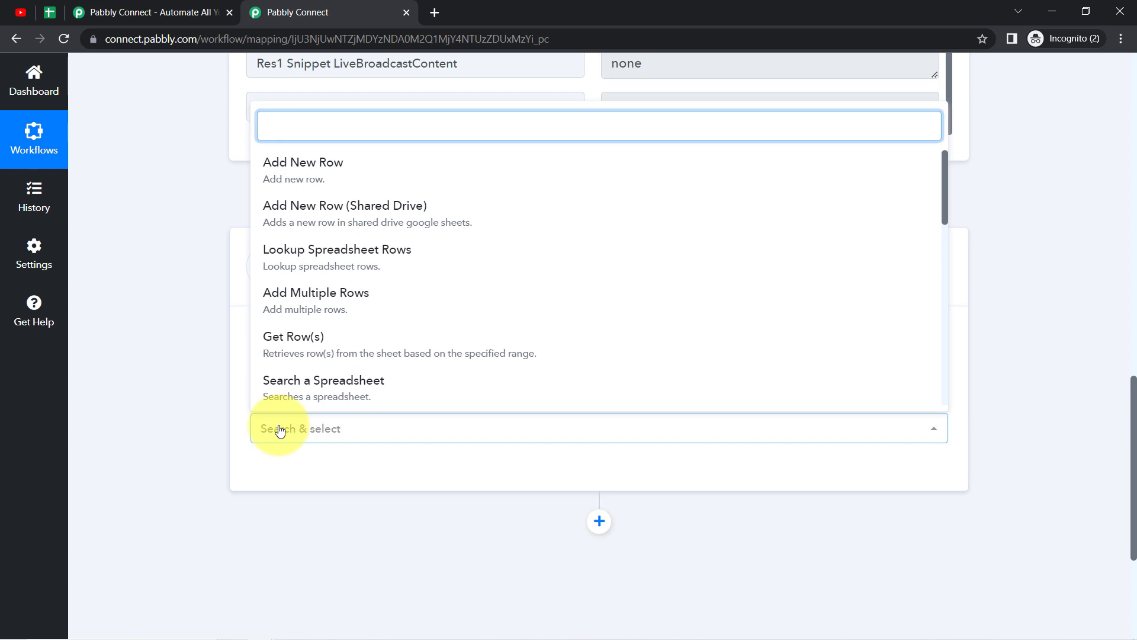
click(300, 180)
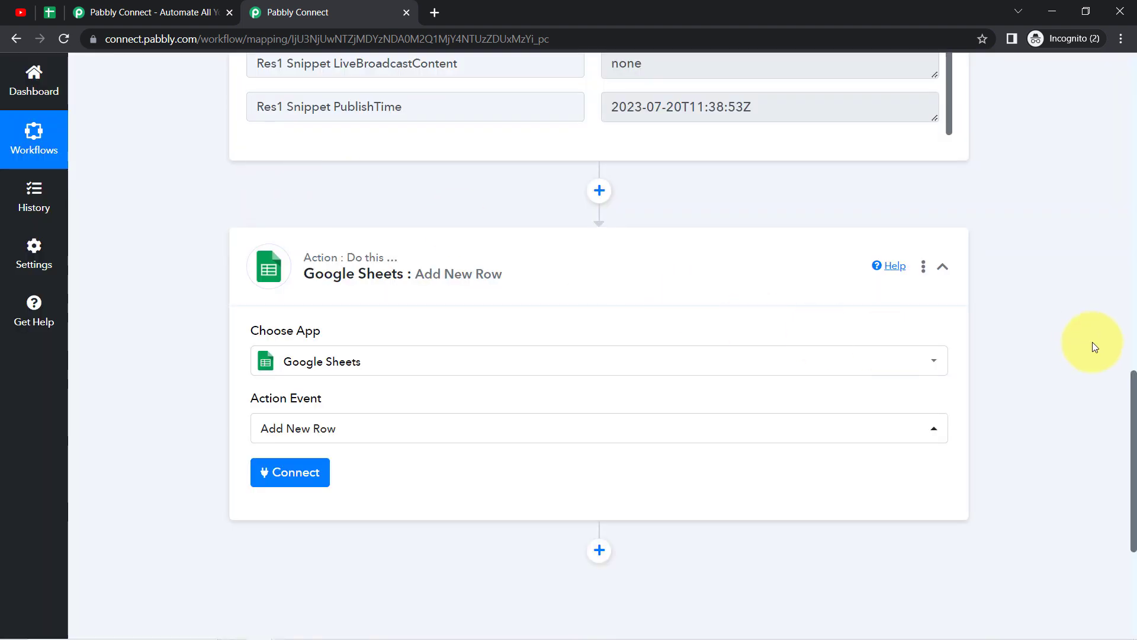
drag(1134, 382, 1114, 457)
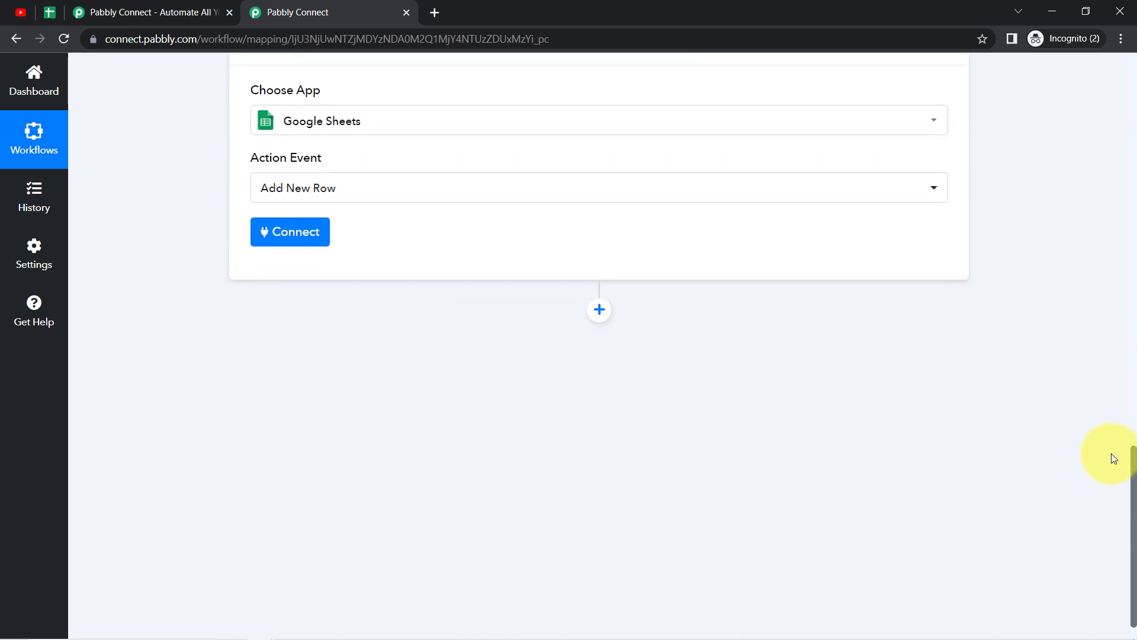
click(305, 244)
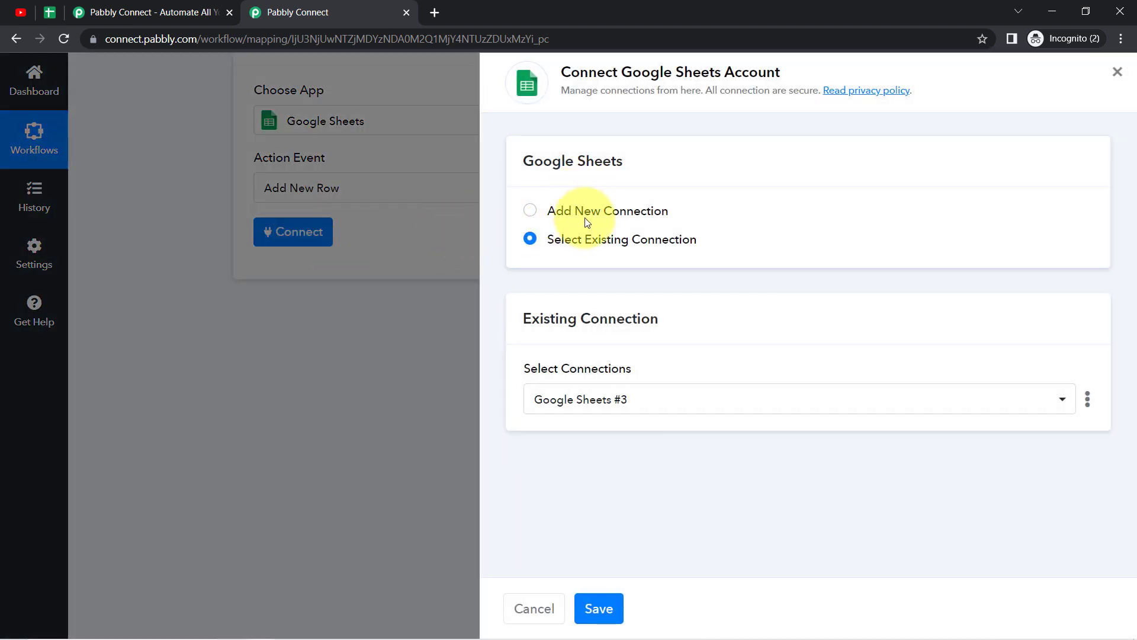
click(585, 213)
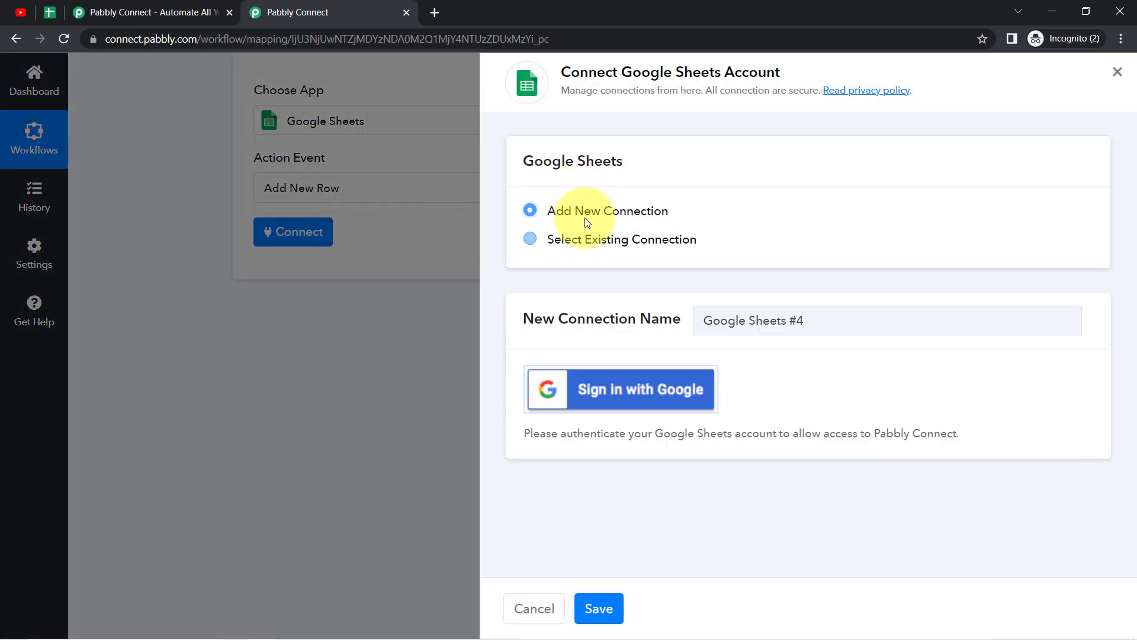
click(590, 396)
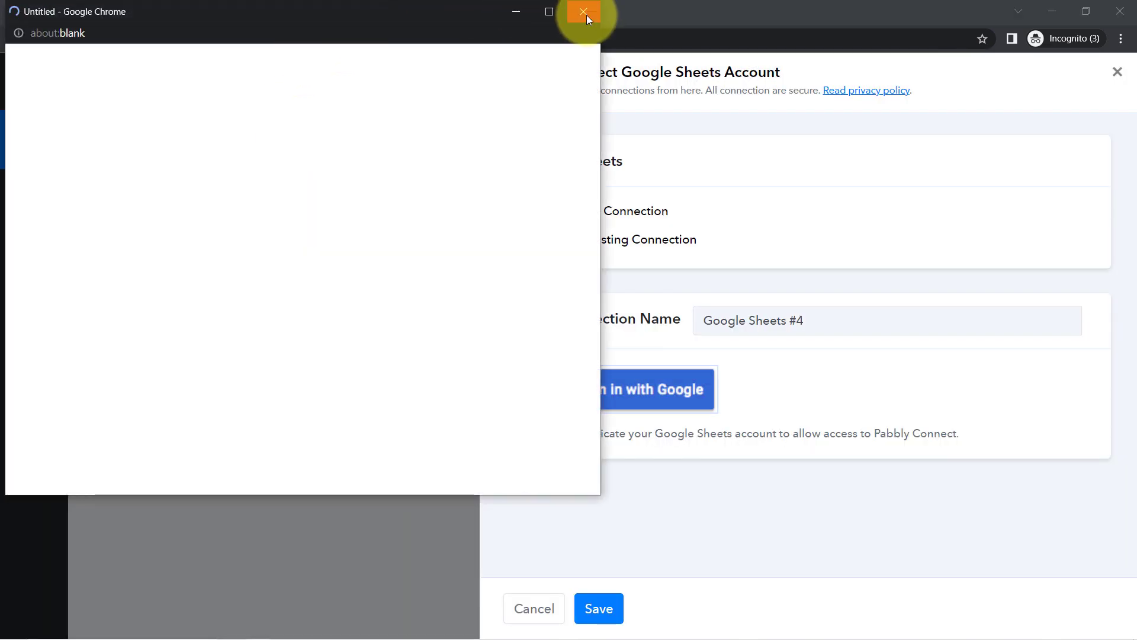
click(584, 12)
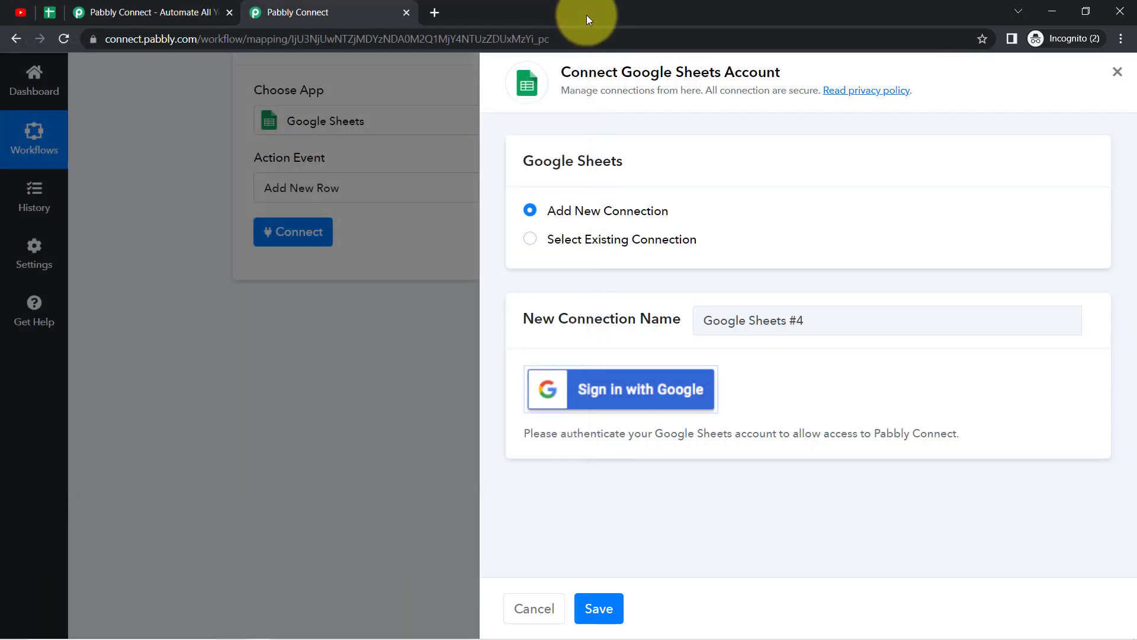
click(595, 246)
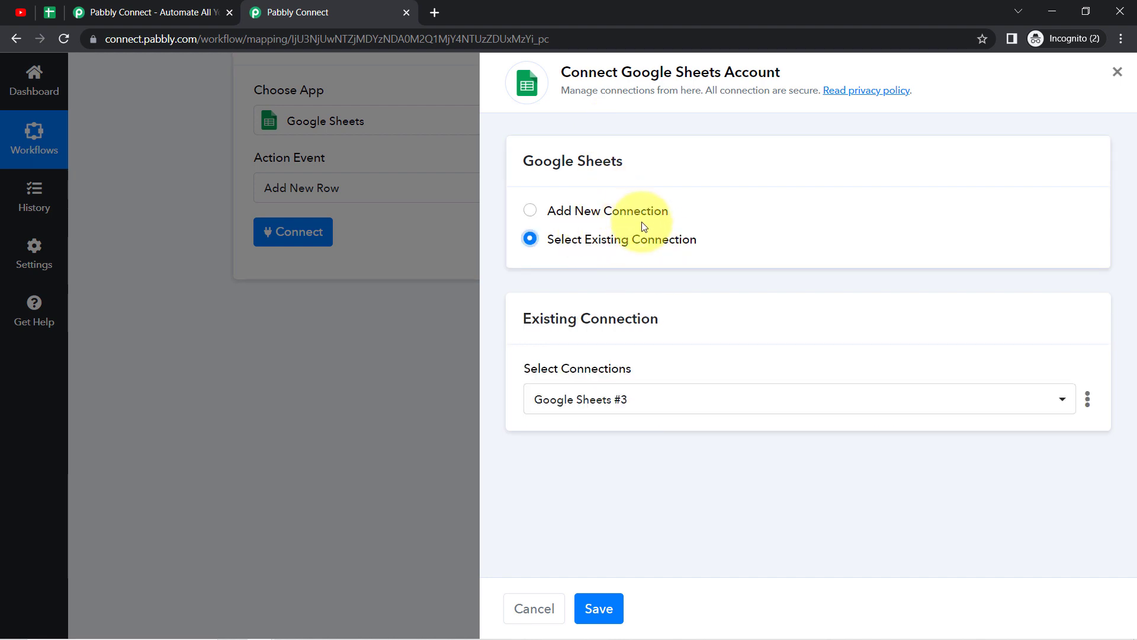
click(576, 211)
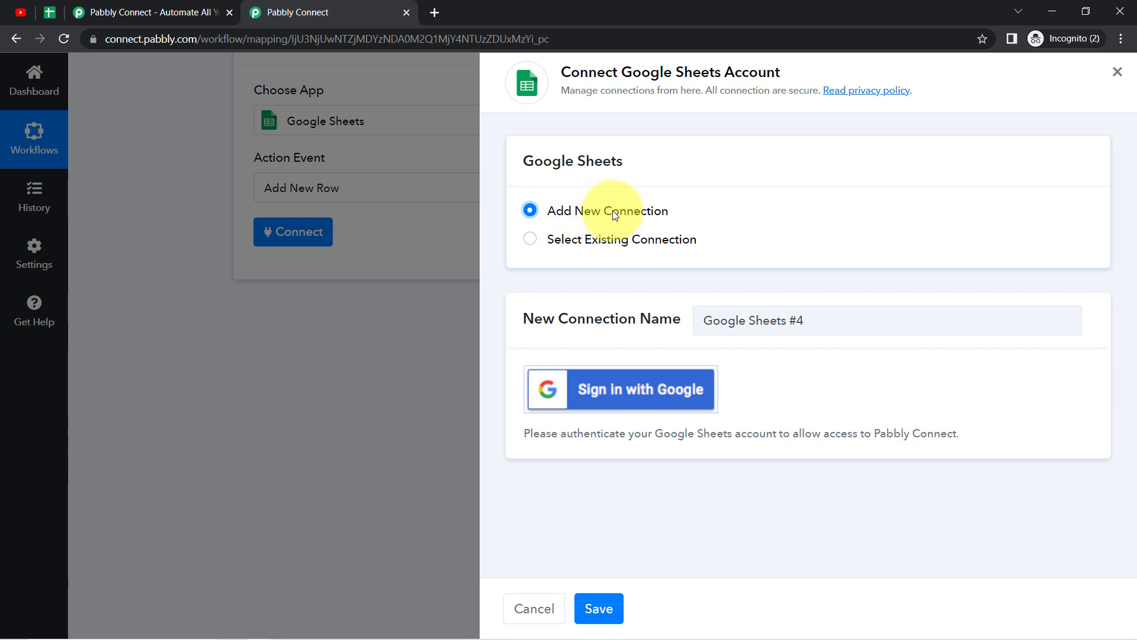
click(592, 249)
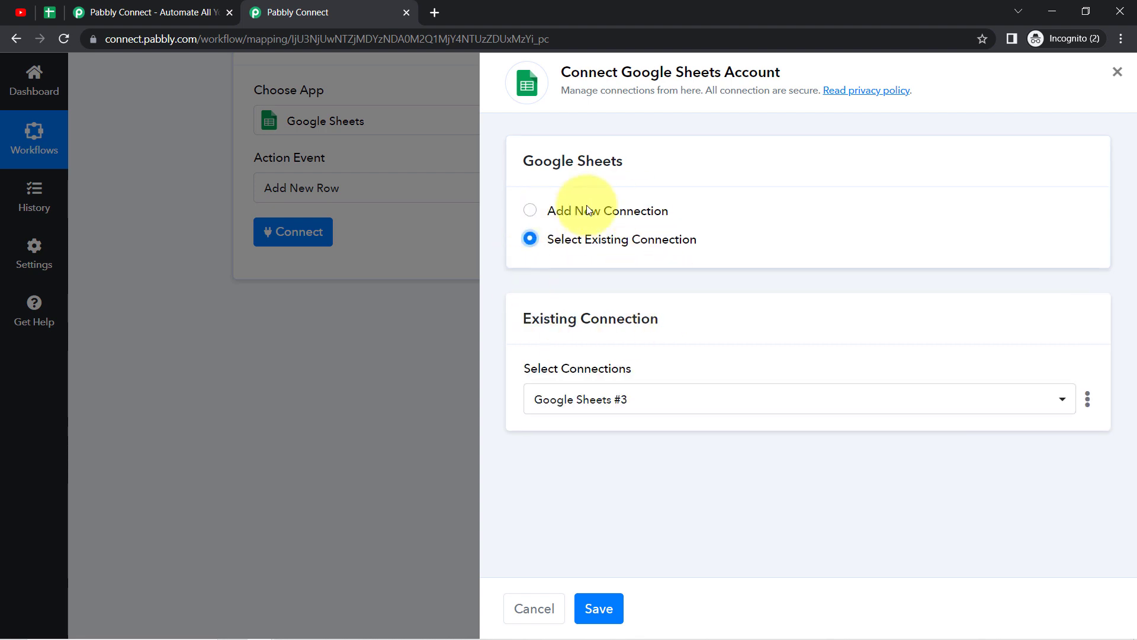
- Save the existing Google Sheets #3 connection for the action and select the spreadsheet All Published YouTube Channel Videos
click(594, 617)
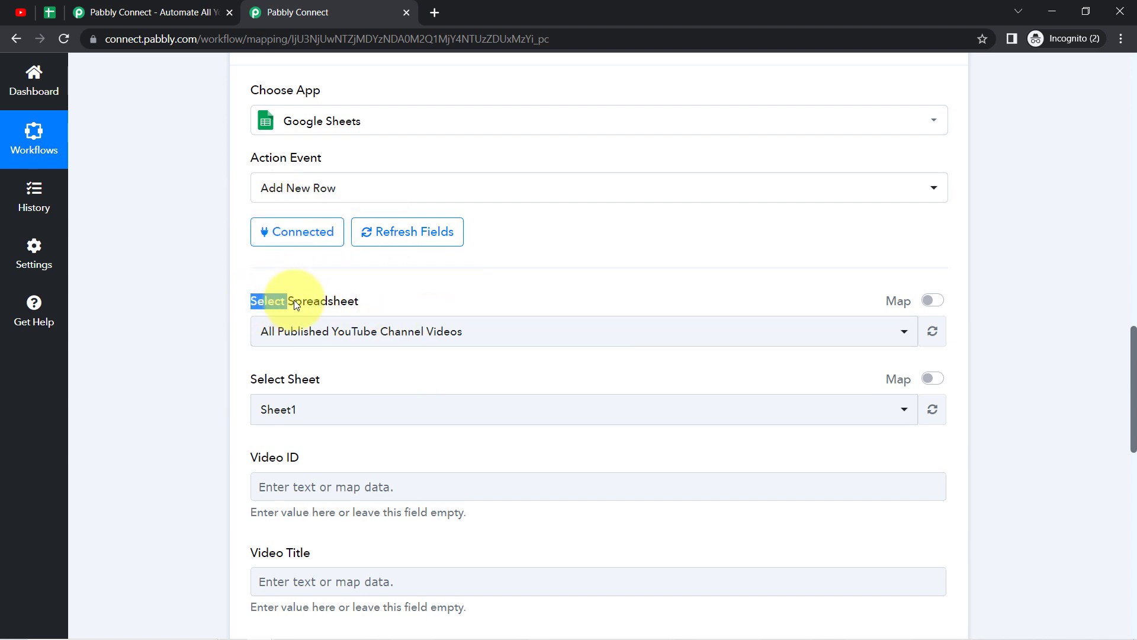
click(330, 327)
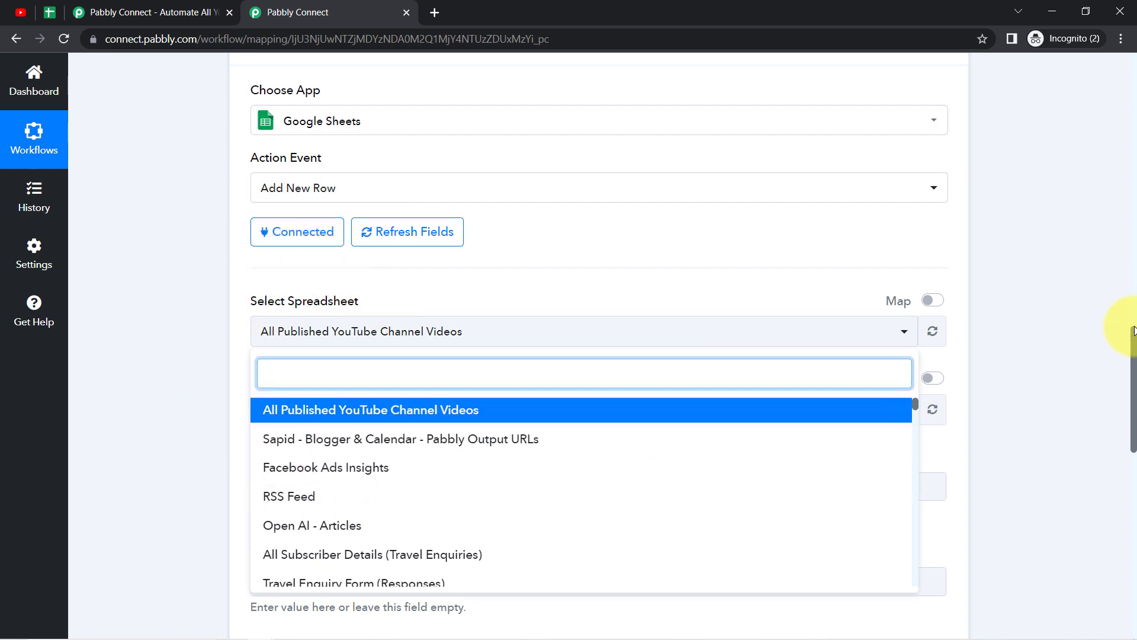
drag(1134, 338, 1133, 389)
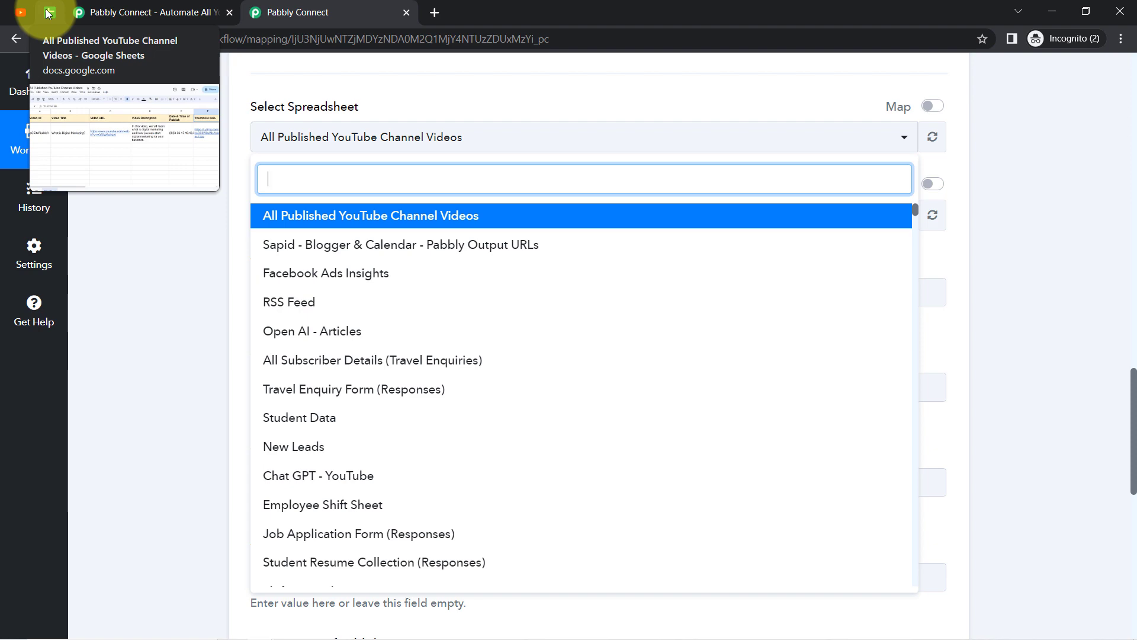
click(287, 217)
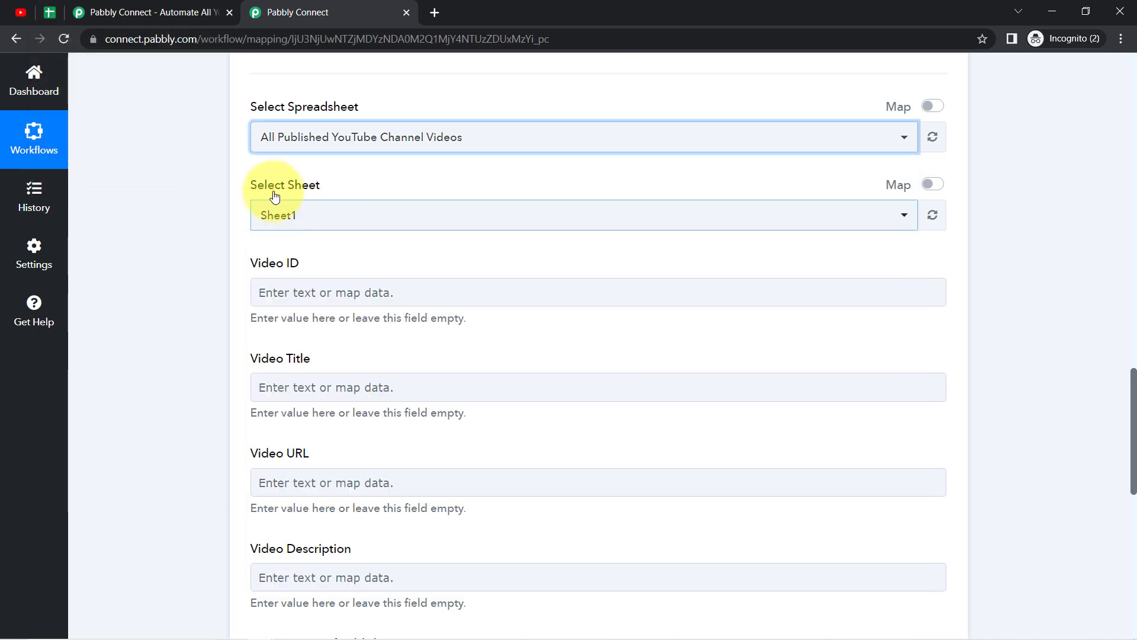
- Check the spreadsheet's title and sheet name in Google Sheets against the spreadsheet and sheet selected in Pabbly Connect
click(49, 17)
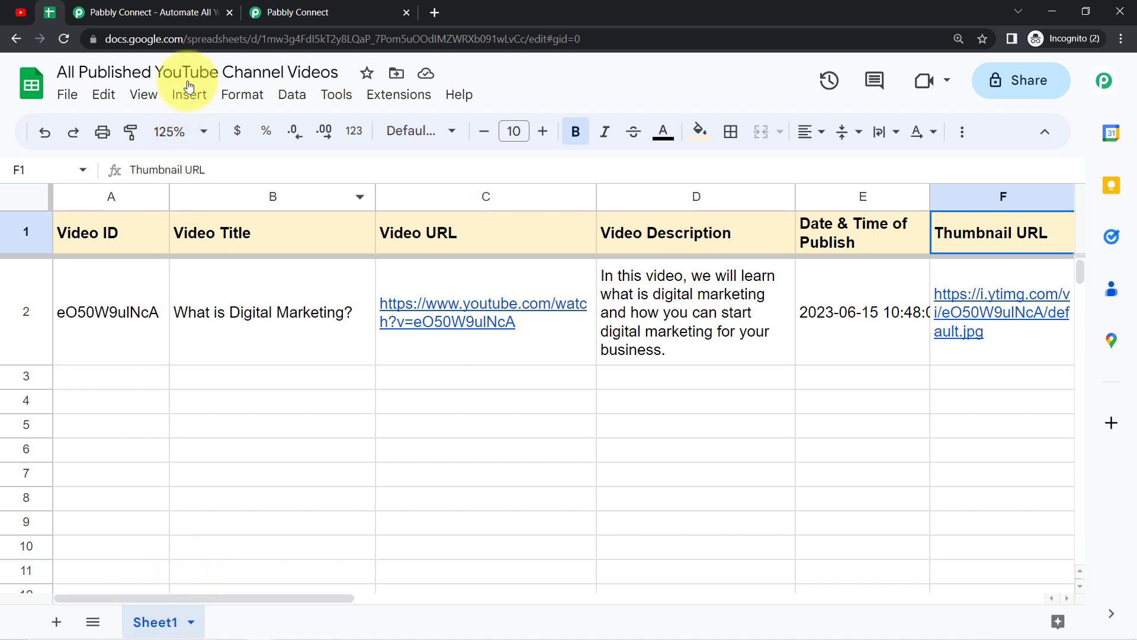
click(338, 13)
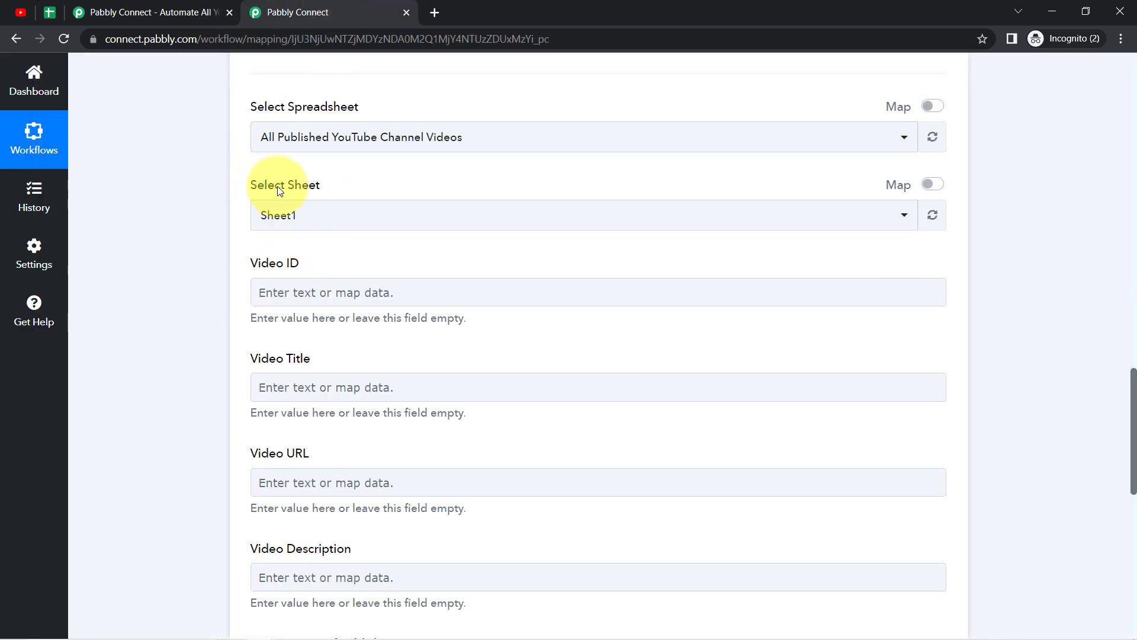
triple_click(318, 190)
click(235, 211)
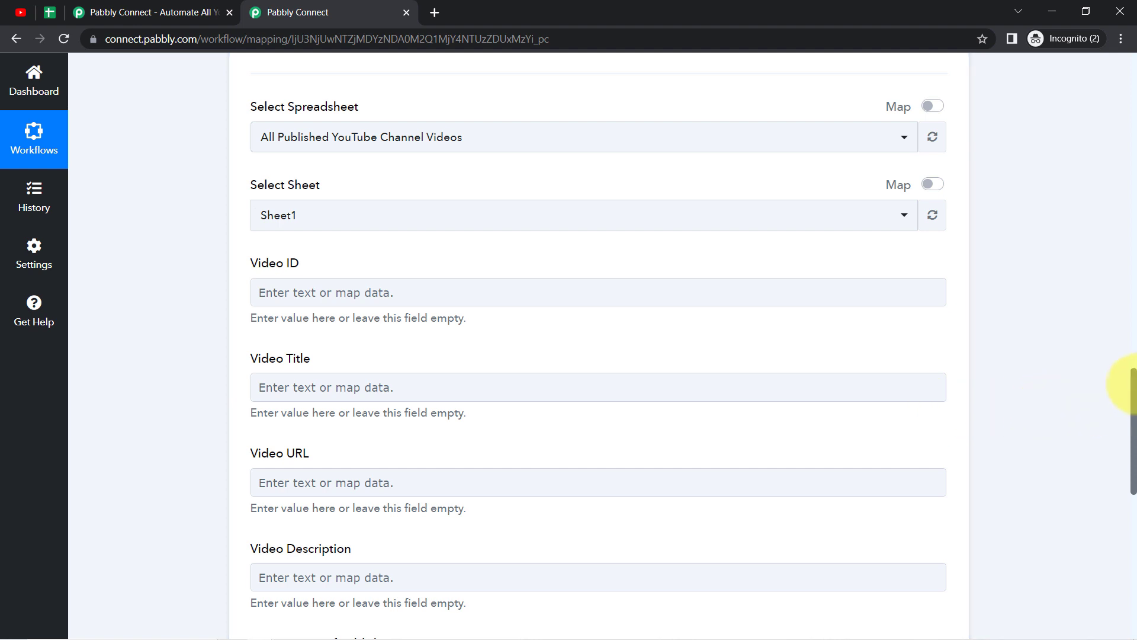
- Switch to Google Sheets and go through columns A to F and their header cells, from Video ID to Thumbnail URL
drag(1136, 380, 1131, 413)
click(39, 9)
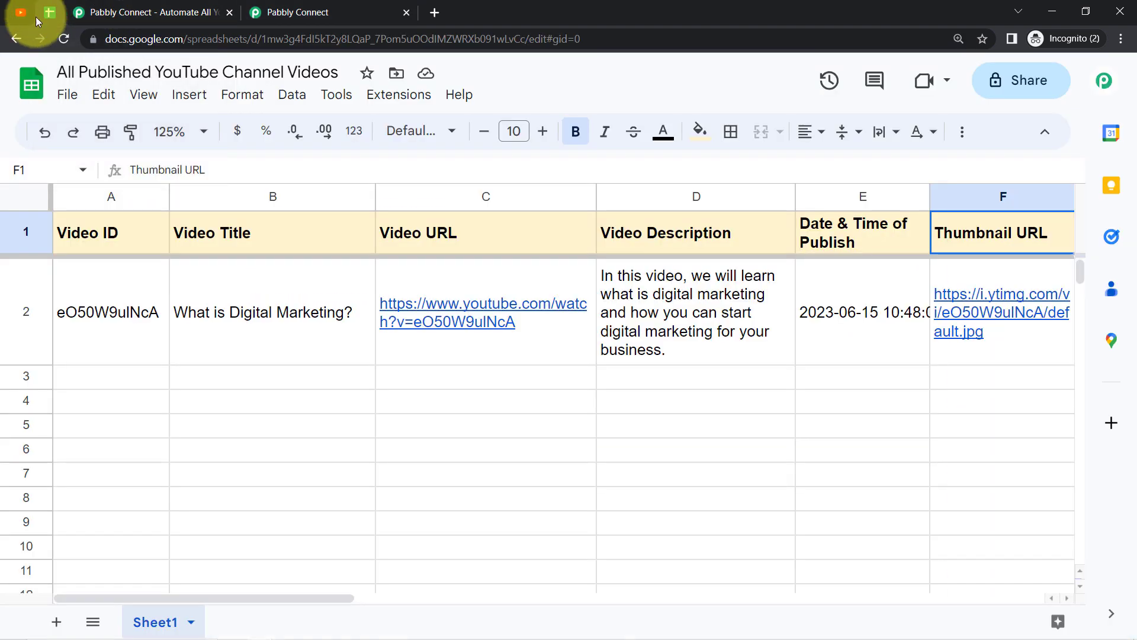
click(90, 199)
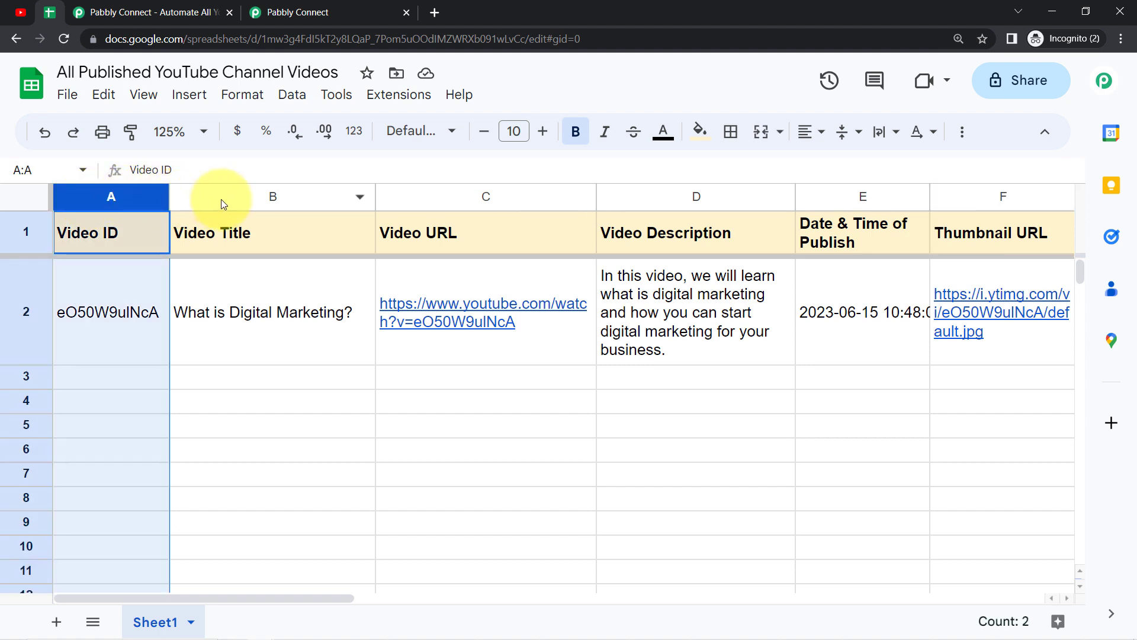
click(332, 197)
click(539, 196)
click(652, 198)
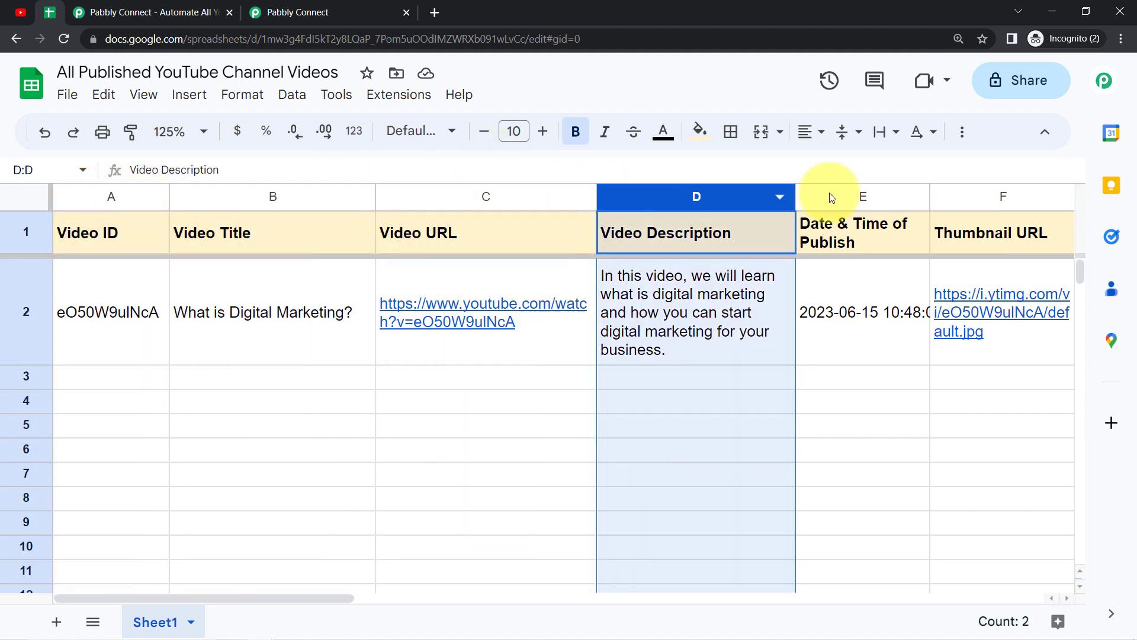
click(853, 193)
click(956, 196)
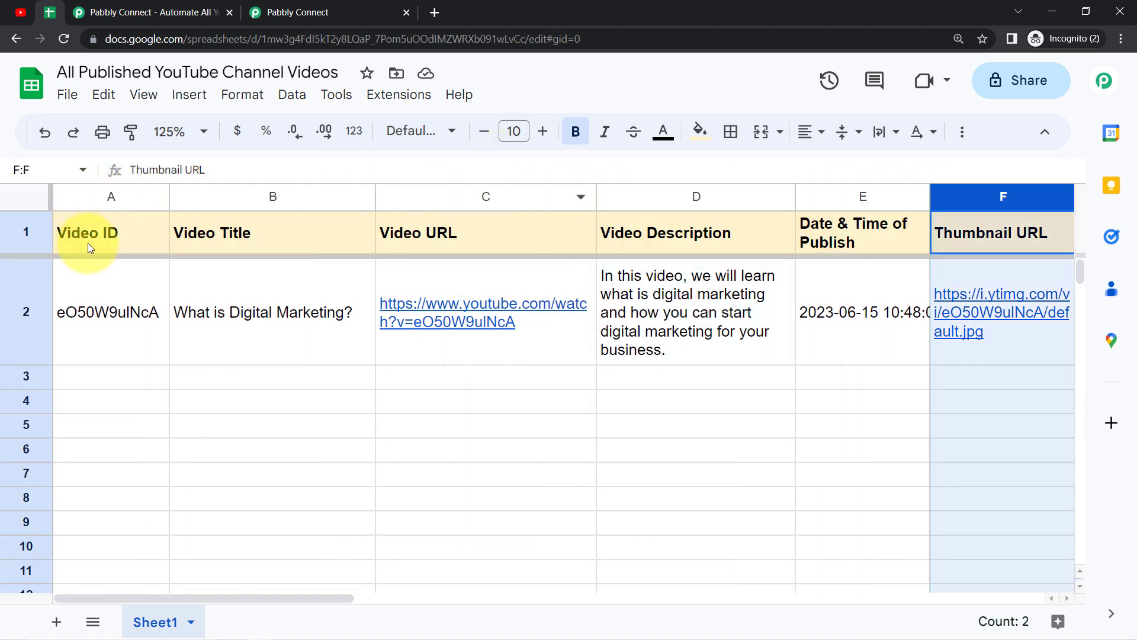
click(88, 243)
click(310, 243)
click(403, 244)
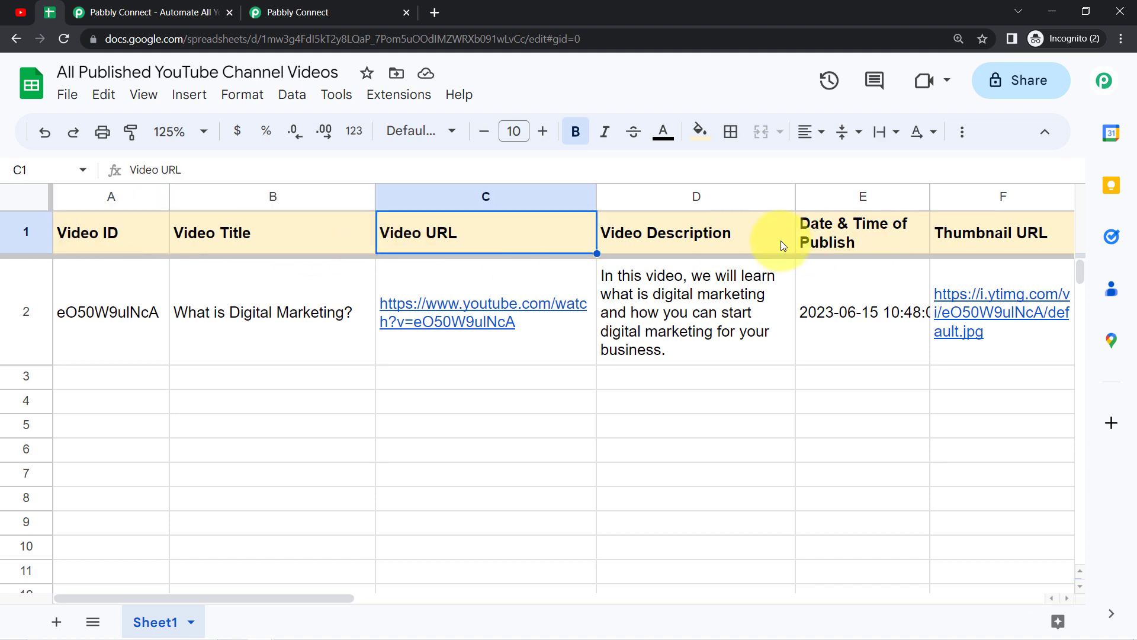
click(781, 241)
click(841, 238)
click(978, 232)
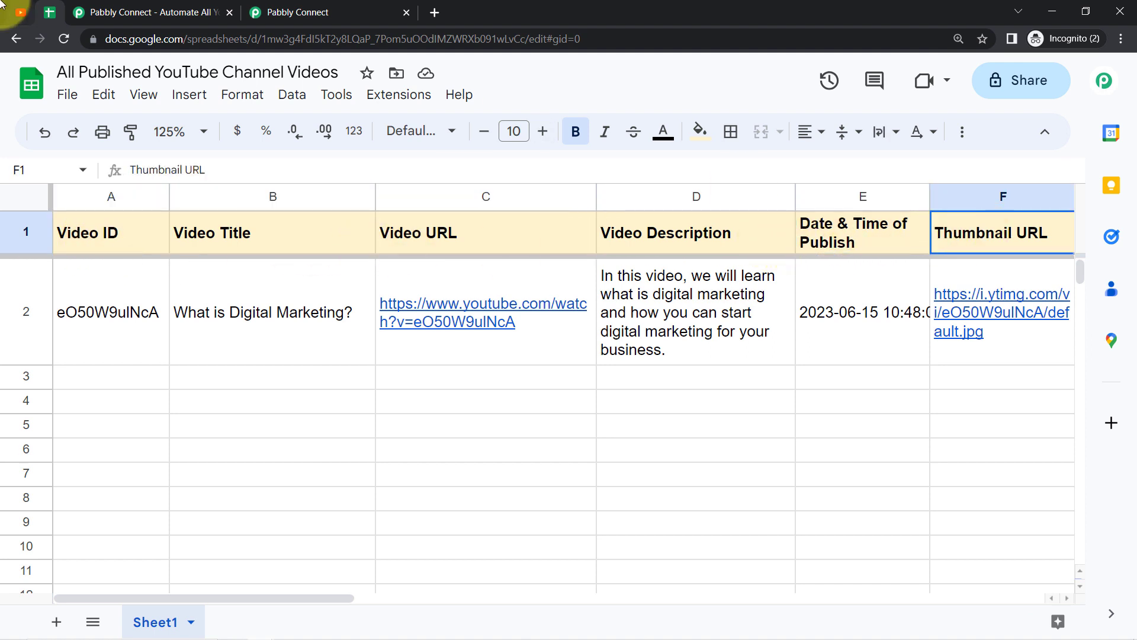
- Return to Pabbly Connect and review the action's fields from Video ID to Thumbnail URL against the spreadsheet's column headers
click(299, 12)
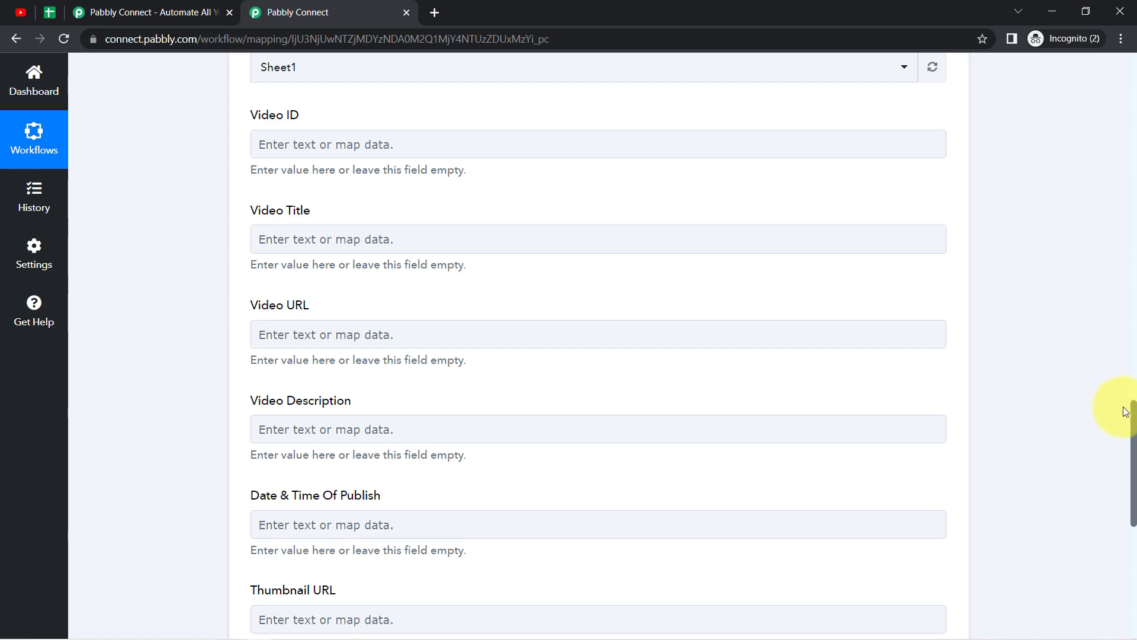
drag(1132, 412, 1133, 418)
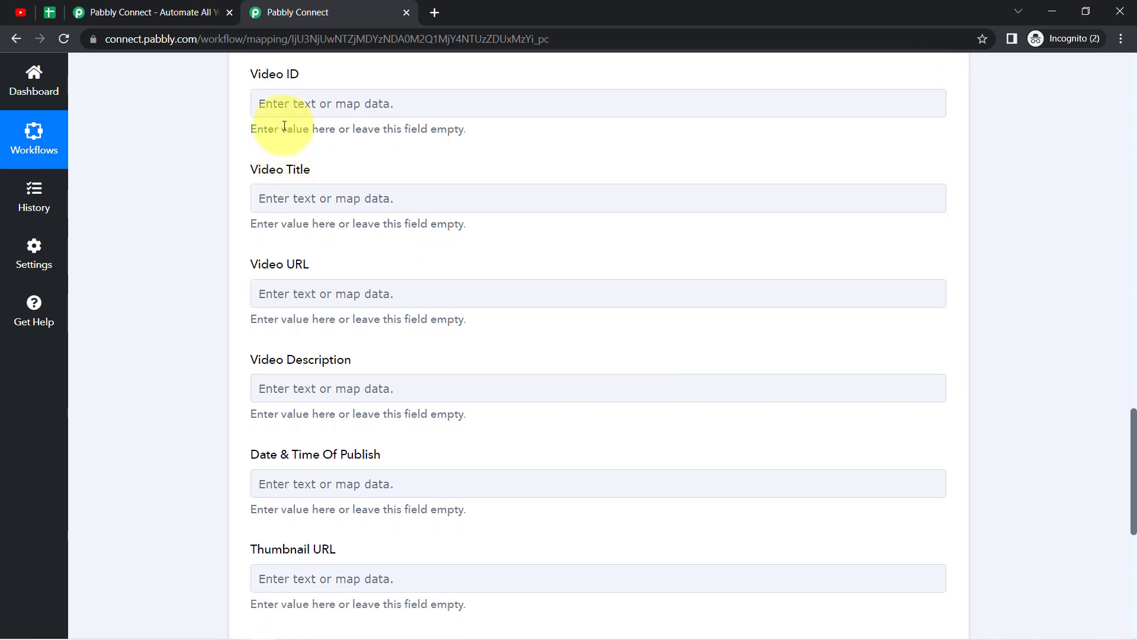
drag(262, 76, 299, 76)
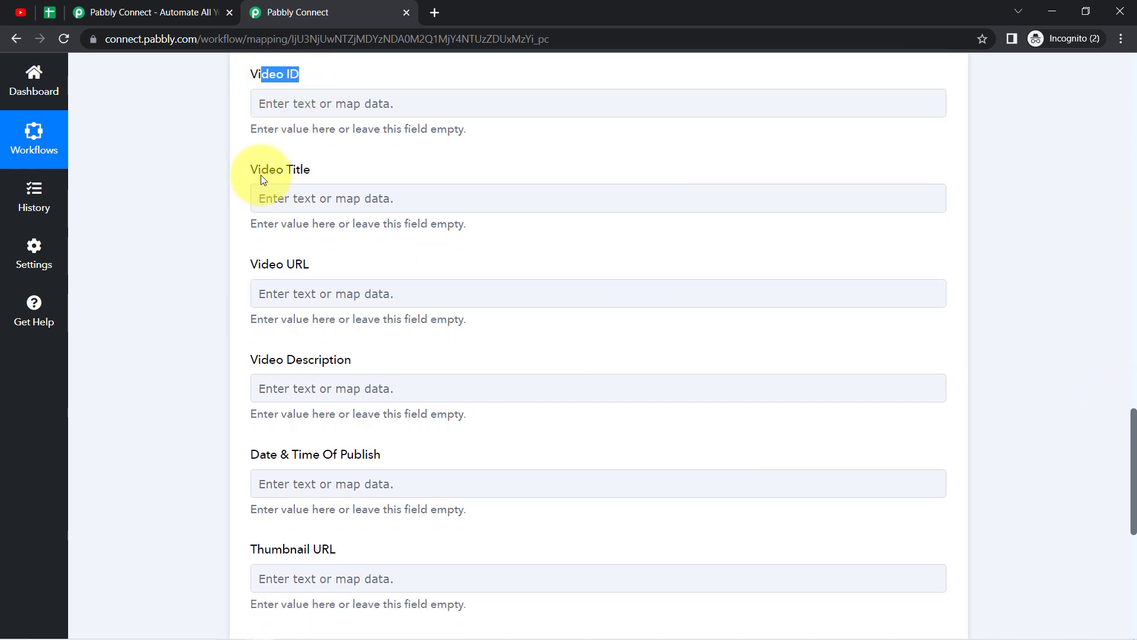
drag(251, 171, 311, 171)
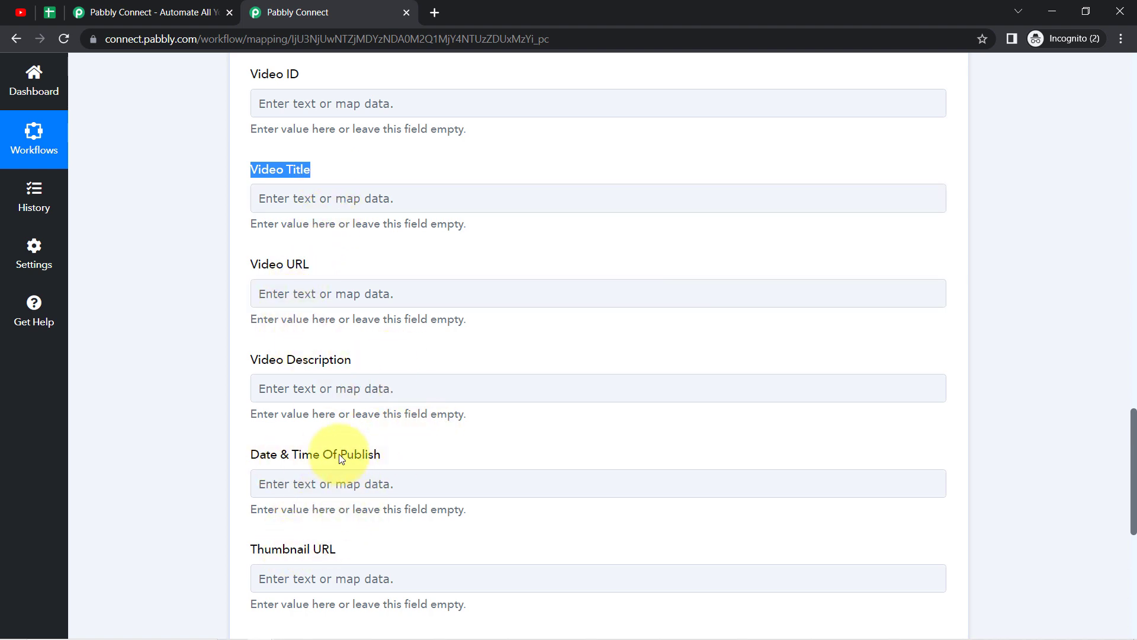
scroll(337, 468, down, 5)
scroll(339, 456, down, 2)
scroll(653, 406, up, 4)
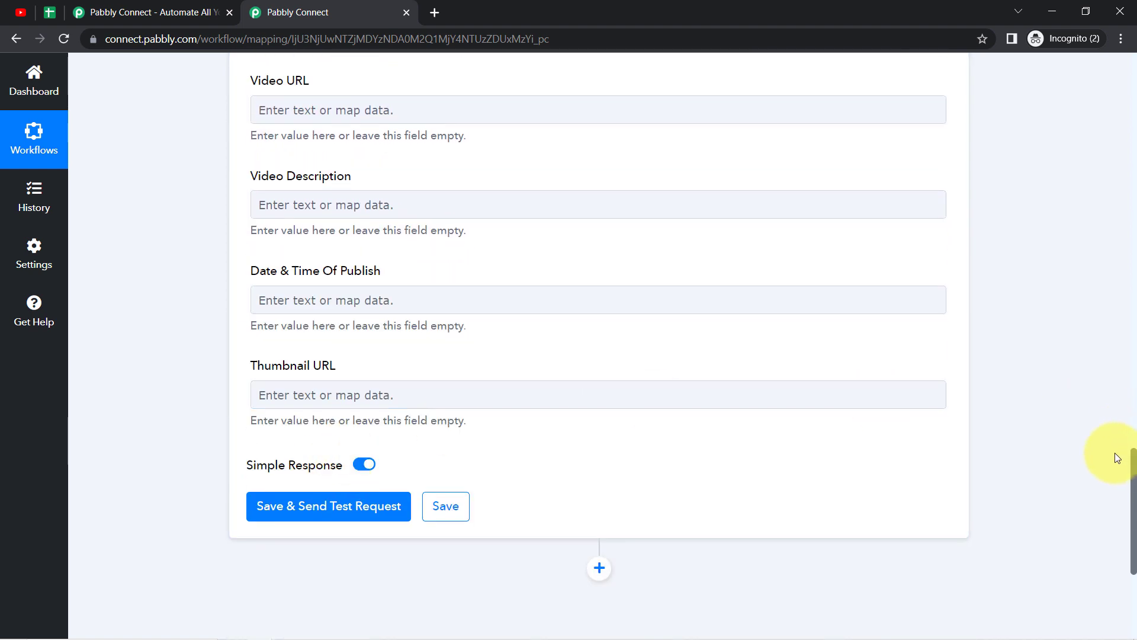
- Map the YouTube trigger's Res1 Id VideoId value to the Google Sheets action's Video ID field
drag(1134, 462, 1100, 210)
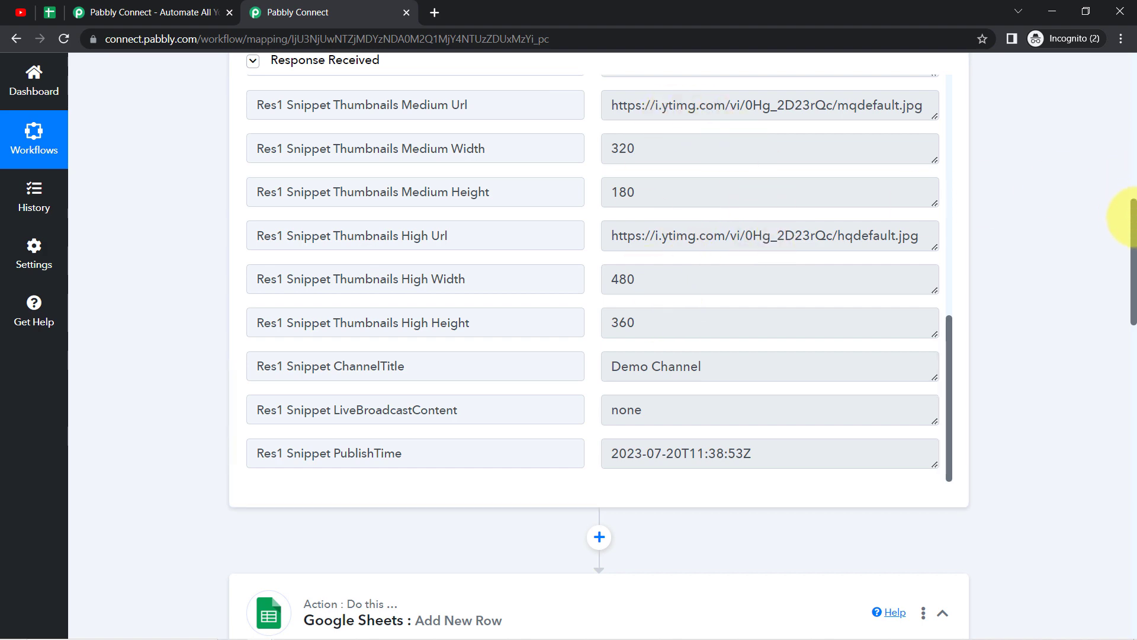
drag(1129, 217, 1108, 379)
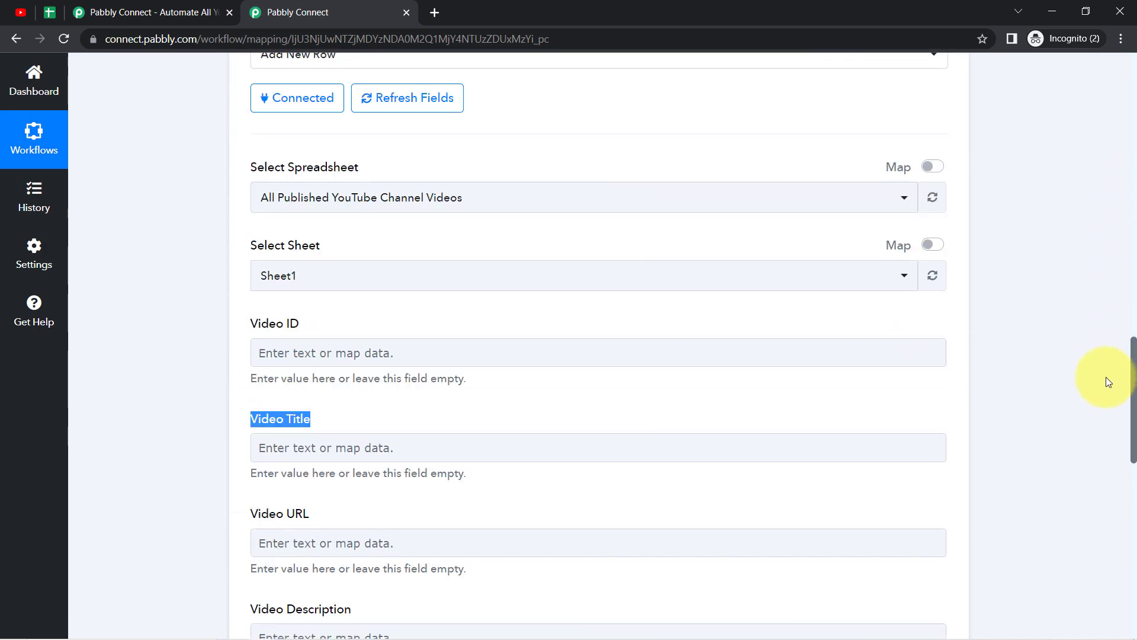
scroll(1099, 400, down, 3)
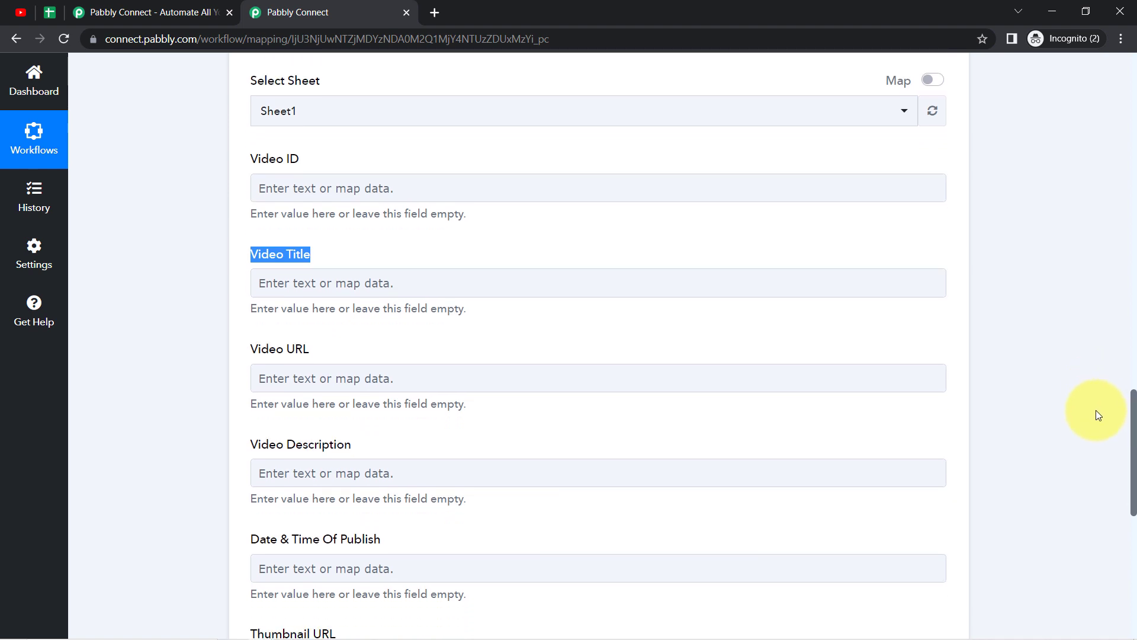
click(267, 186)
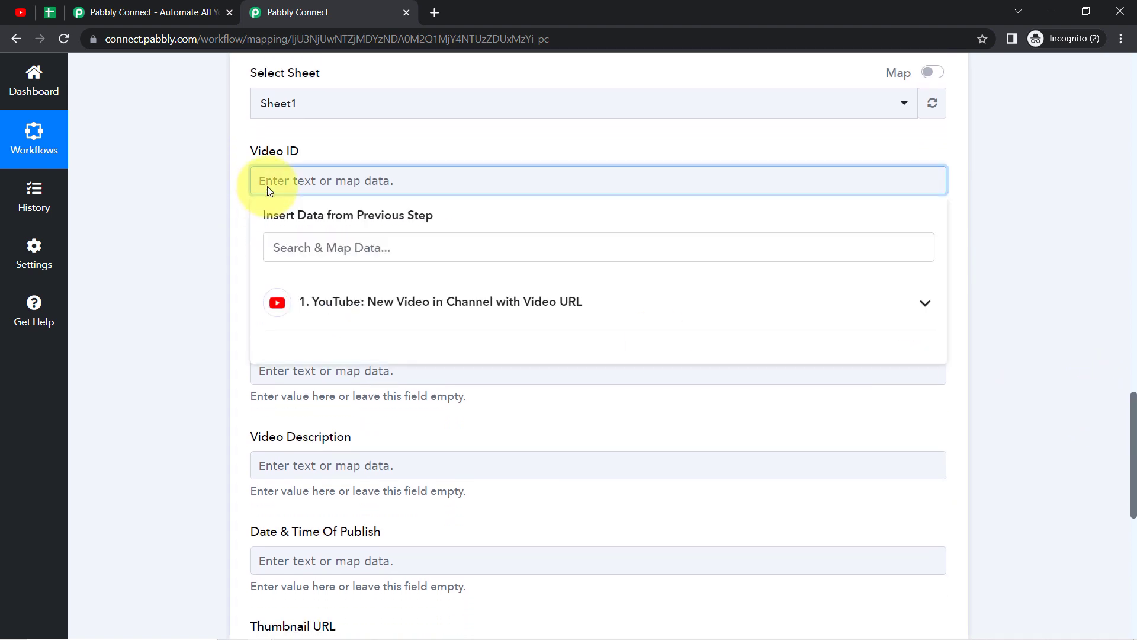
click(319, 305)
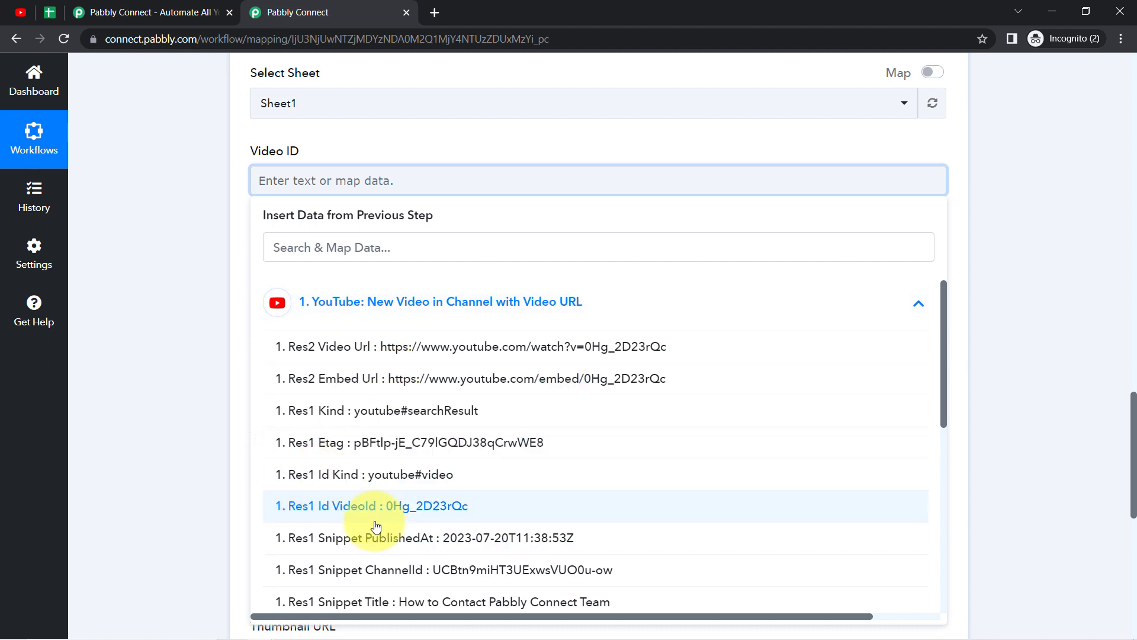
click(331, 508)
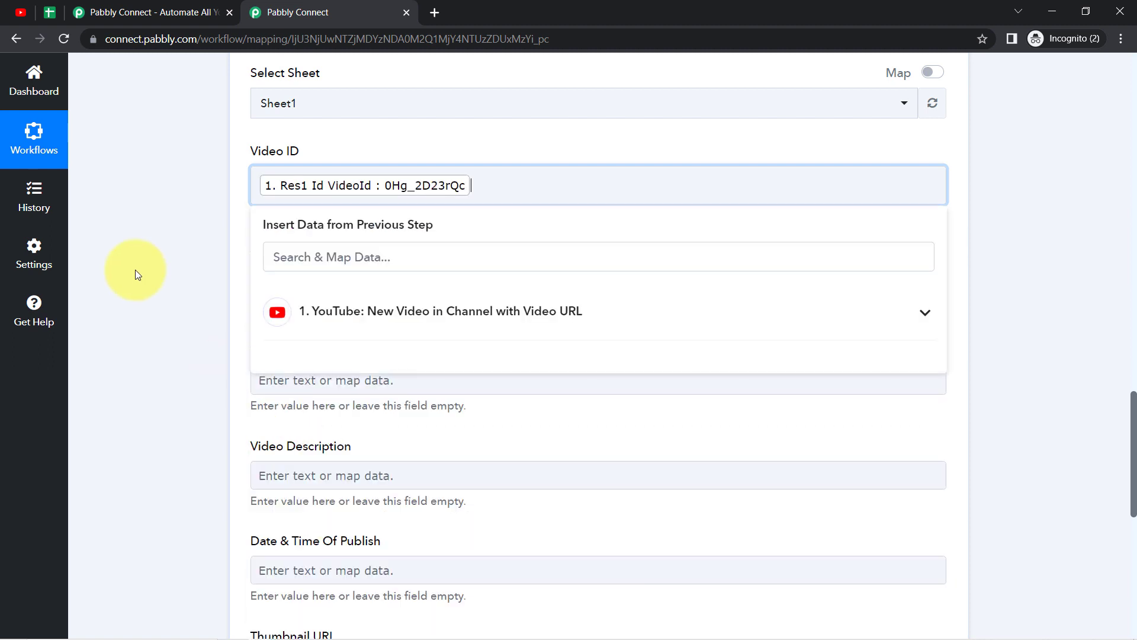
click(165, 272)
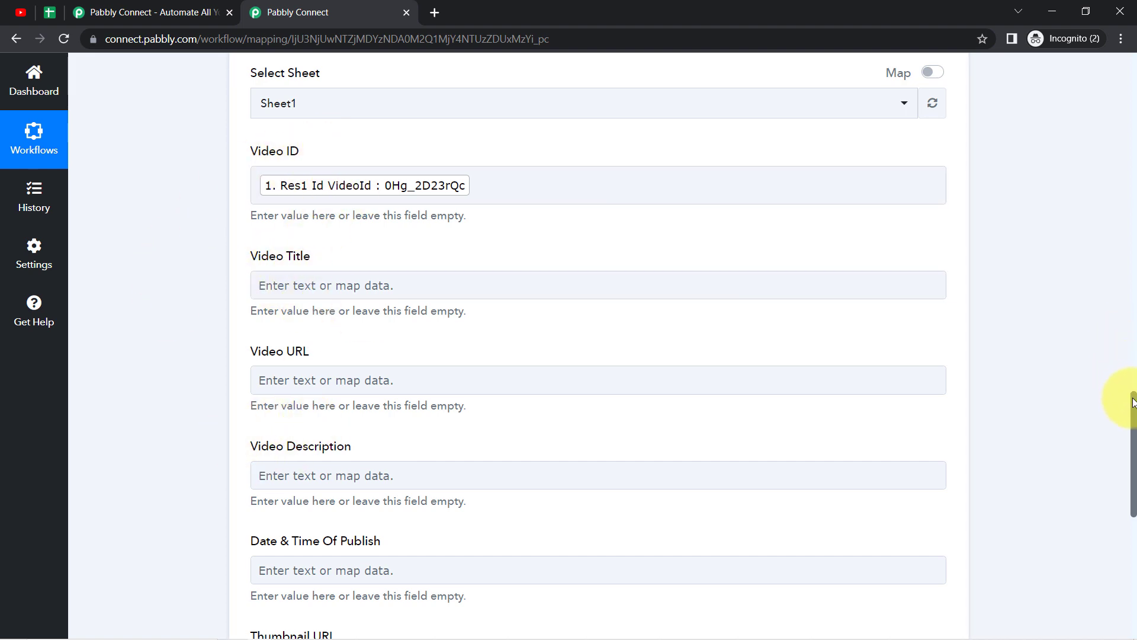
- Map Res1 Snippet Title to the Video Title field and Res2 Video Url to the Video URL field
drag(1134, 405, 1134, 420)
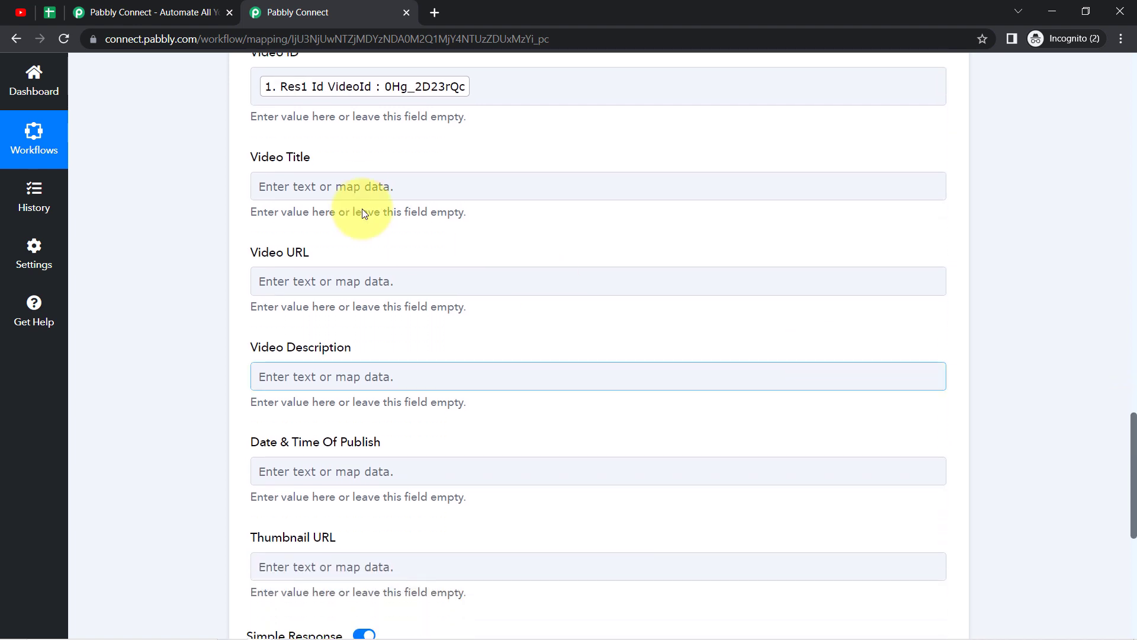
click(340, 187)
click(330, 306)
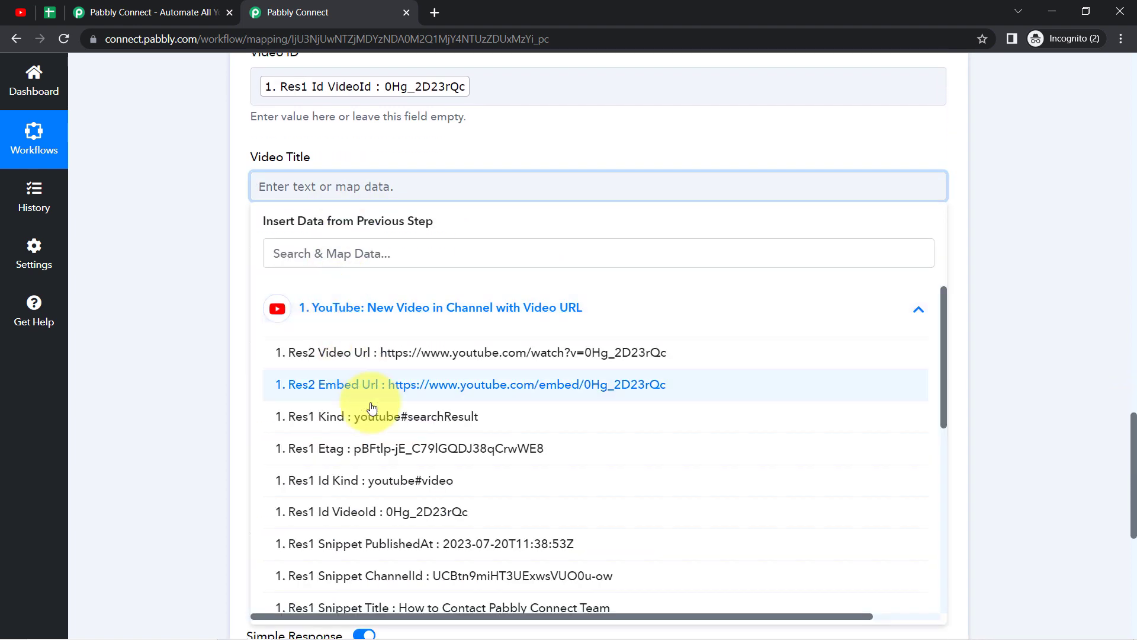
click(374, 607)
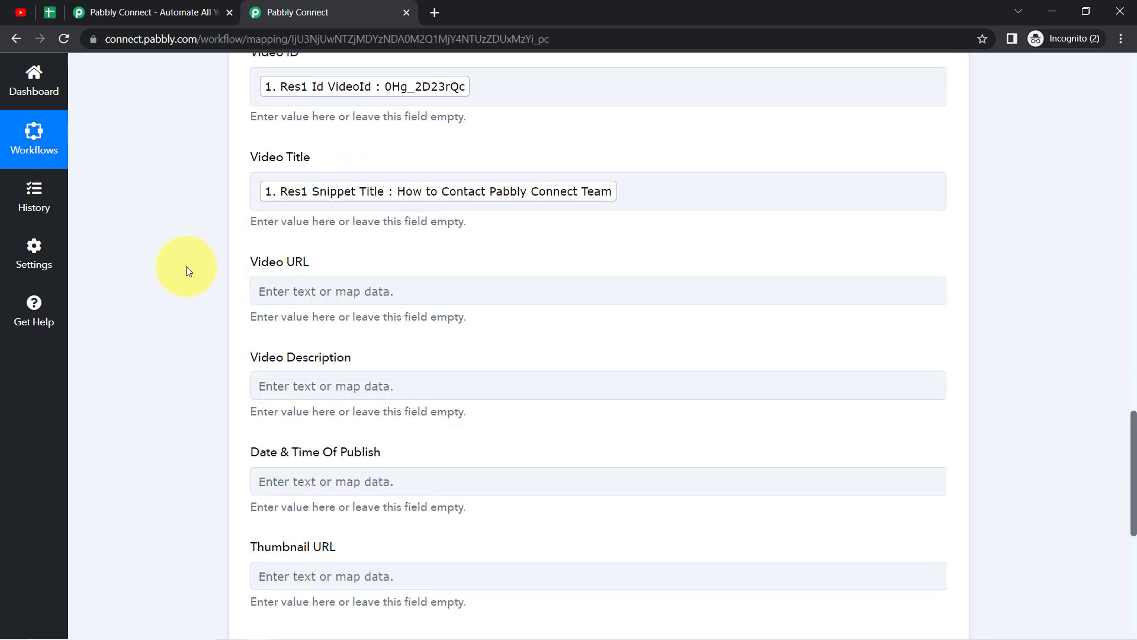
click(381, 302)
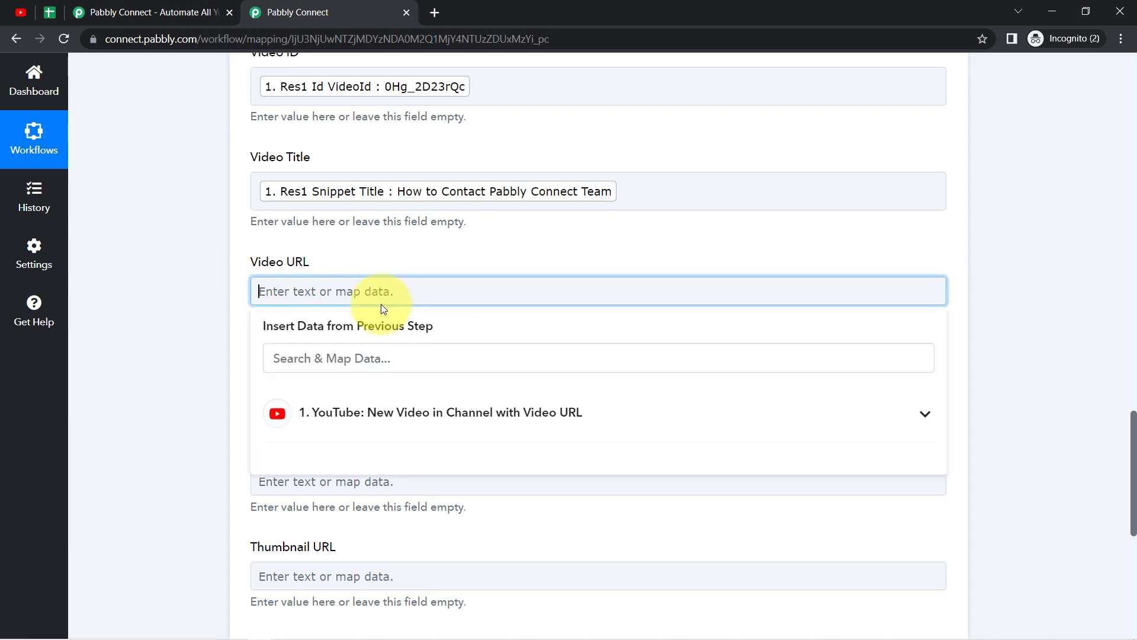
click(327, 428)
click(330, 460)
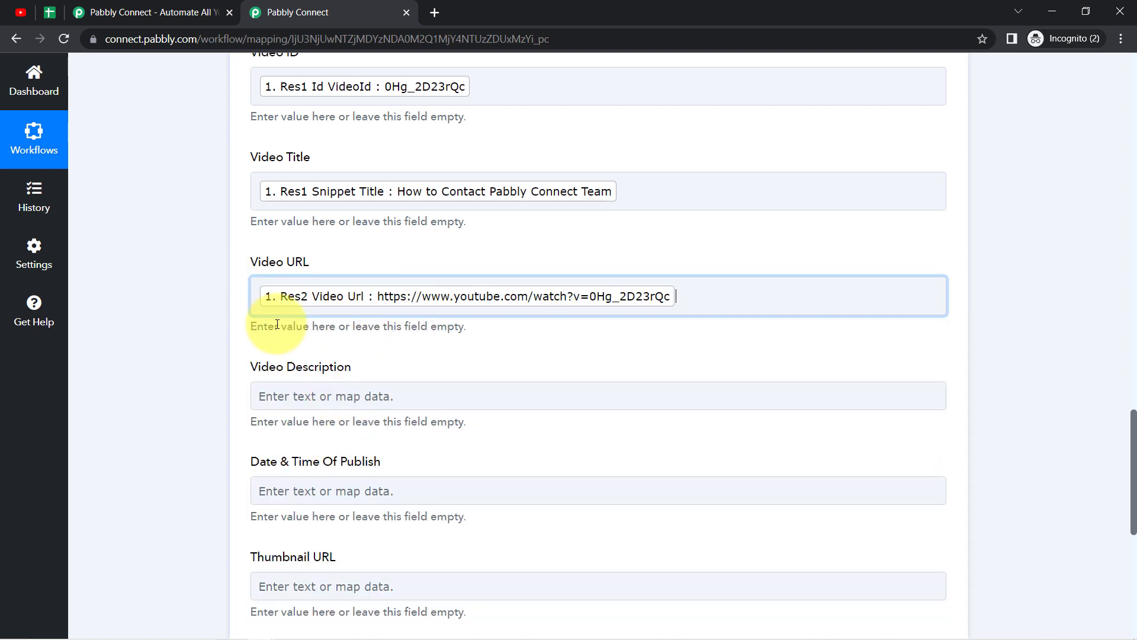
click(212, 281)
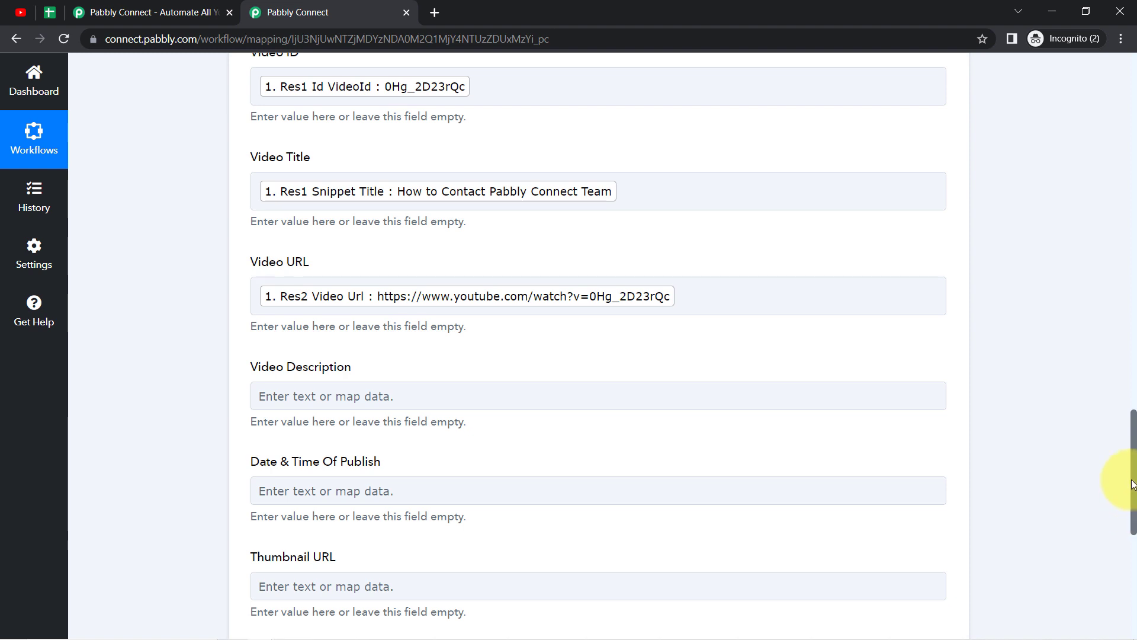
- Search the trigger's data for "des" to find a value for the Video Description field
drag(1135, 432, 1129, 460)
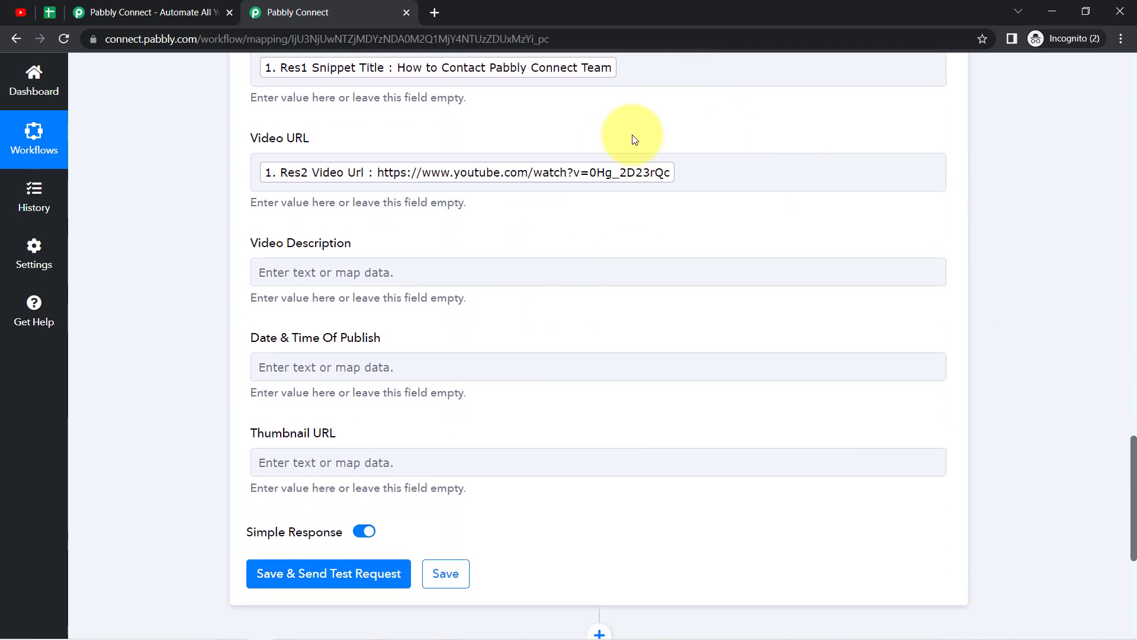
click(303, 271)
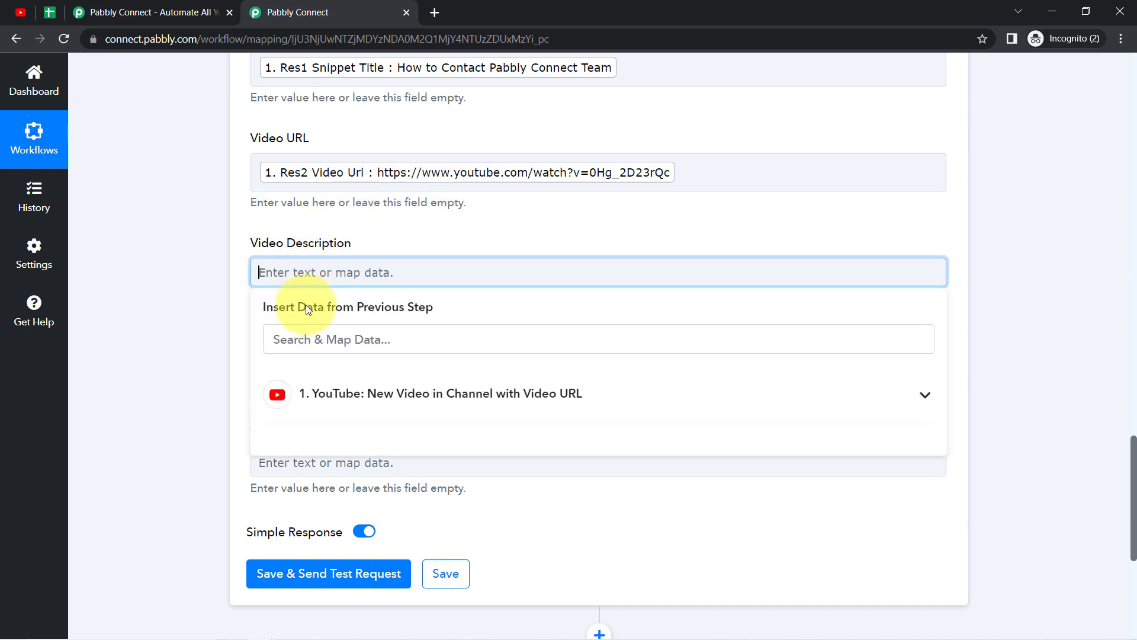
click(296, 333)
text(des)
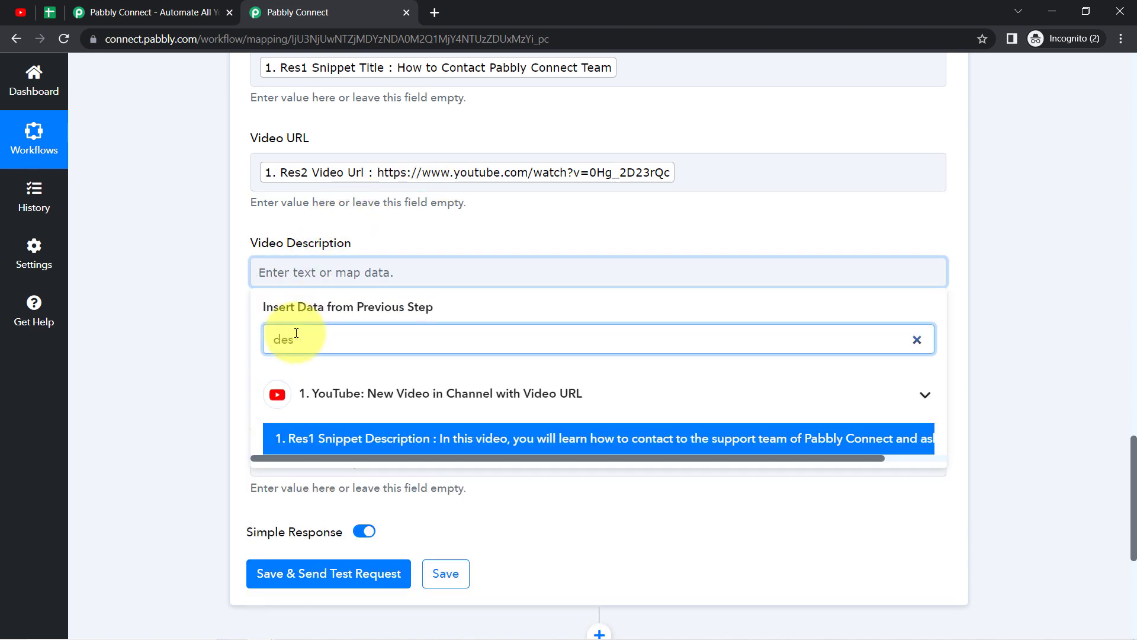
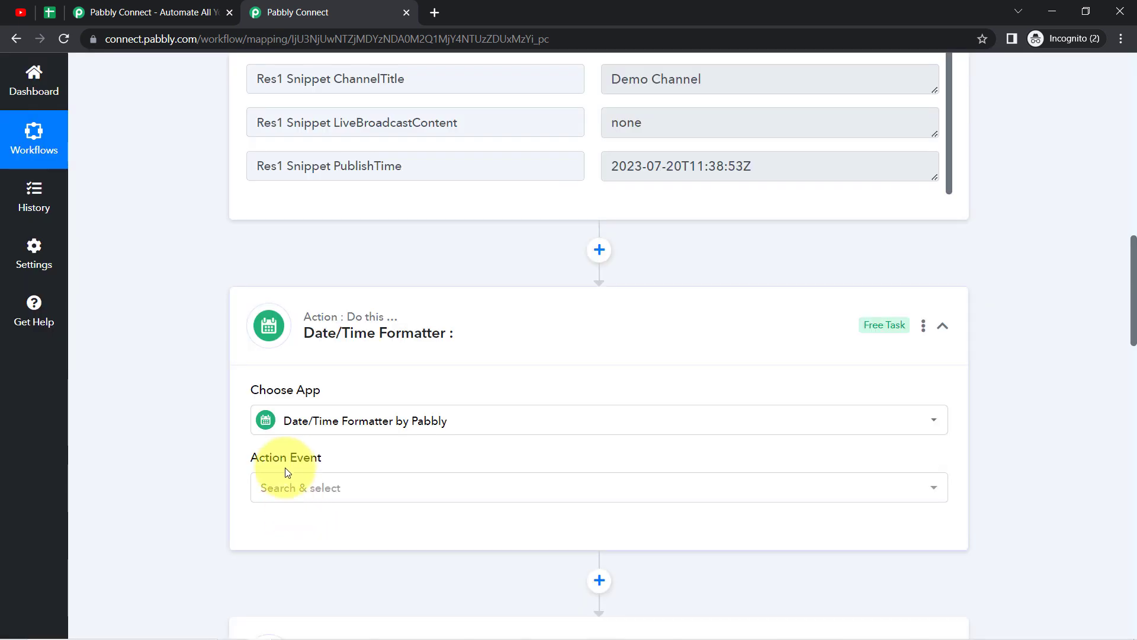
- Choose Format Date with Time Zone as the Date/Time Formatter's action event and connect it
click(271, 486)
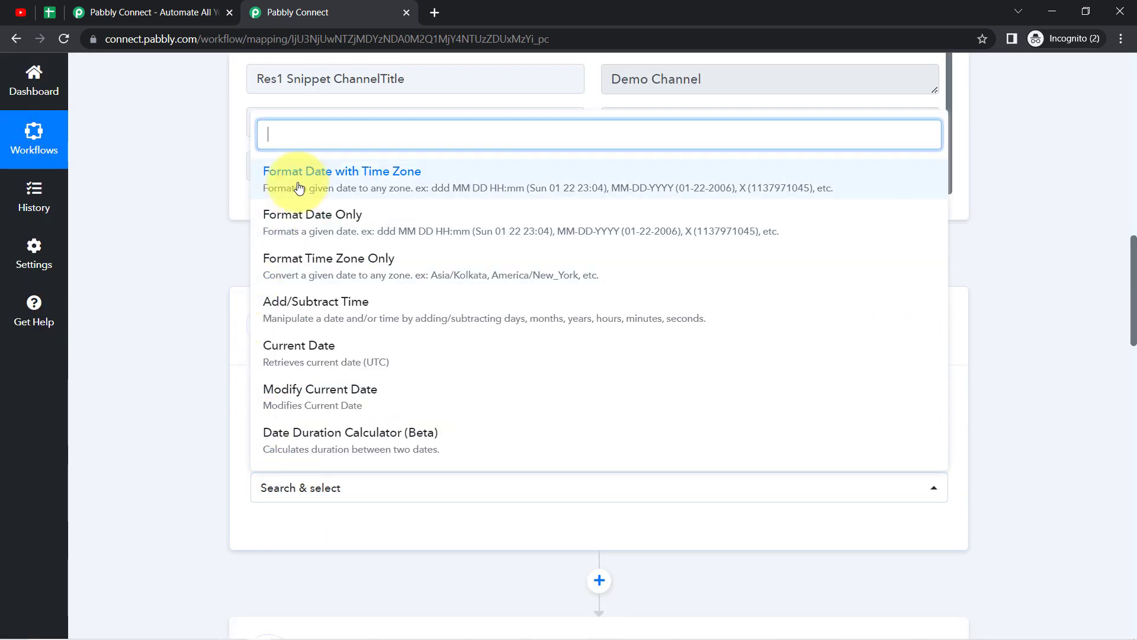
click(387, 190)
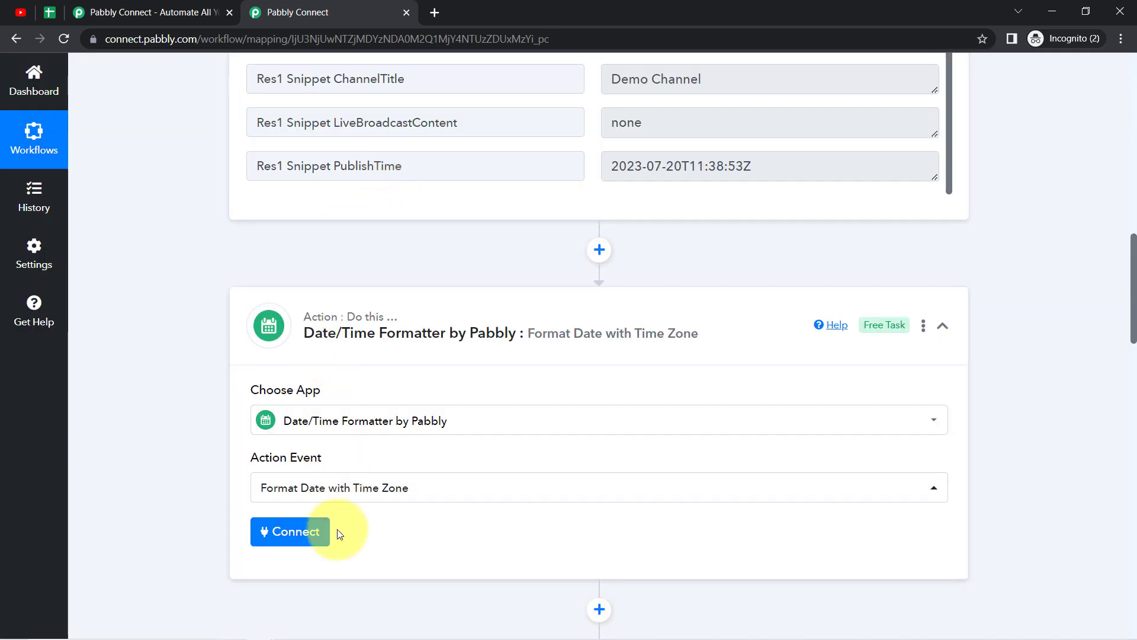
click(273, 535)
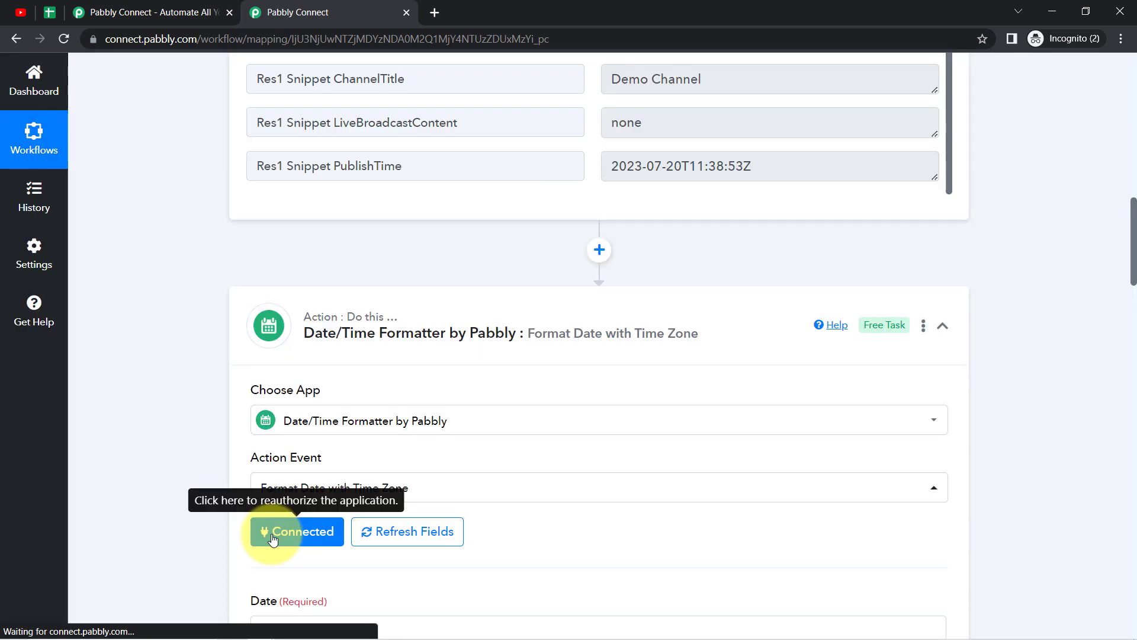
- Find the trigger's publish data with the search "publ" and map Res1 Snippet PublishedAt to the formatter's Date field
drag(1133, 244, 1125, 305)
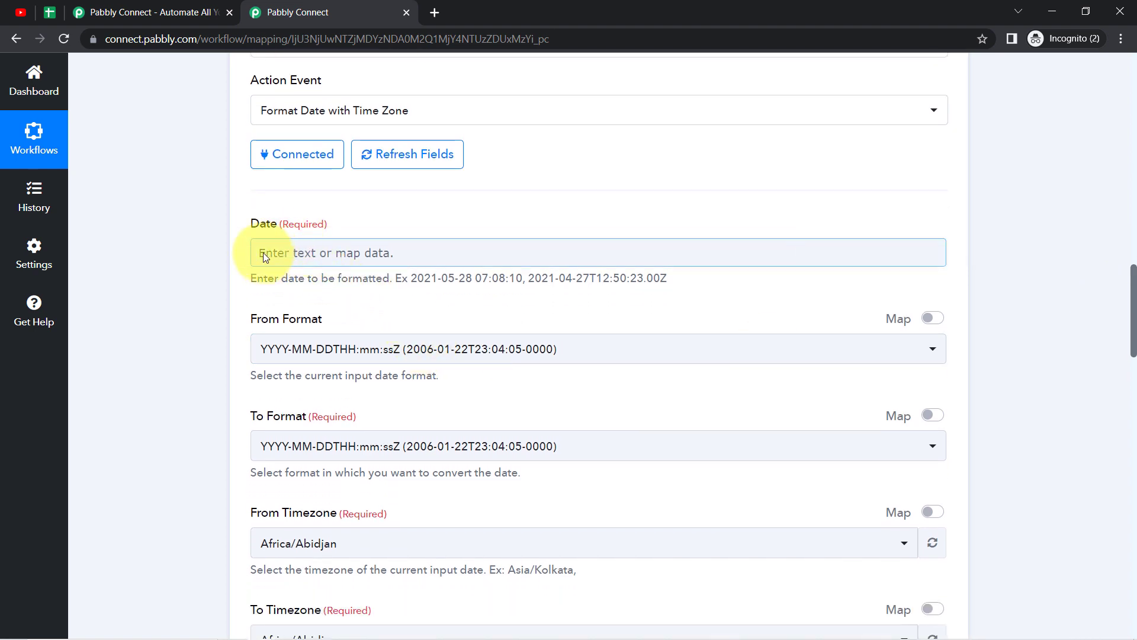
click(290, 255)
click(329, 379)
click(299, 315)
text(start)
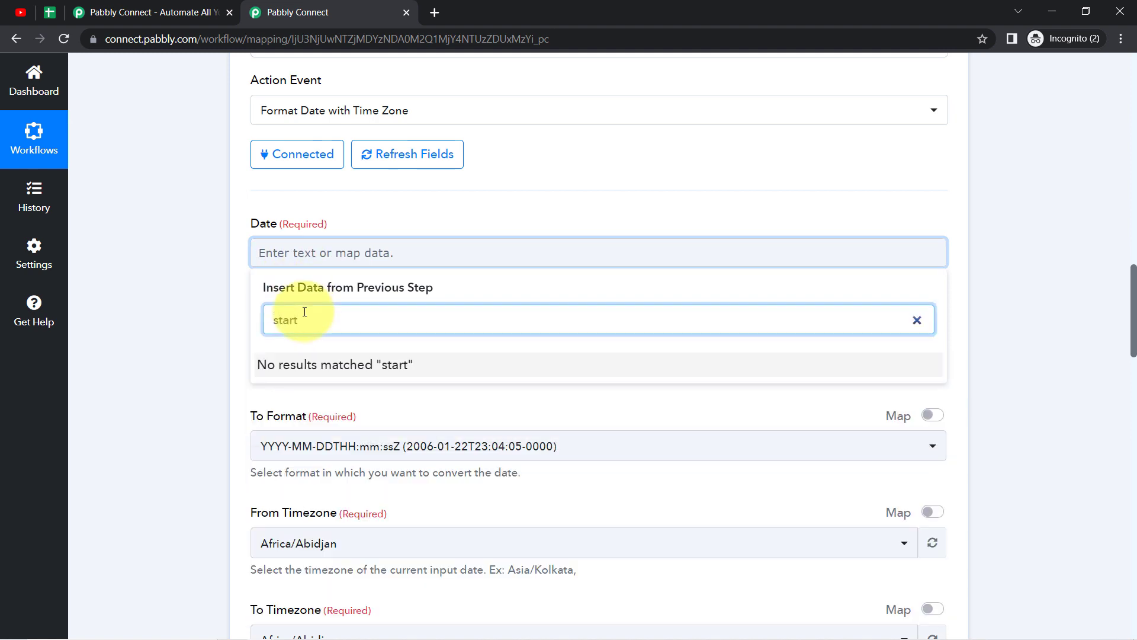
key(BackSpace)
key(BackSpace)
key(BackSpace)
text(publ)
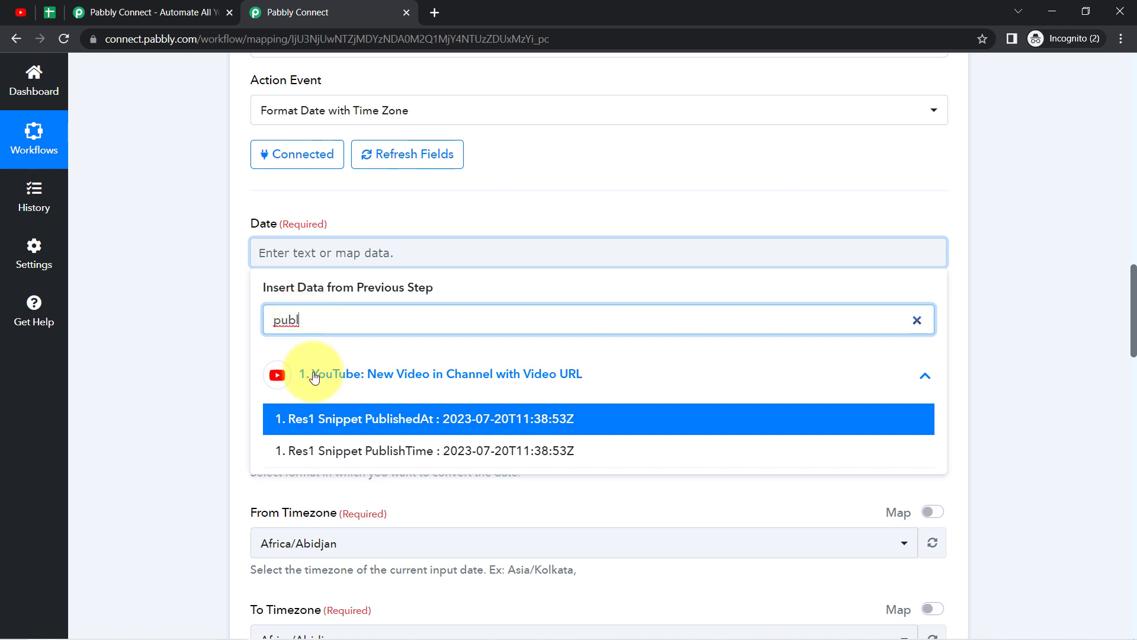
click(498, 427)
click(205, 269)
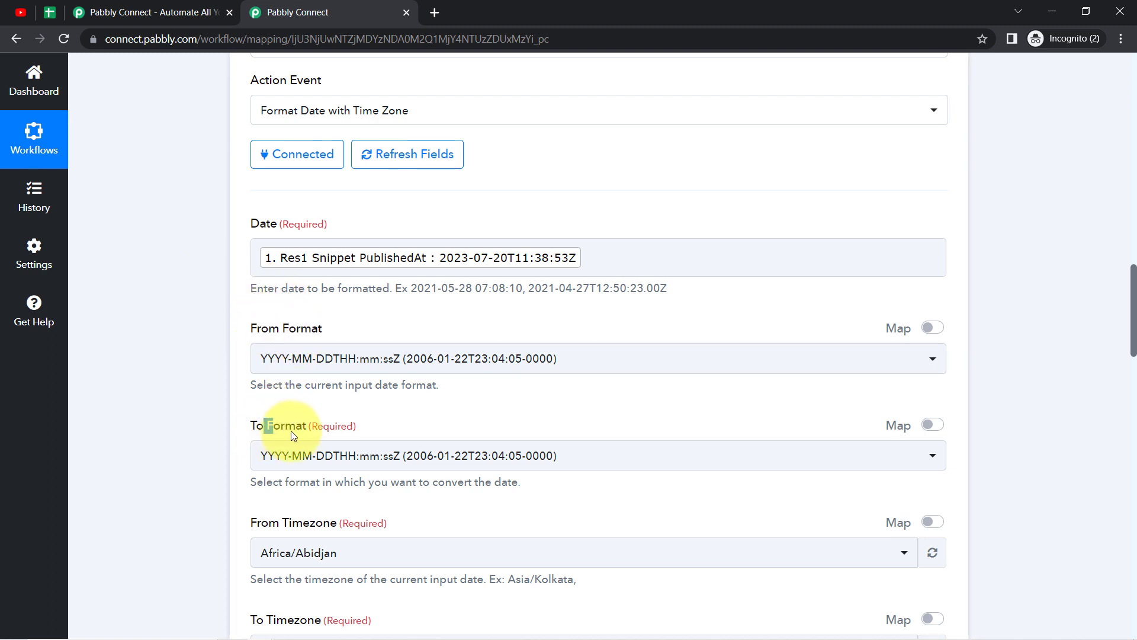
click(458, 263)
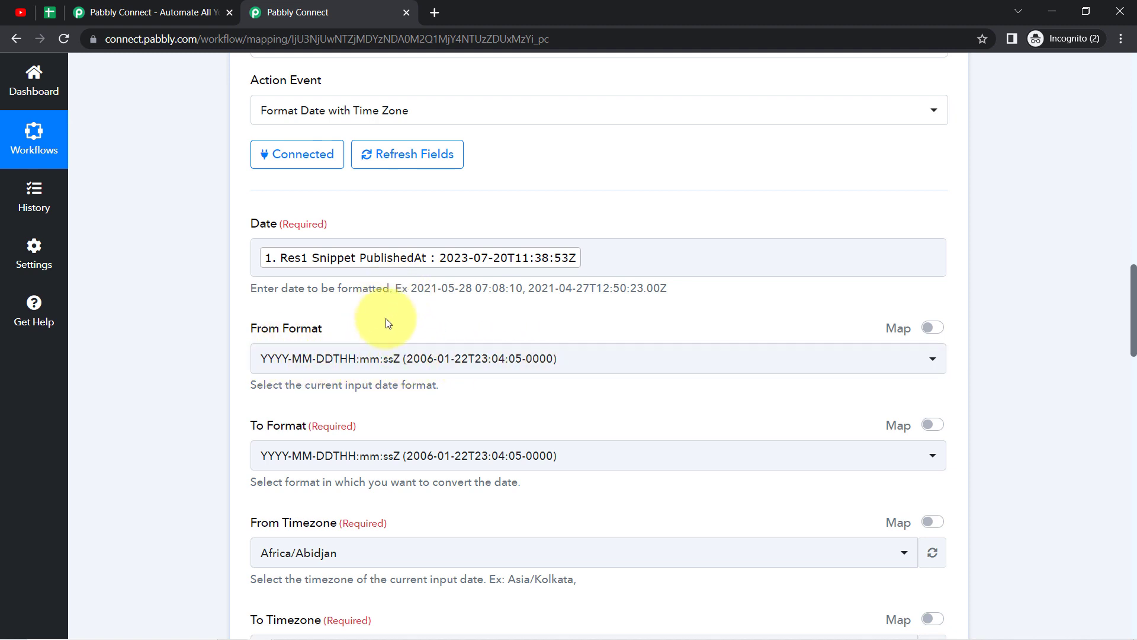
- Set the formatter's To Format to YYYY-MM-DD HH:mm:ss
drag(1129, 303, 1127, 346)
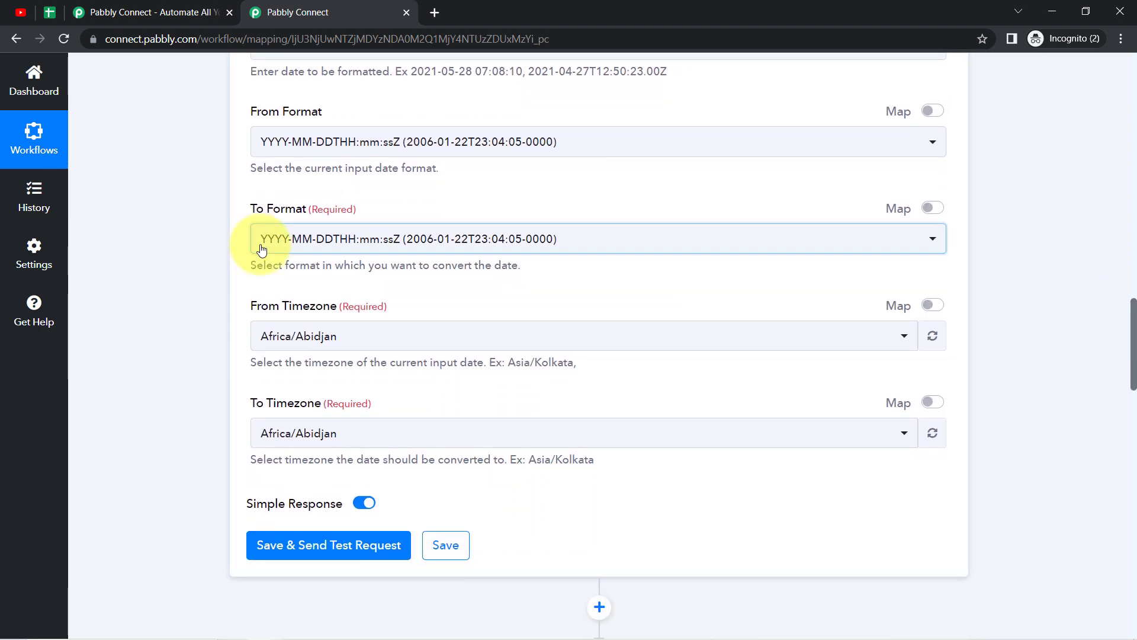
click(262, 248)
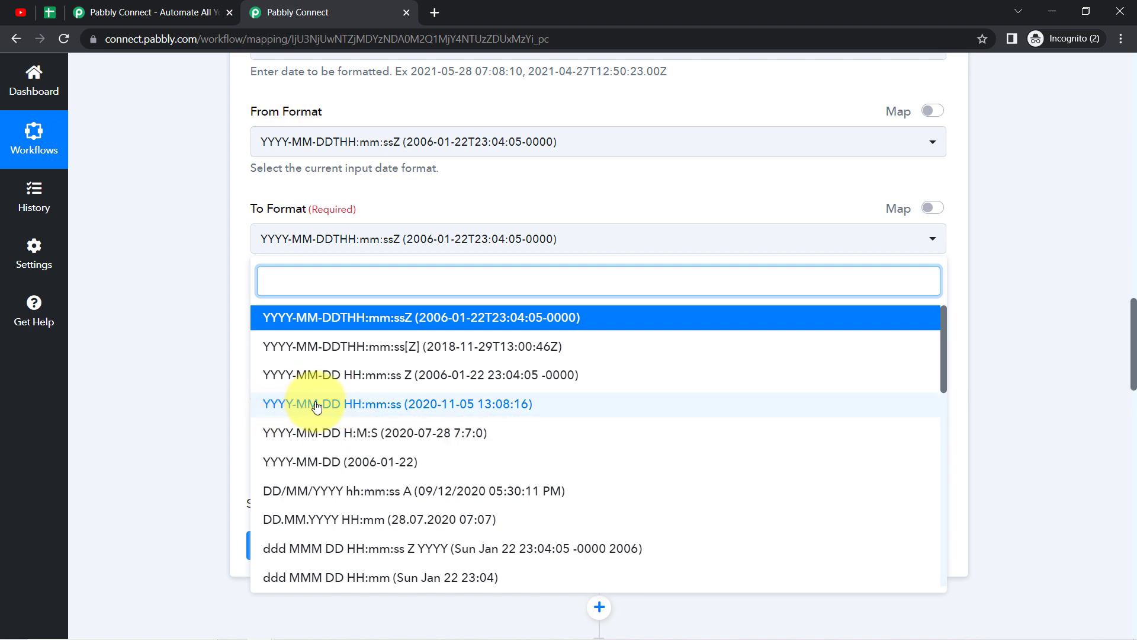
click(358, 406)
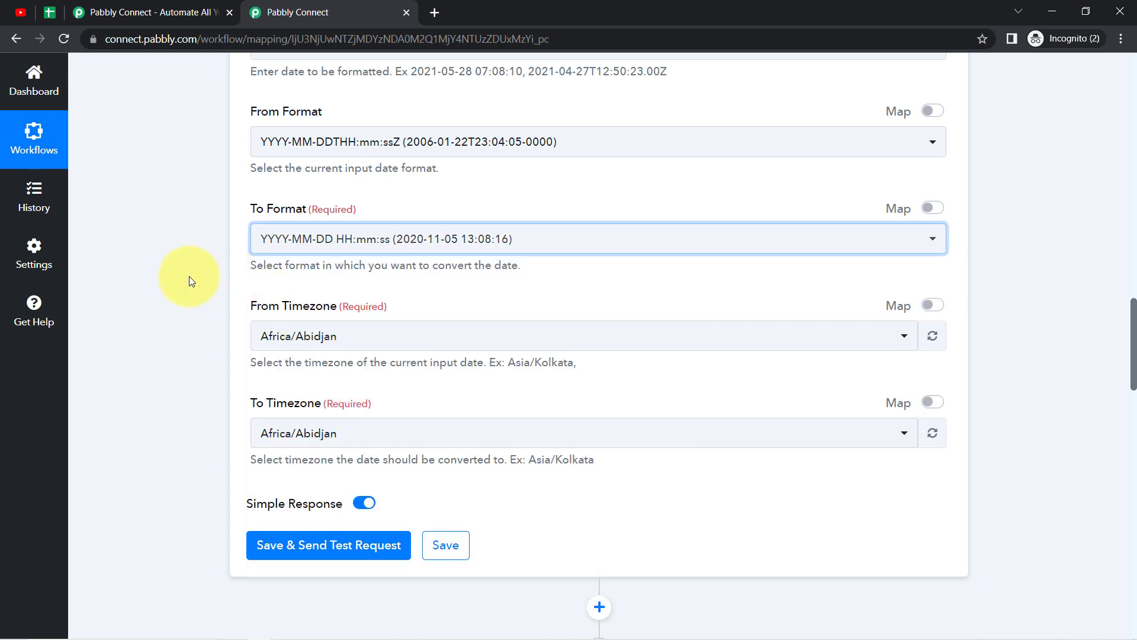
- Set the formatter's From Timezone to Etc/UTC and its To Timezone to Asia/Kolkata
click(271, 340)
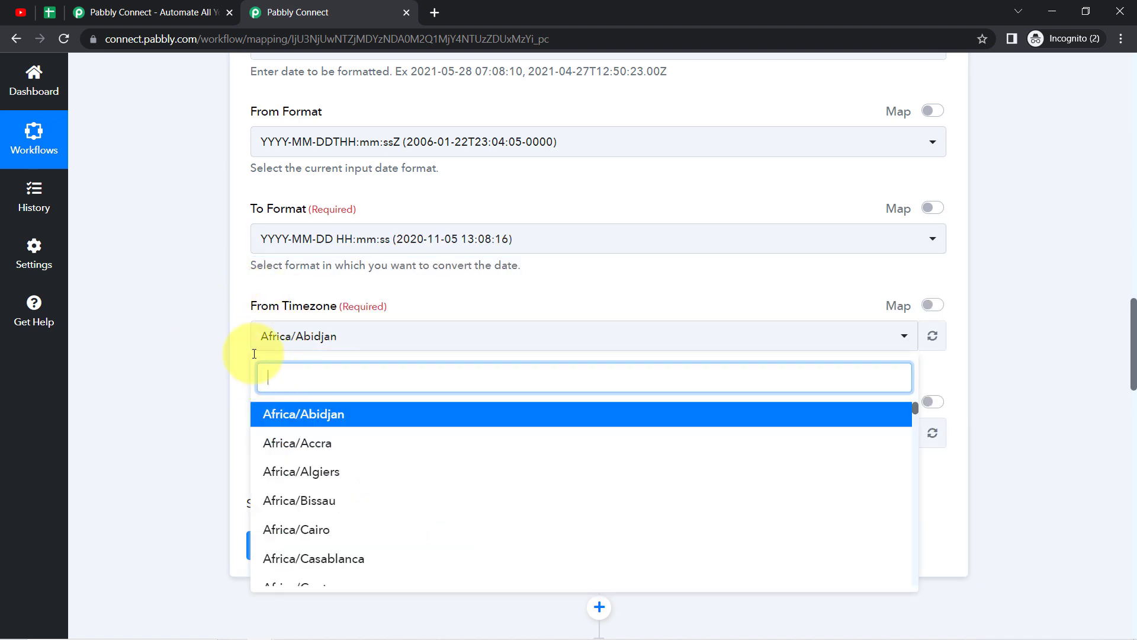
text(utc)
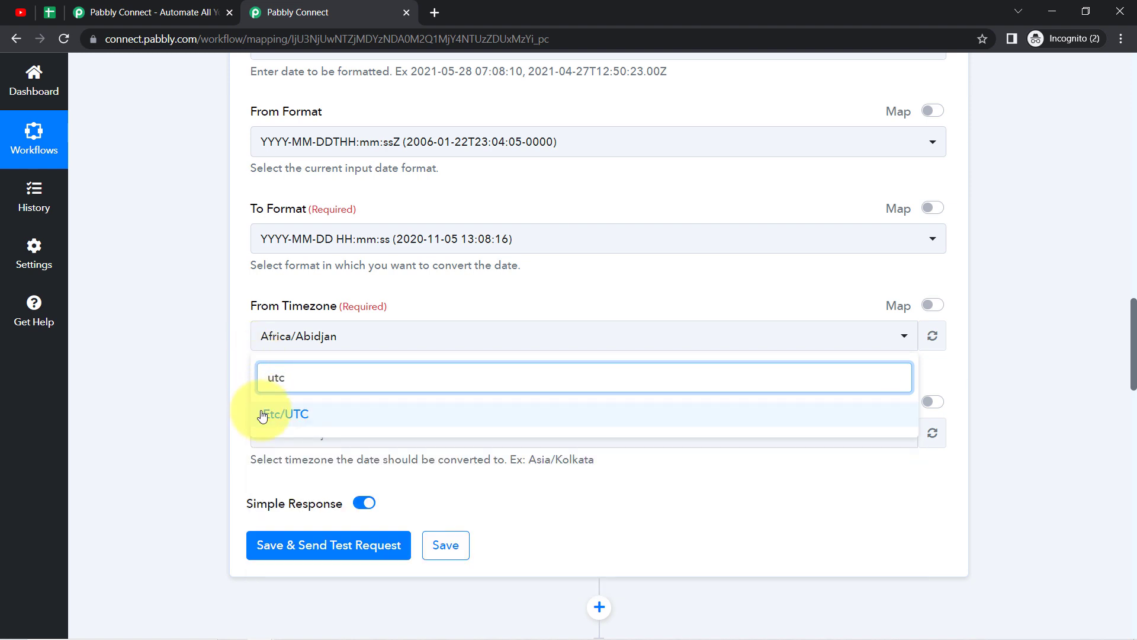
click(256, 413)
click(299, 433)
text(asia/kol)
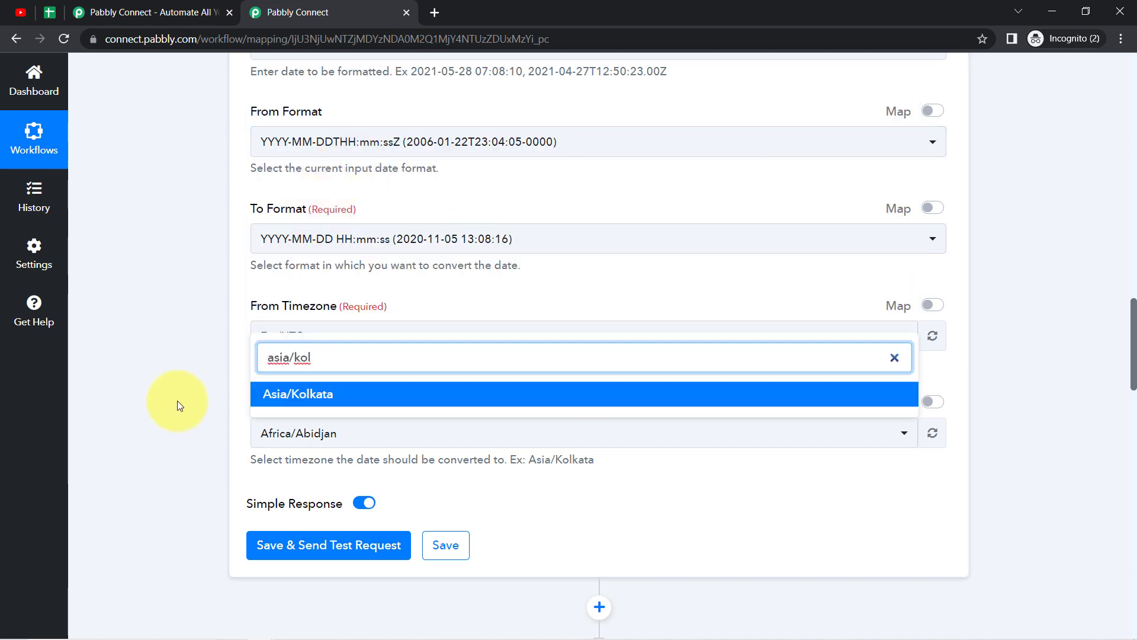
click(268, 394)
- Save the date formatter step with a test request and check the returned date and time against the system clock
scroll(225, 394, down, 3)
scroll(214, 389, down, 3)
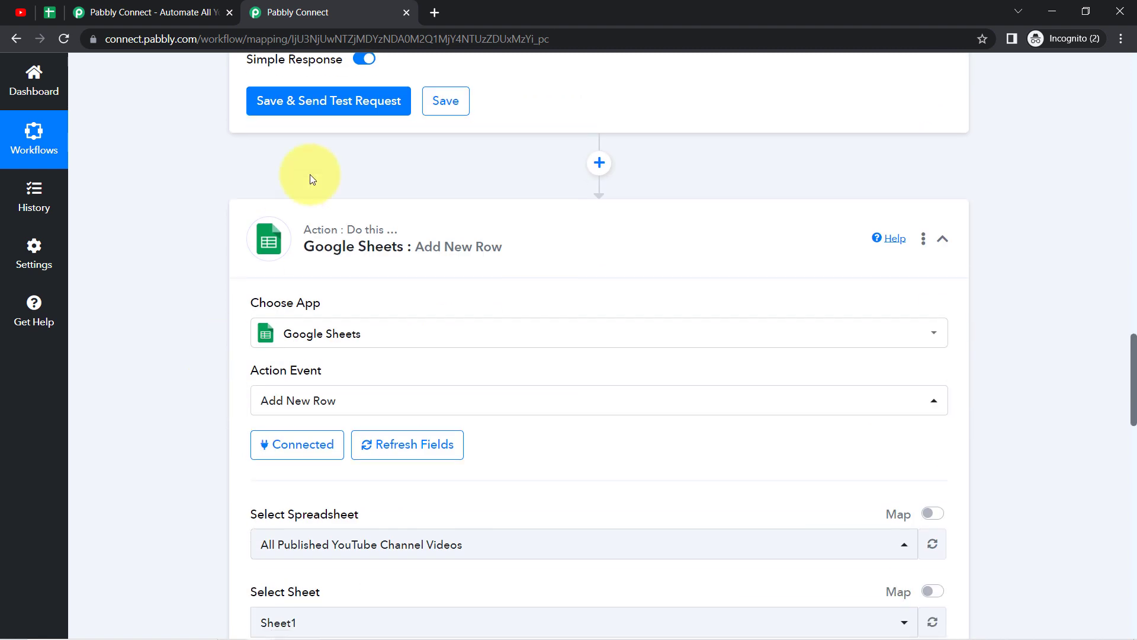
click(328, 100)
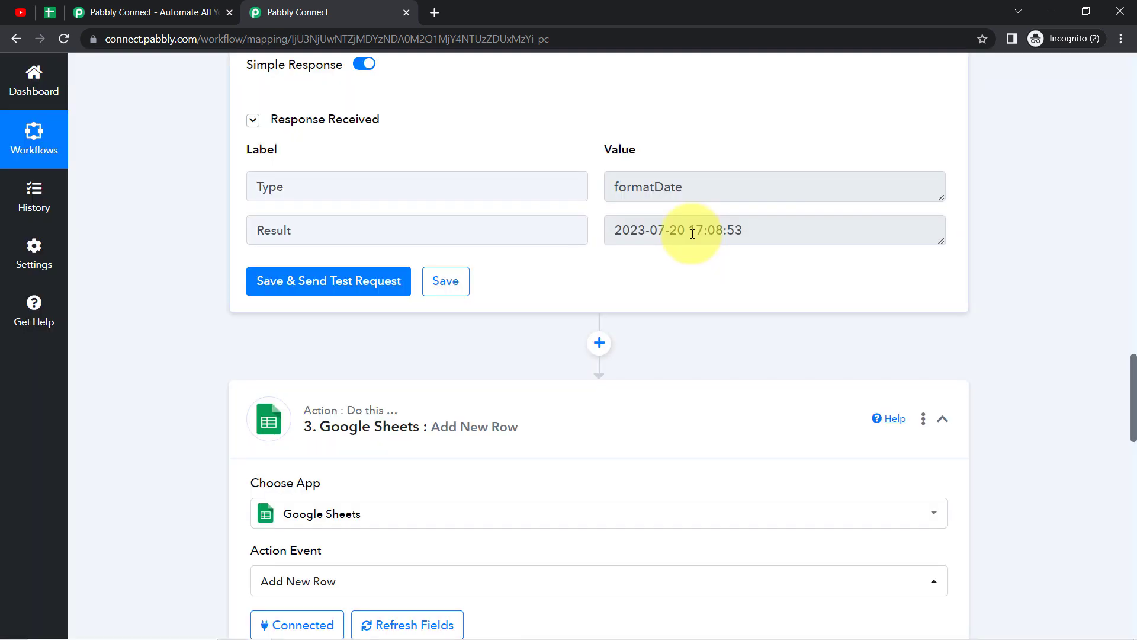
click(676, 232)
drag(710, 232, 762, 228)
mouse_move(1077, 631)
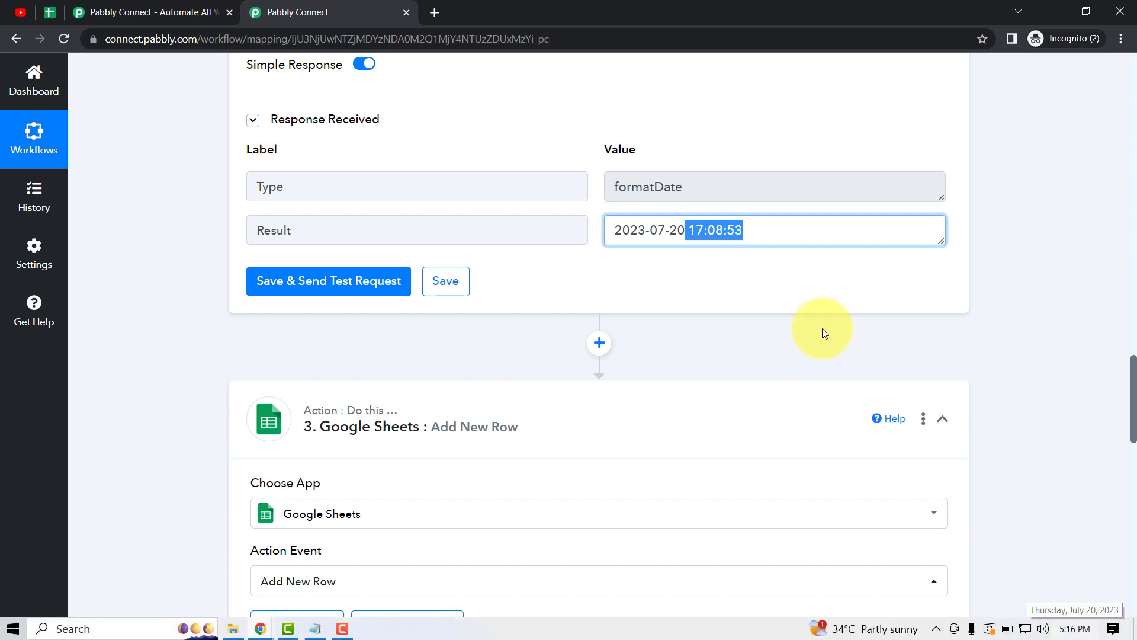
click(764, 263)
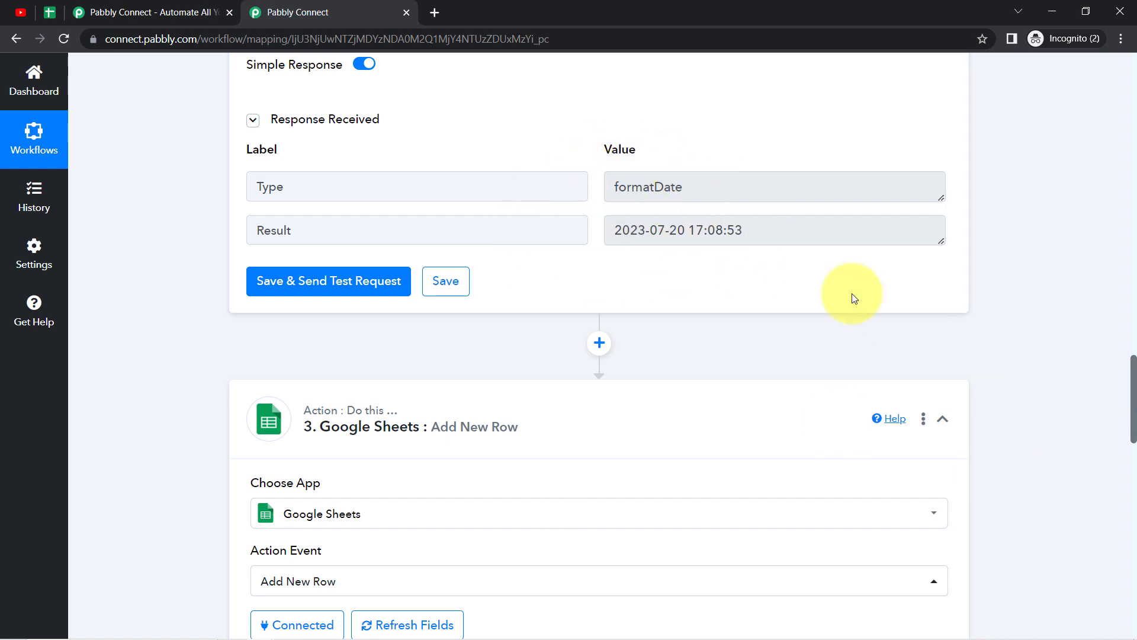
- Save the Google Sheets action step and reload the workflow page
drag(715, 231, 521, 251)
drag(1134, 393, 1059, 548)
click(449, 508)
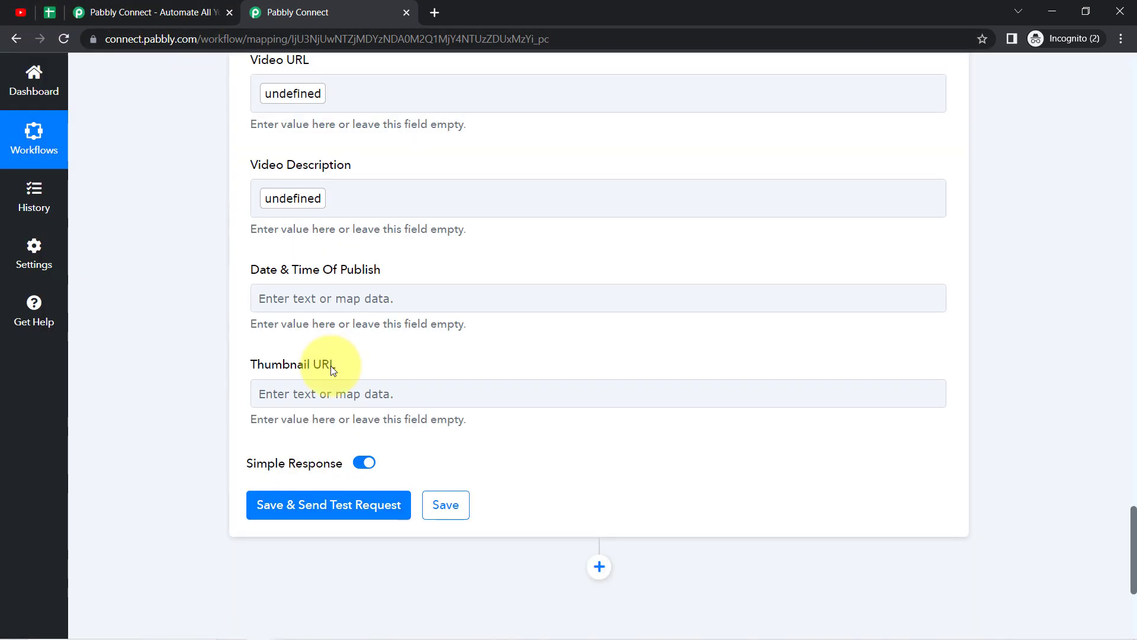
click(66, 44)
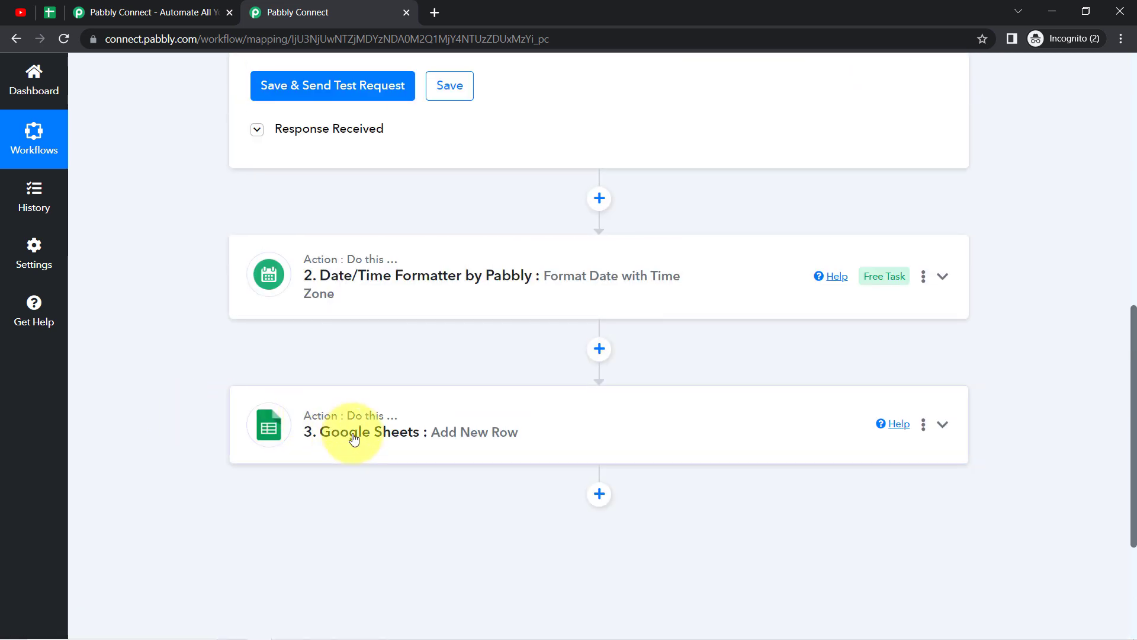
- Map the date formatter's Result to the Date & Time Of Publish field of the Google Sheets step
click(343, 432)
drag(1132, 305, 1097, 461)
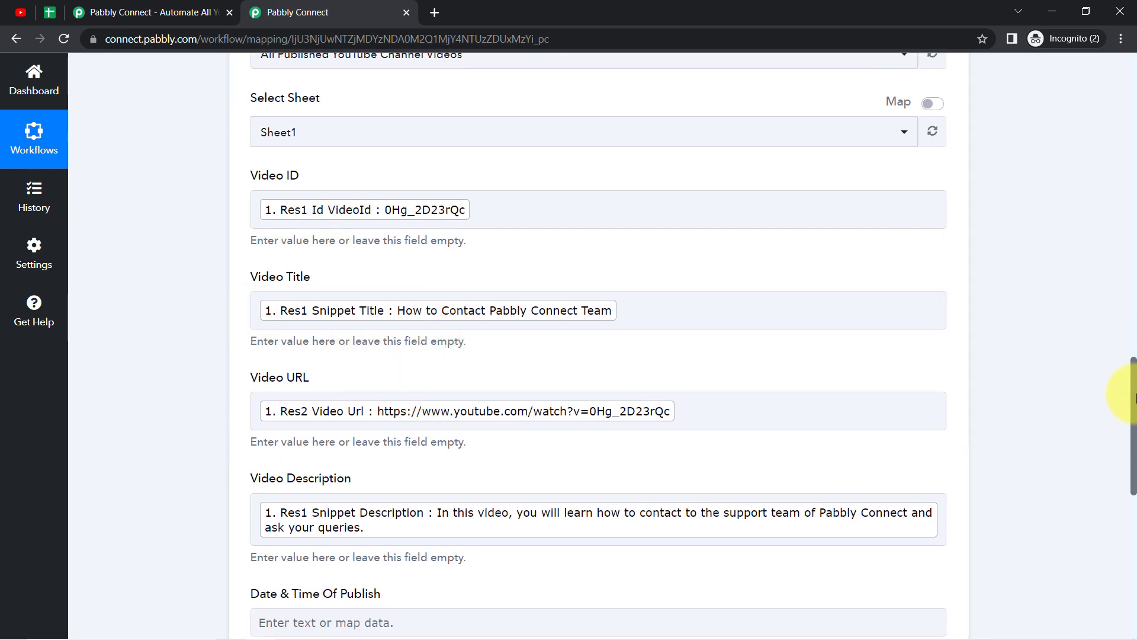
drag(1135, 392, 1029, 482)
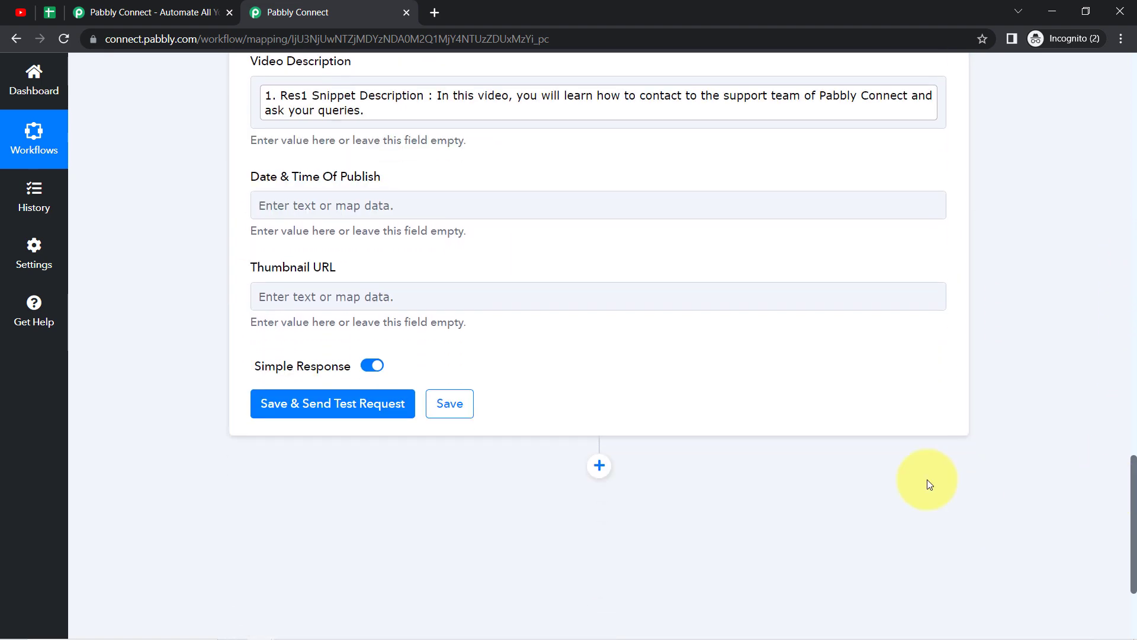
click(271, 201)
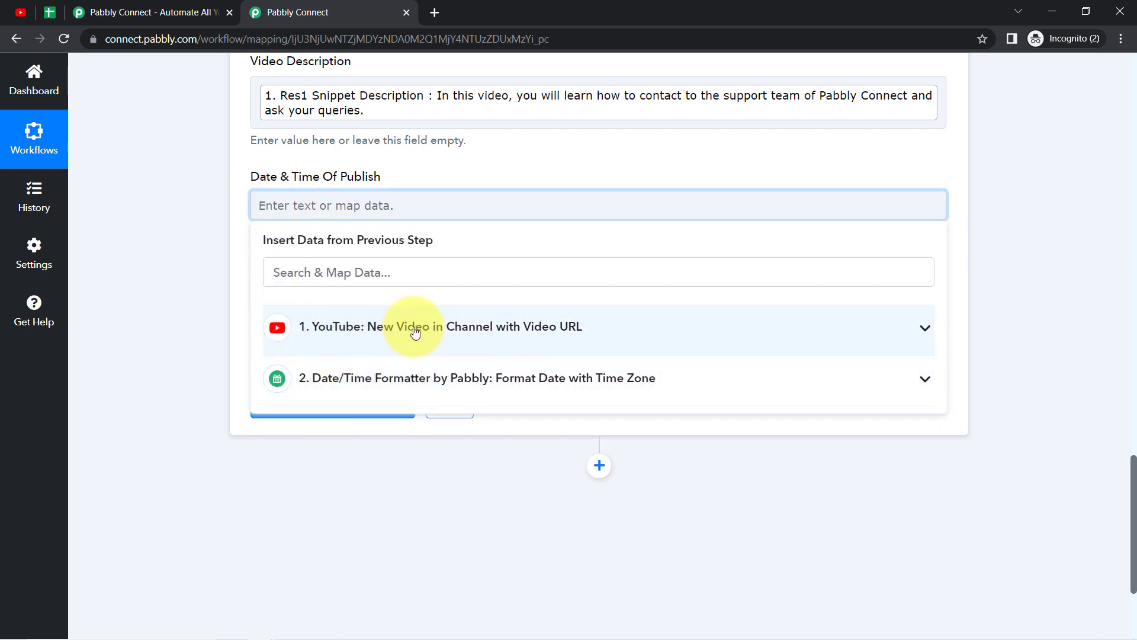
click(352, 380)
click(400, 454)
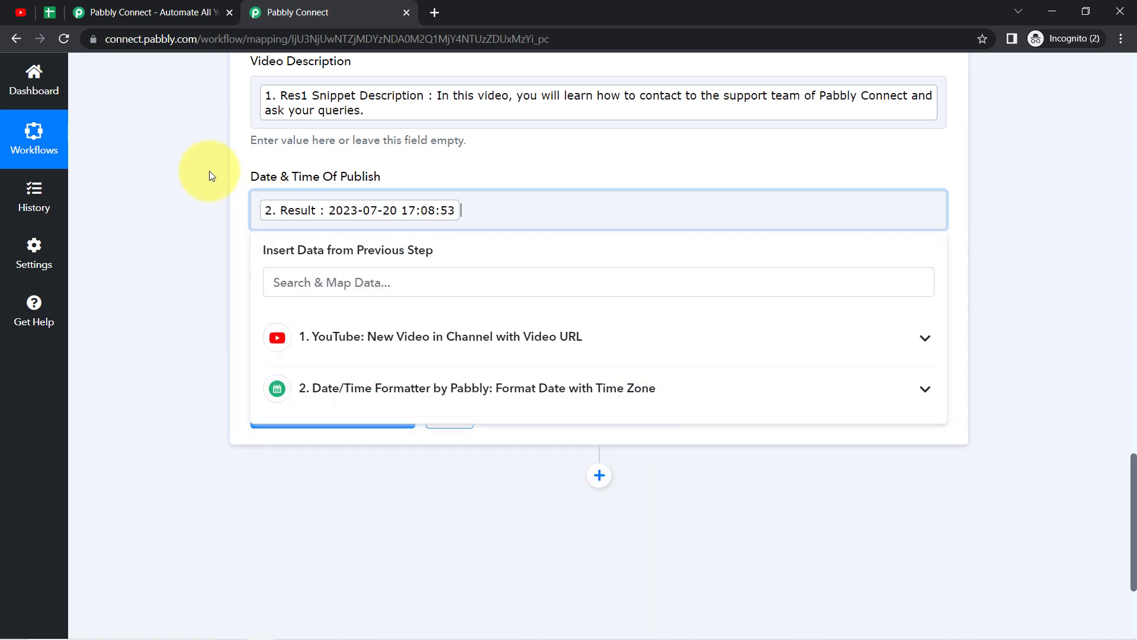
click(193, 167)
- Find the thumbnail data with the search "thumb" and map Res1 Snippet Thumbnails Medium Url to the Thumbnail URL field
click(306, 315)
click(267, 374)
text(thumb)
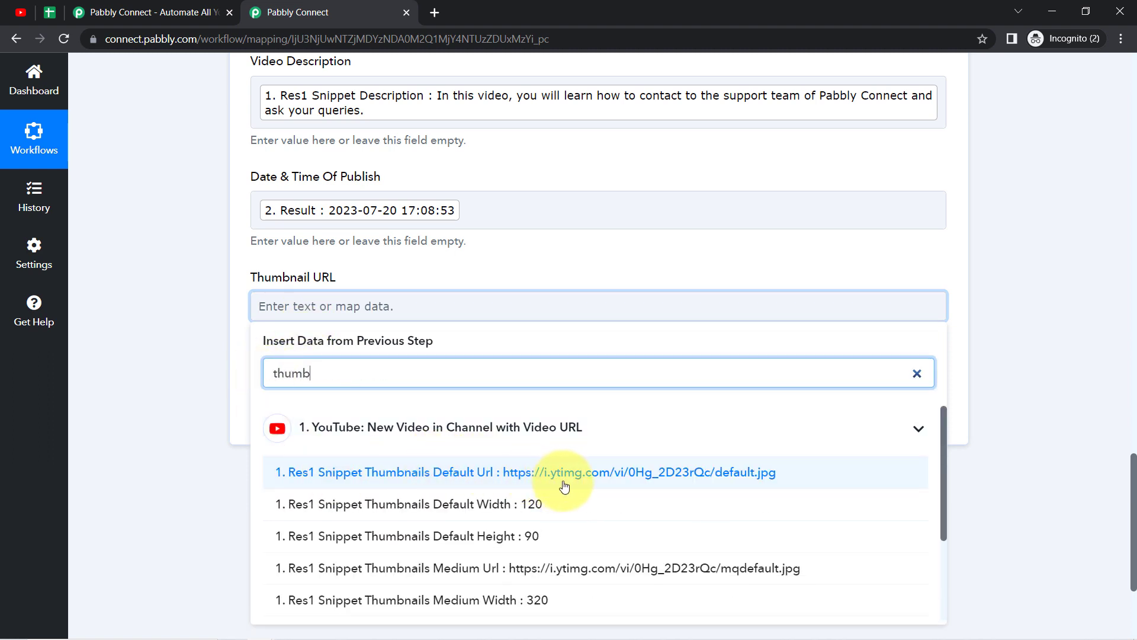
click(548, 570)
click(218, 353)
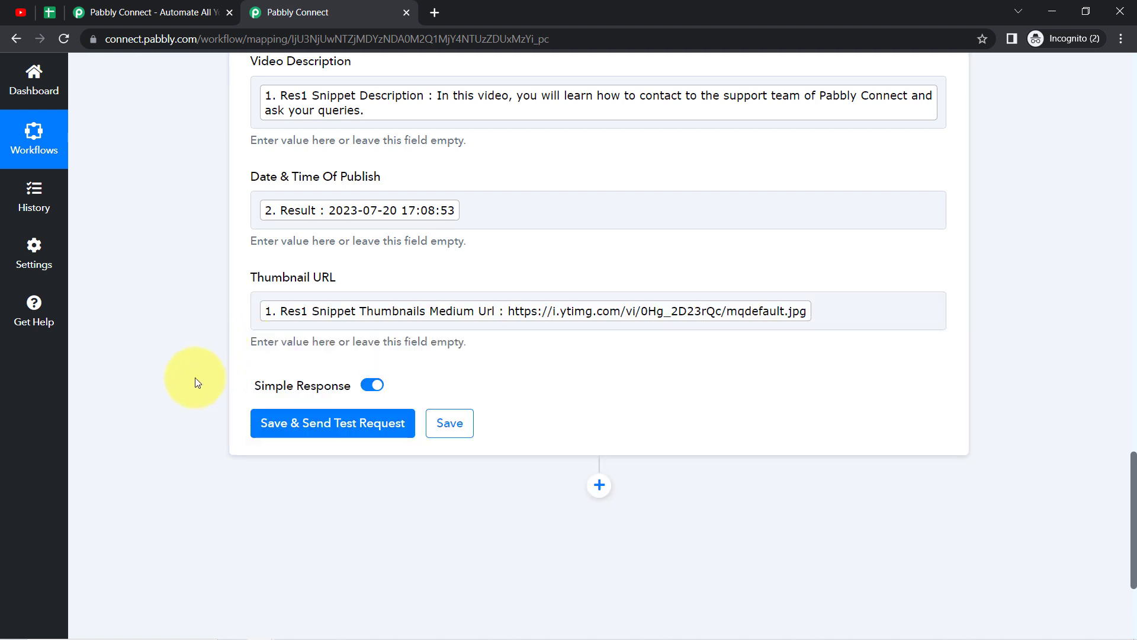
- Save the Google Sheets step and send its test request
click(288, 426)
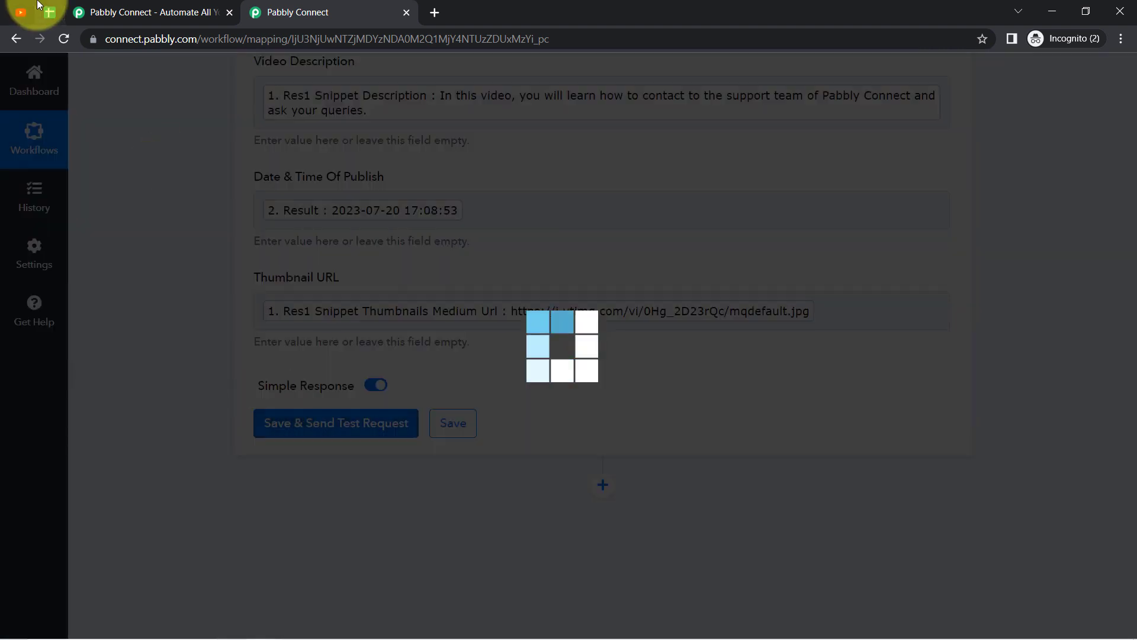
click(50, 12)
click(284, 5)
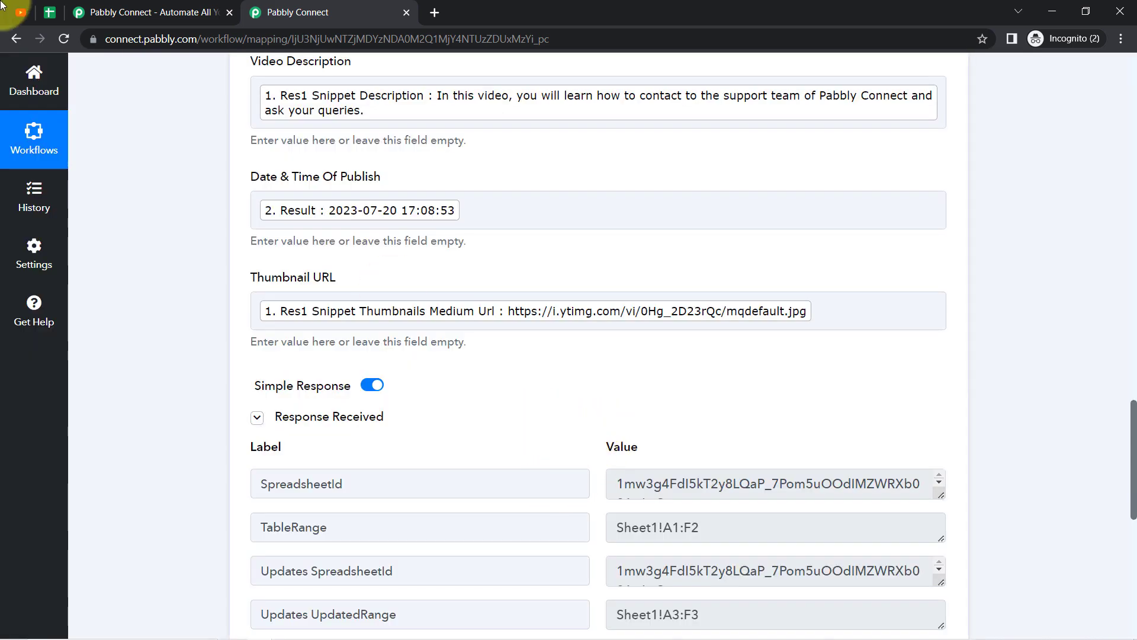
- Switch to the All Published YouTube Channel Videos spreadsheet and check each cell of row 3 against the mapped video details
click(46, 16)
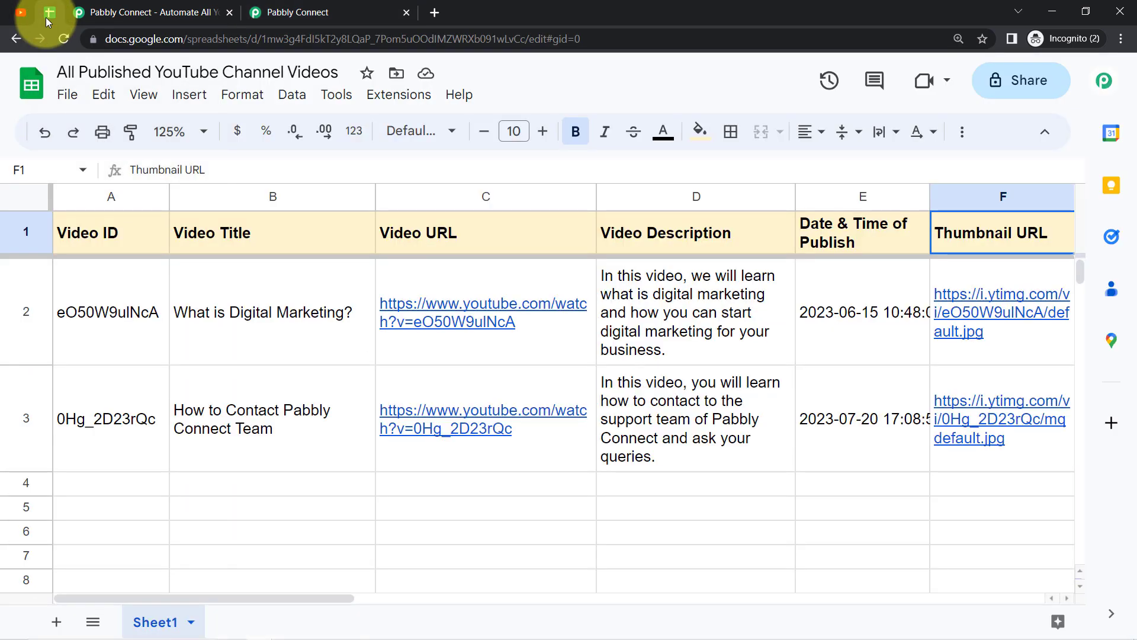
click(152, 398)
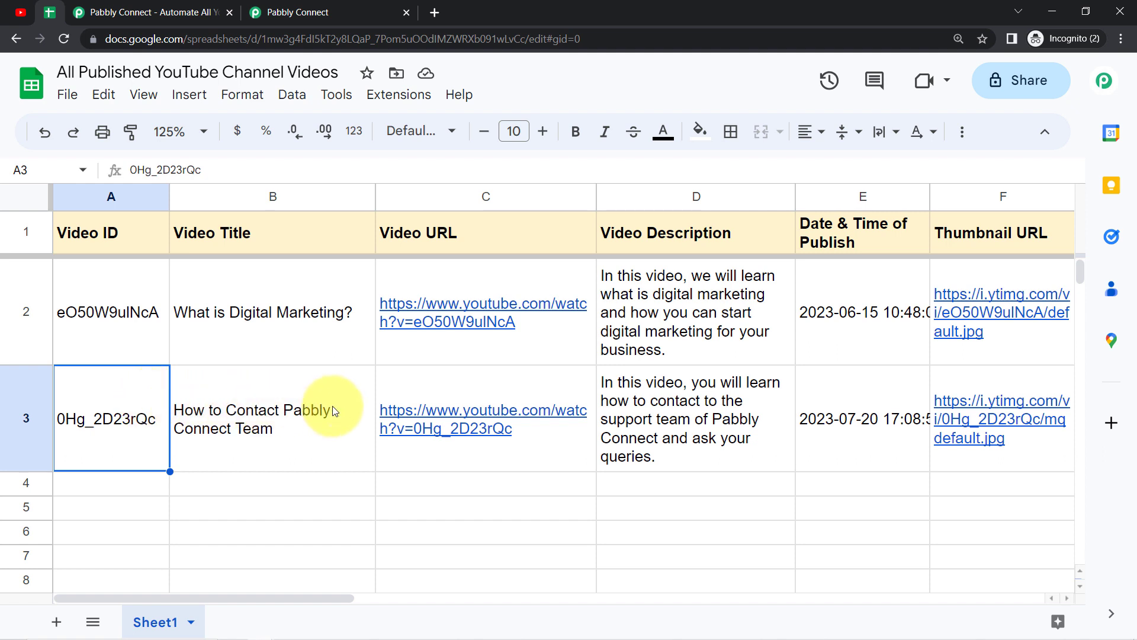
click(362, 396)
click(474, 391)
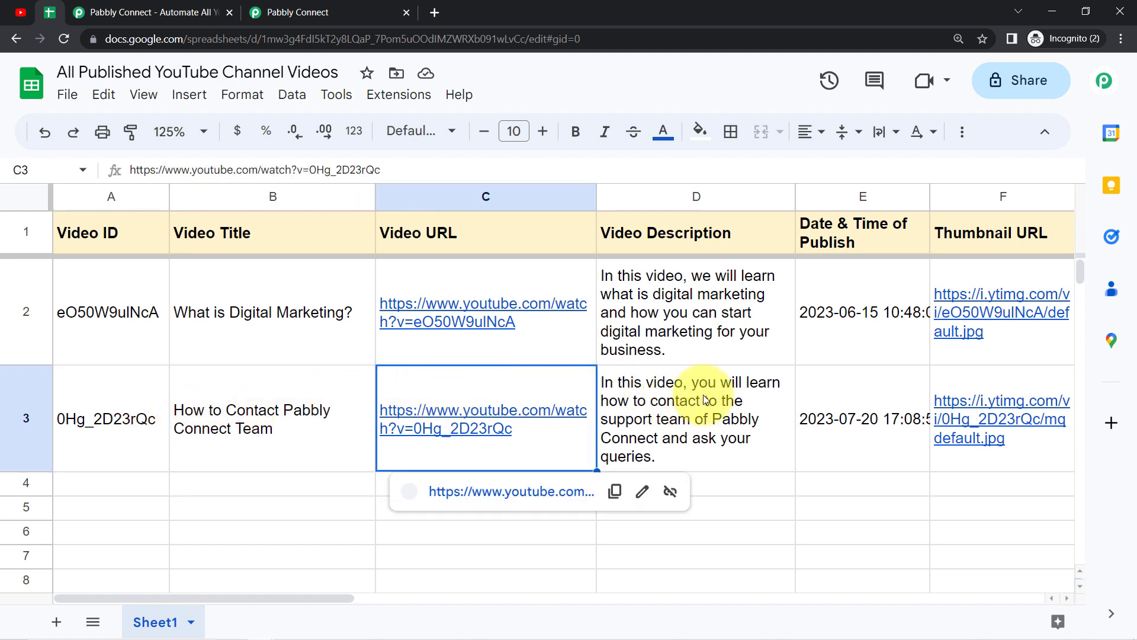
click(715, 398)
click(850, 403)
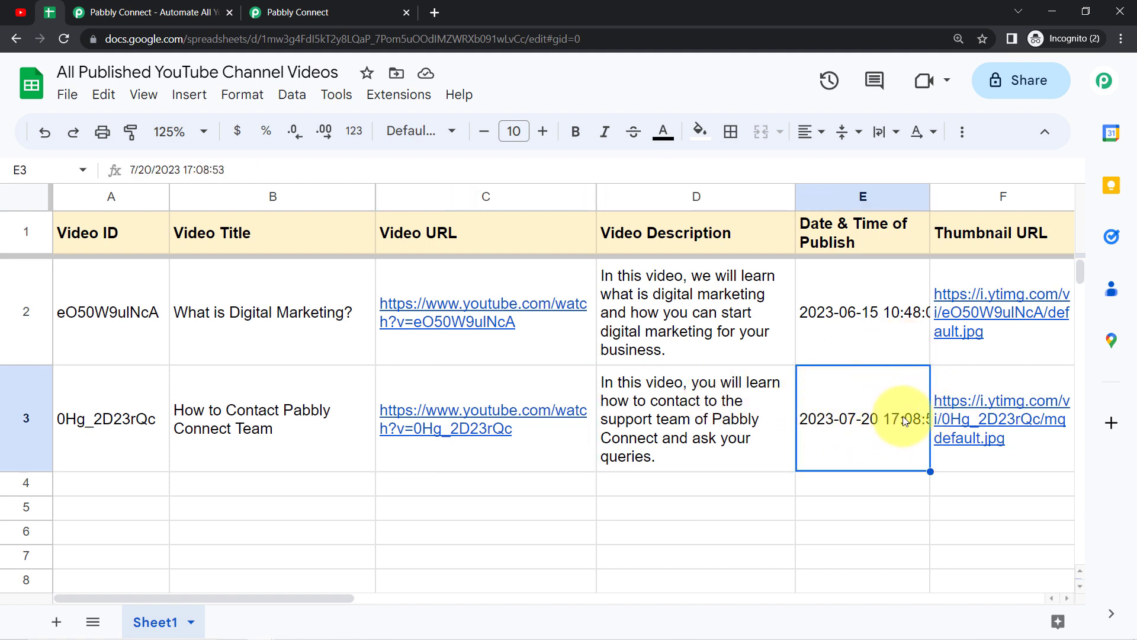
click(986, 381)
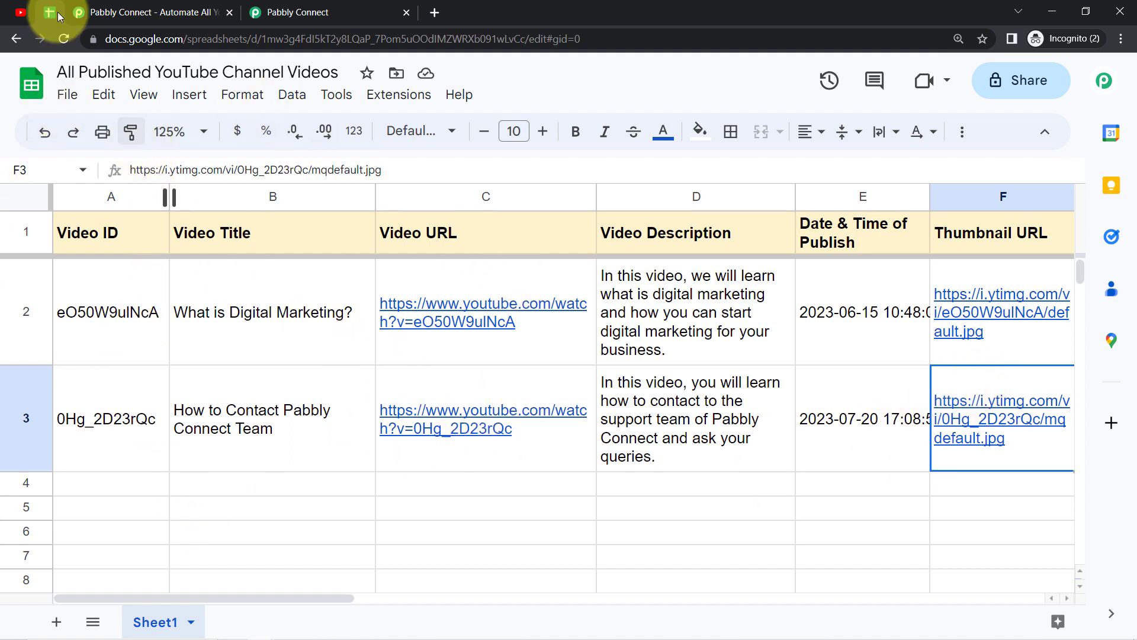
click(315, 7)
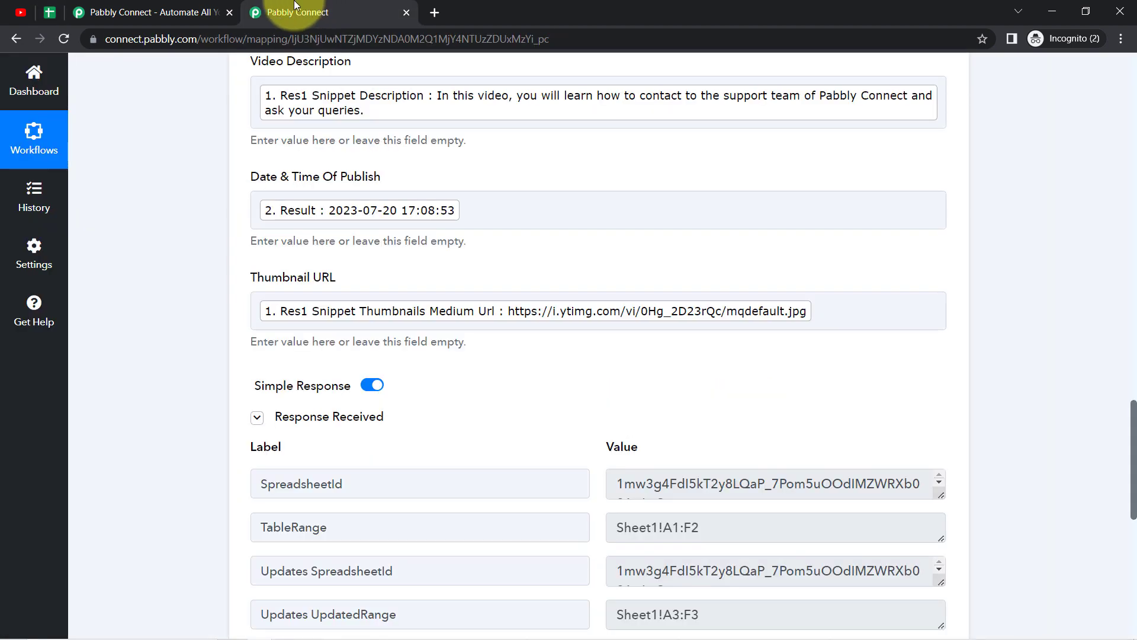
- Close the spare Pabbly Connect page and collapse the workflow's expanded response and step sections
click(230, 13)
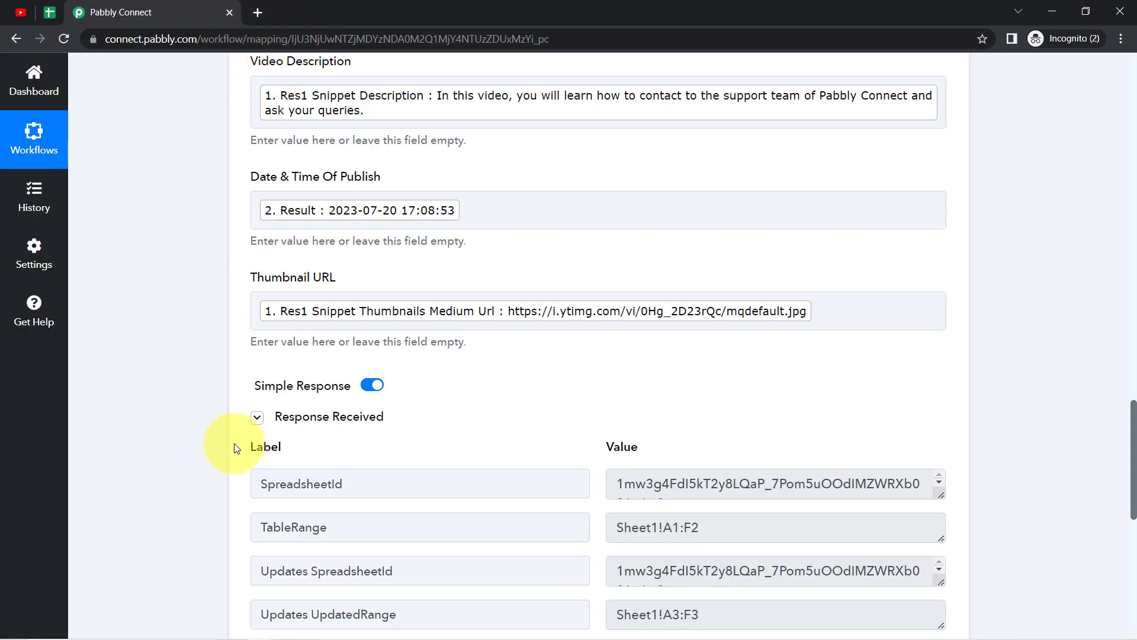
click(256, 417)
drag(1135, 481, 1120, 9)
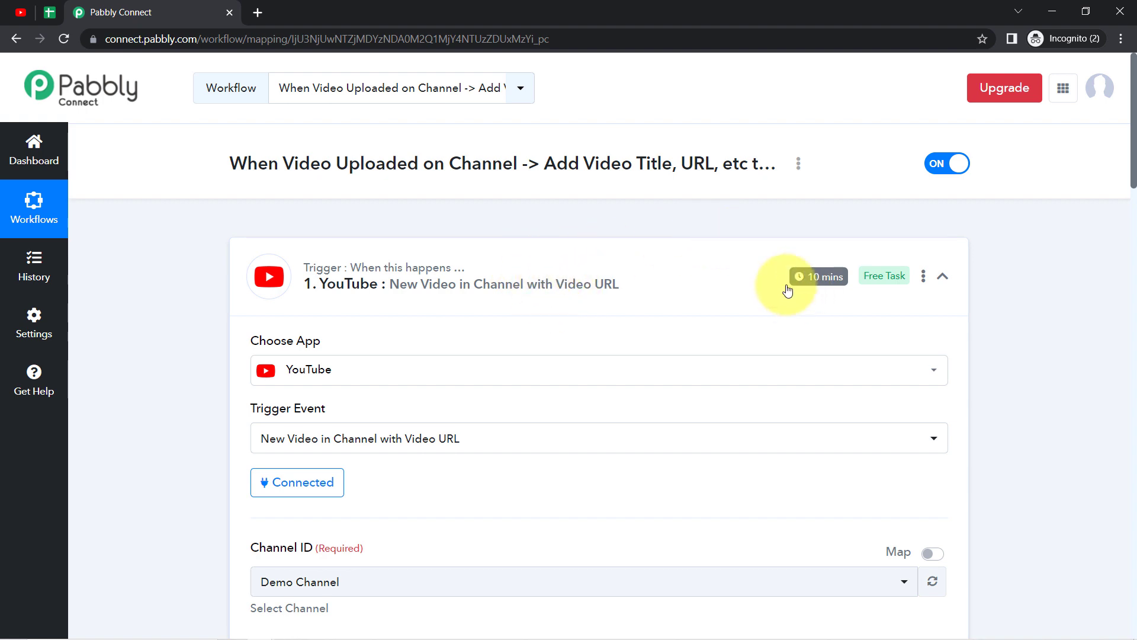
click(617, 276)
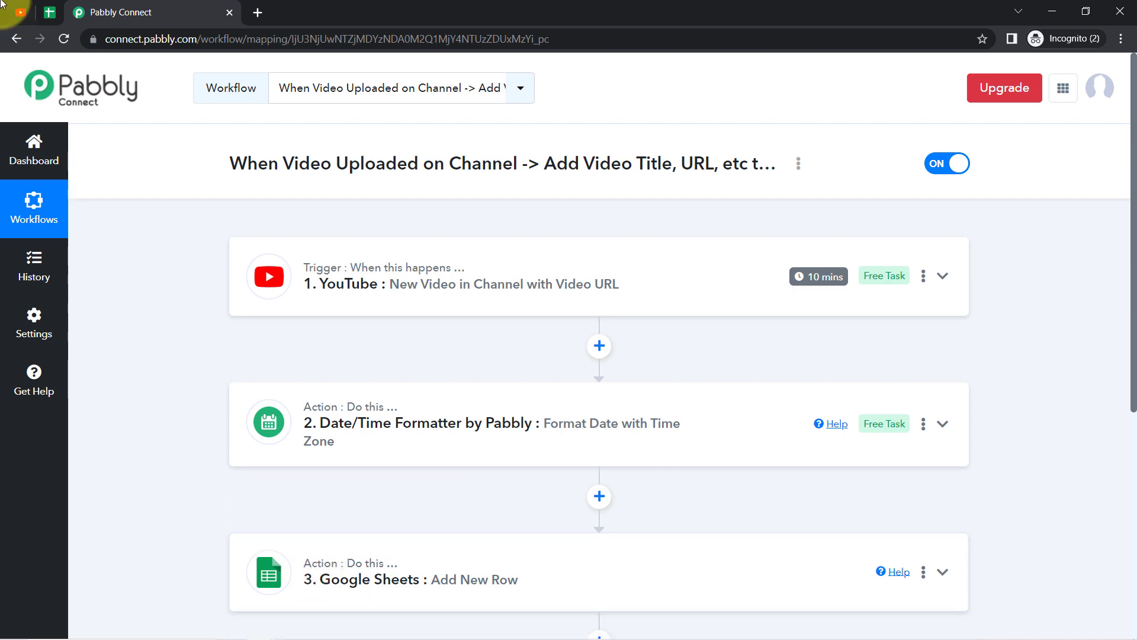
- Switch to the spreadsheet and examine the whole of row 3
click(50, 12)
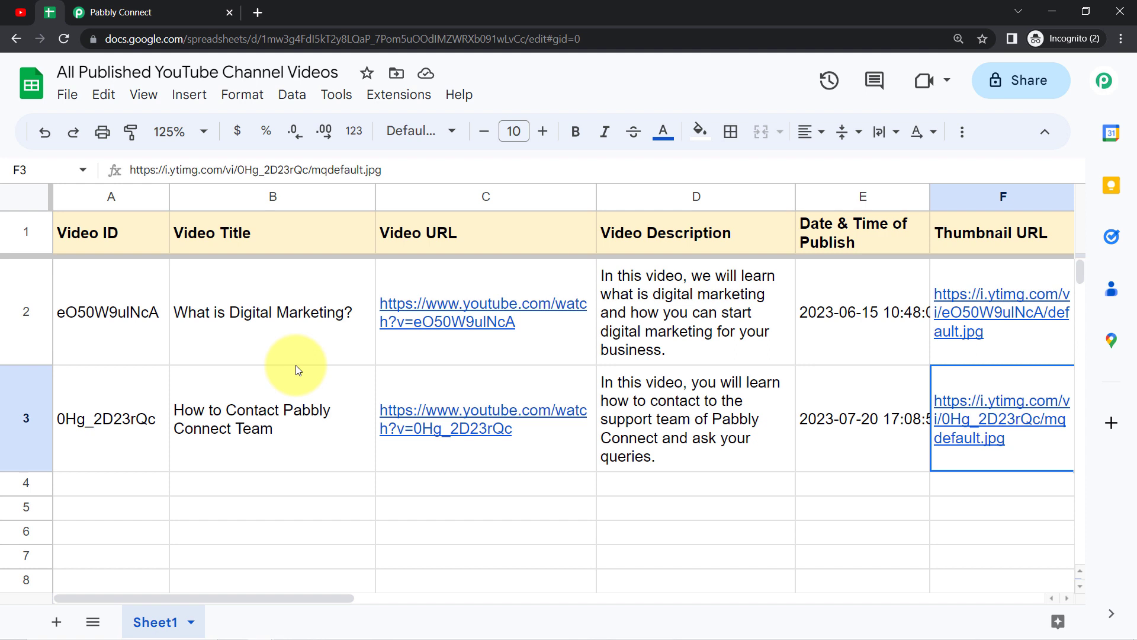
key(shift+space)
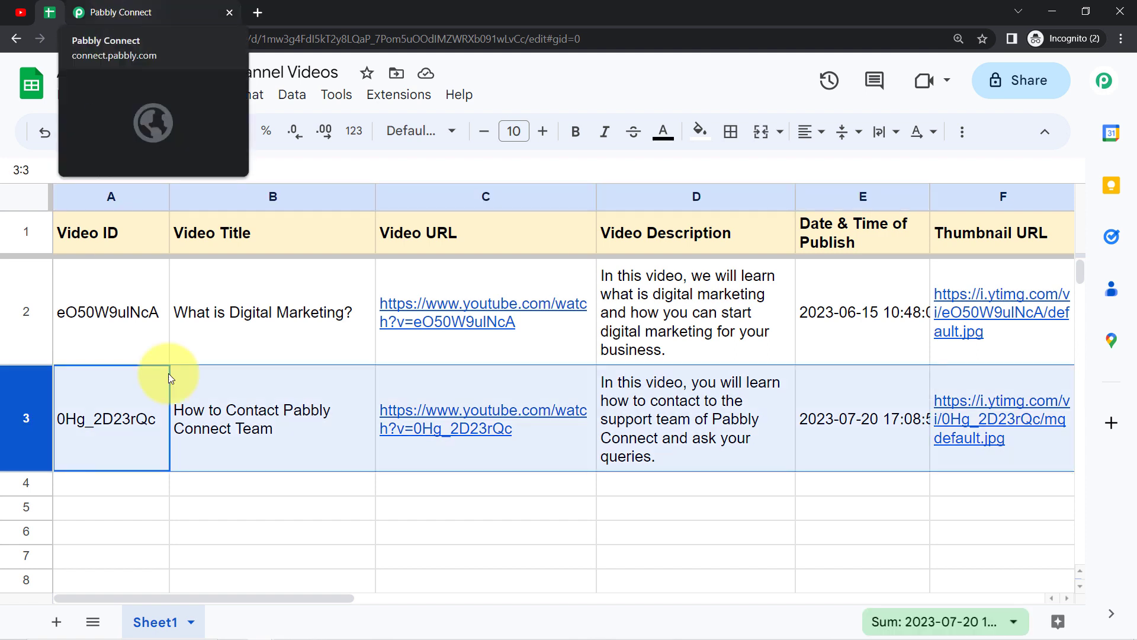
click(248, 536)
click(15, 417)
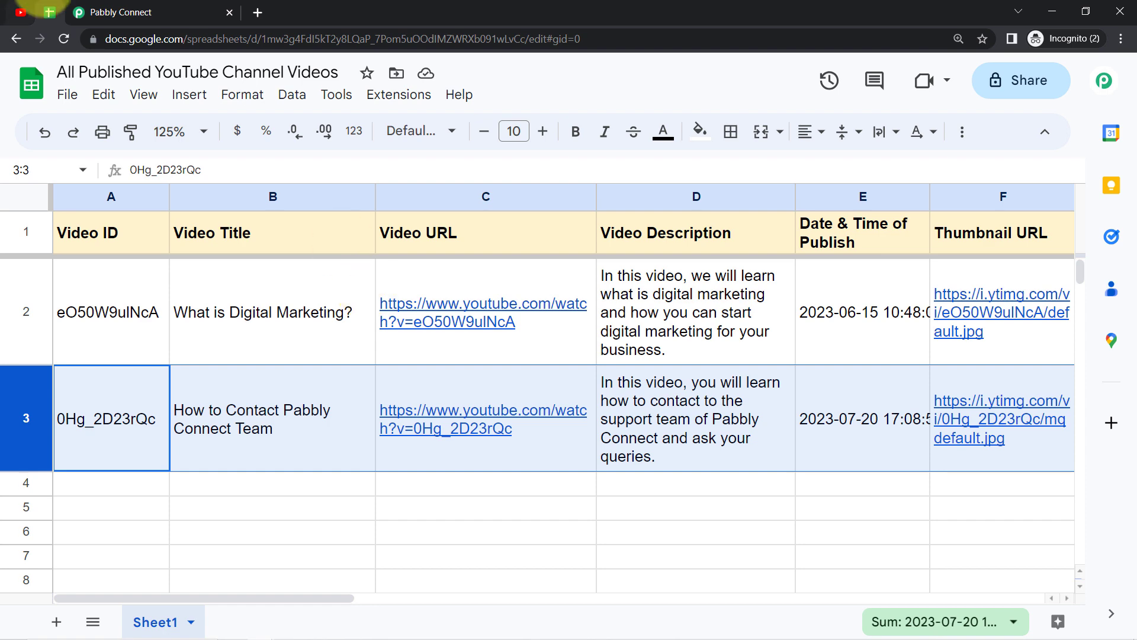
- Return to the Pabbly Connect workflow and review the field mappings in the Google Sheets step and the Date/Time Formatter step
click(118, 12)
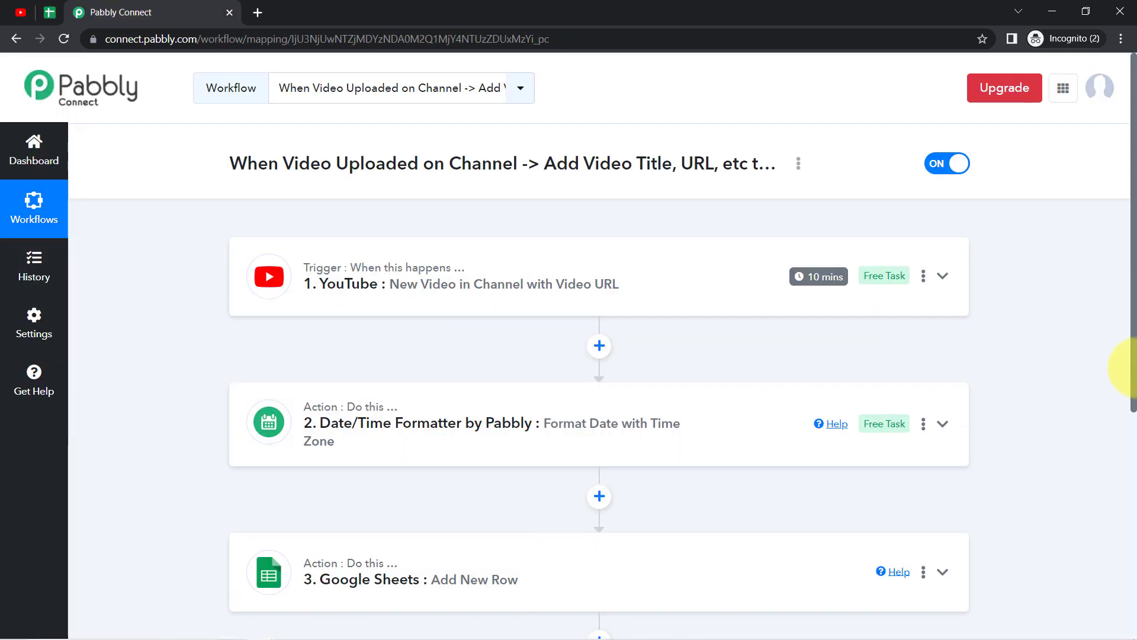
drag(1133, 337, 1107, 586)
click(432, 247)
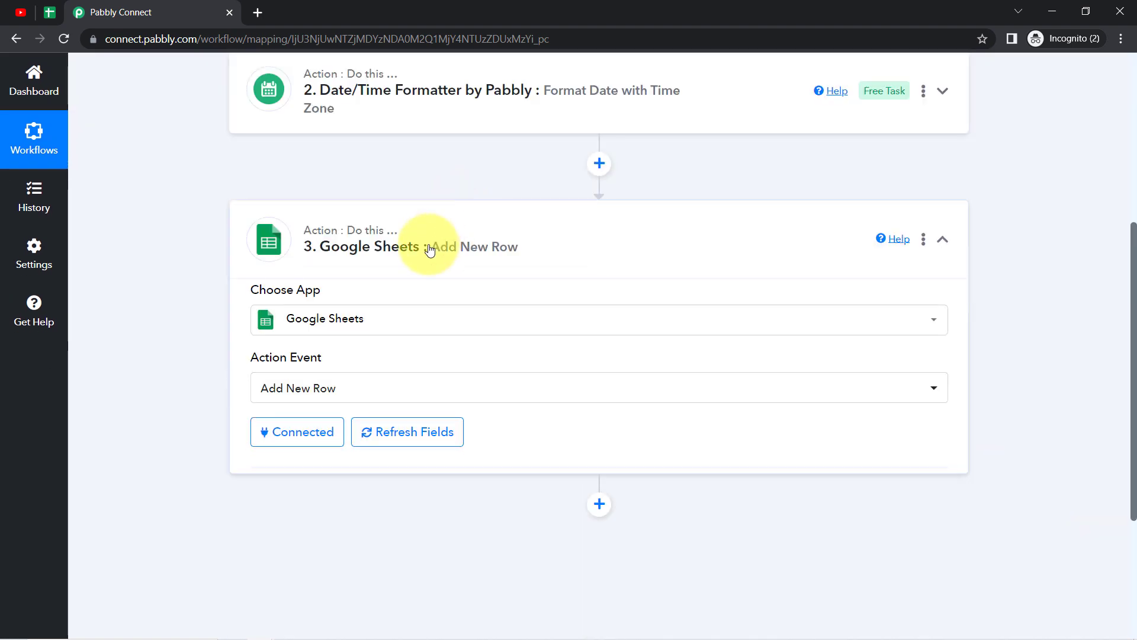
scroll(237, 450, down, 10)
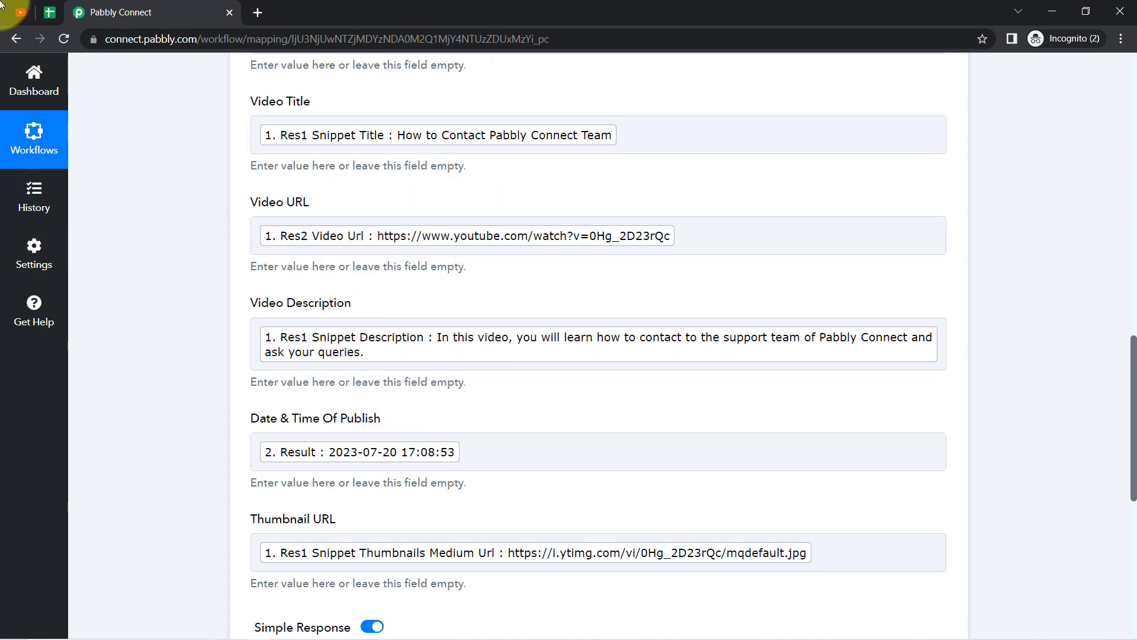
click(20, 12)
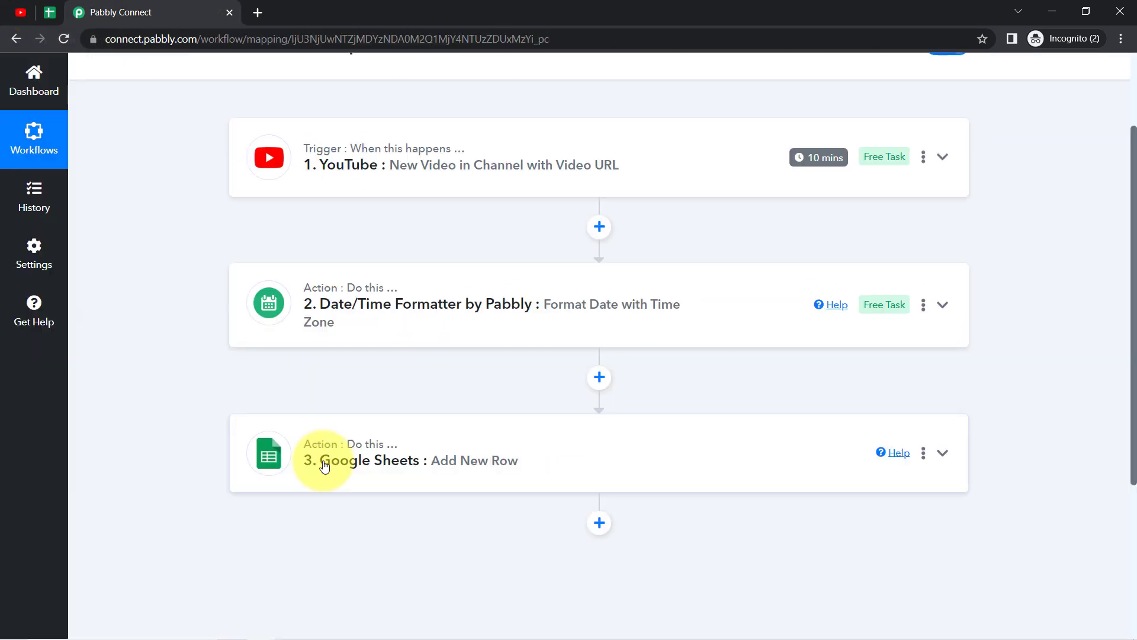
click(330, 465)
click(342, 324)
click(362, 322)
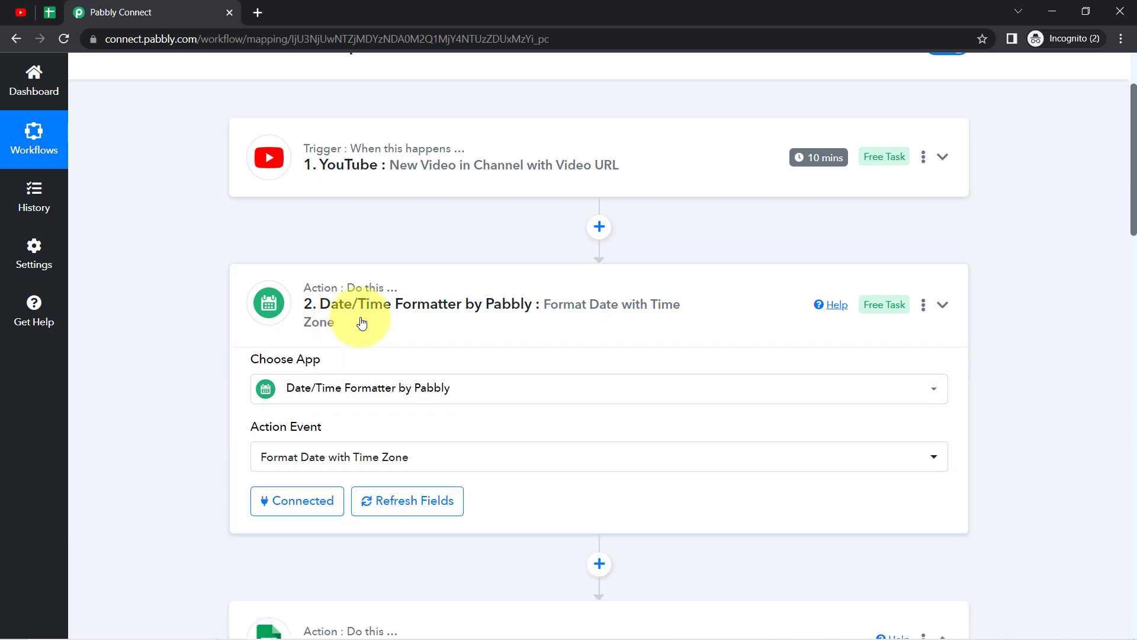
scroll(431, 330, up, 1)
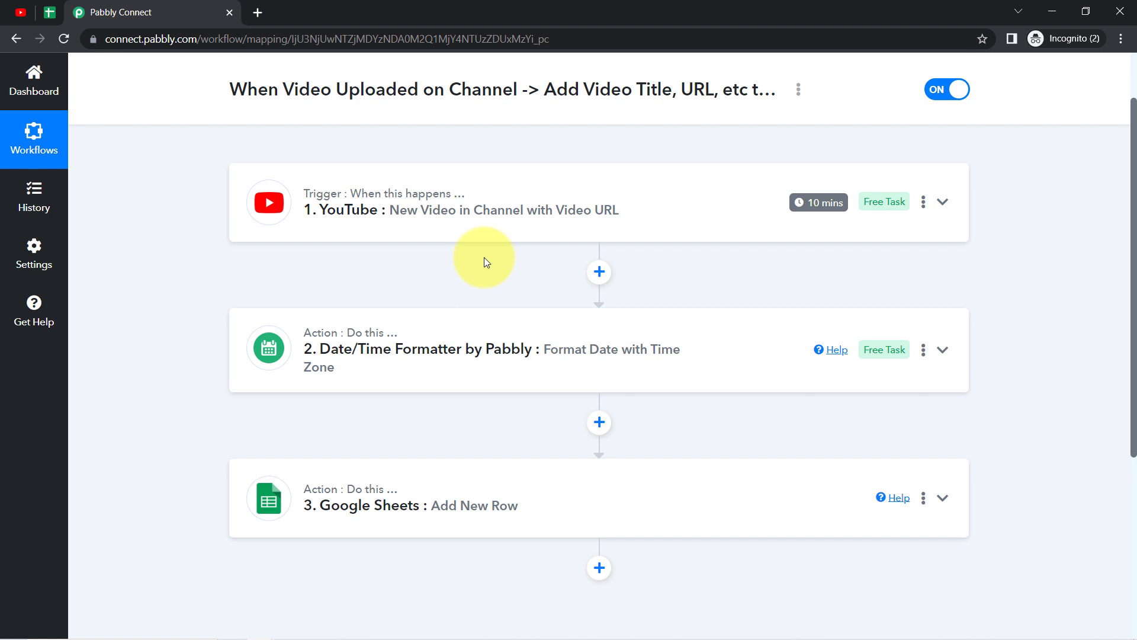
- Copy the workflow's share link and close the Share Workflow dialog
drag(1131, 107, 1134, 83)
scroll(1134, 83, up, 1)
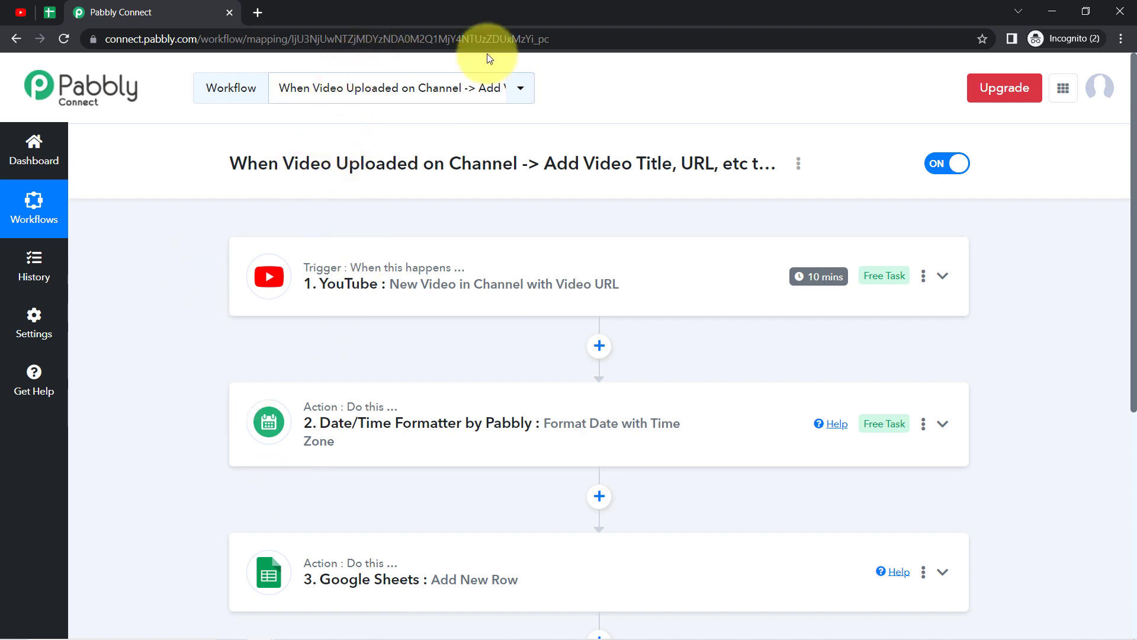
click(799, 165)
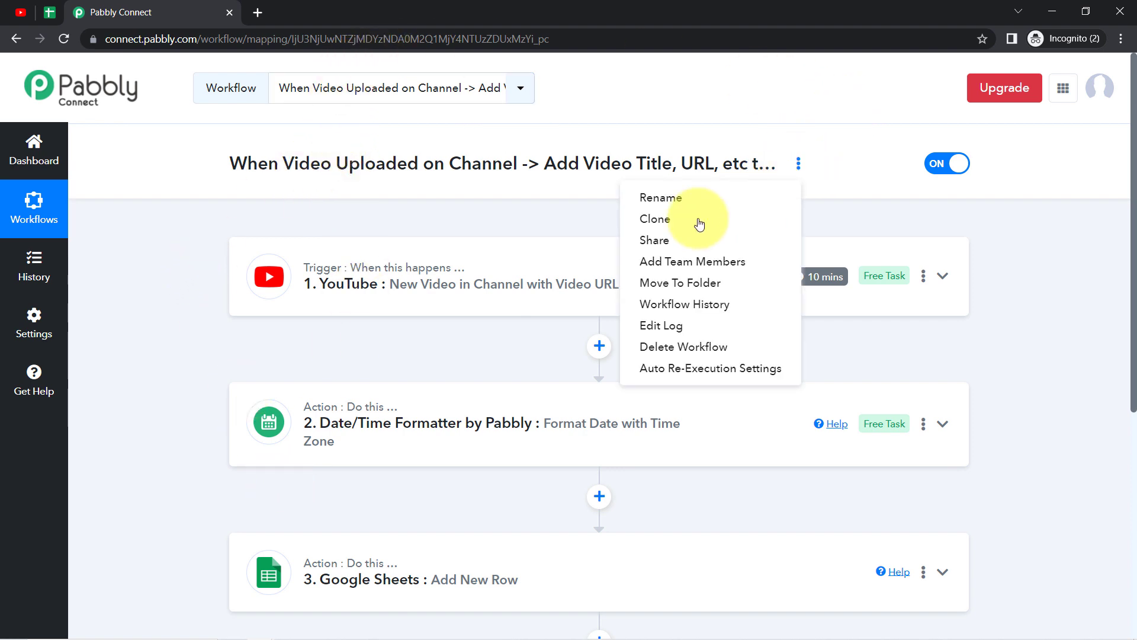
click(671, 244)
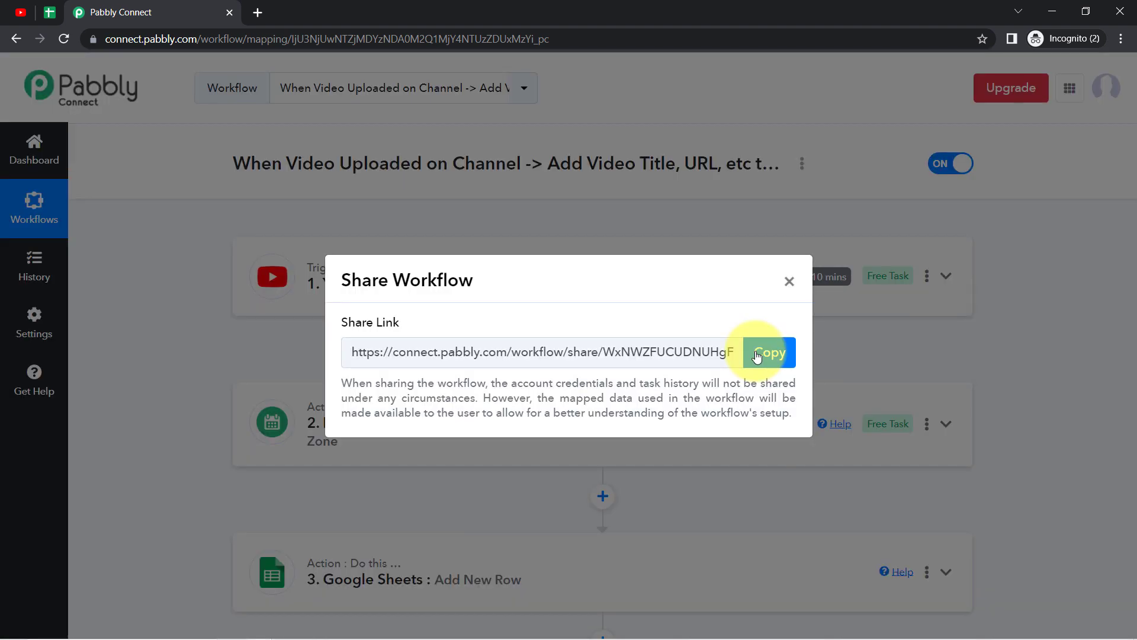
click(762, 352)
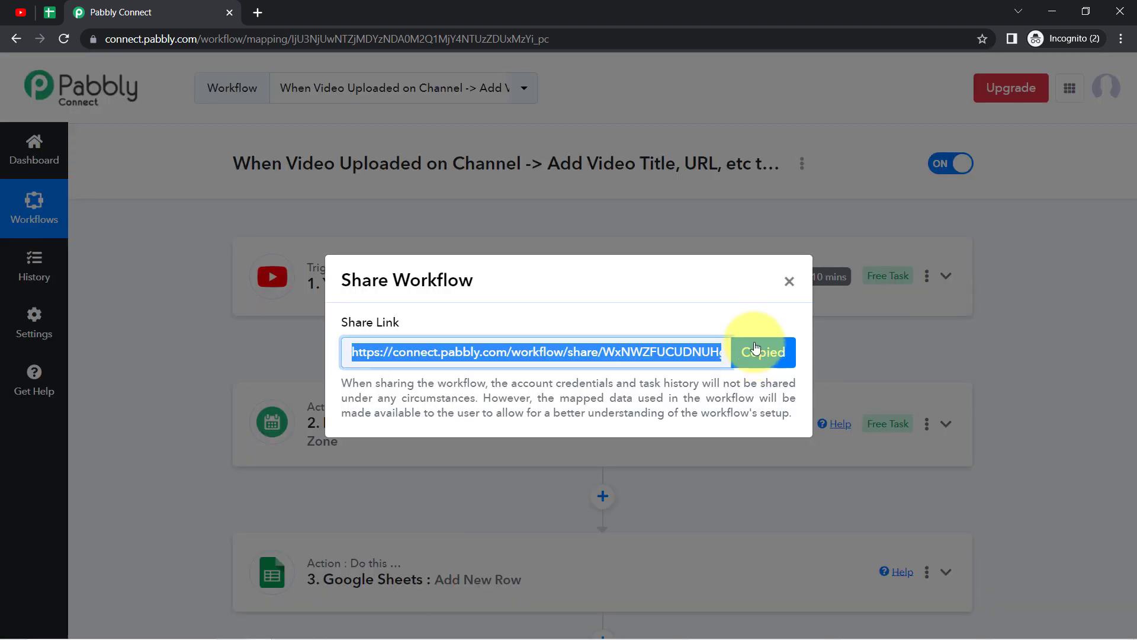
click(790, 280)
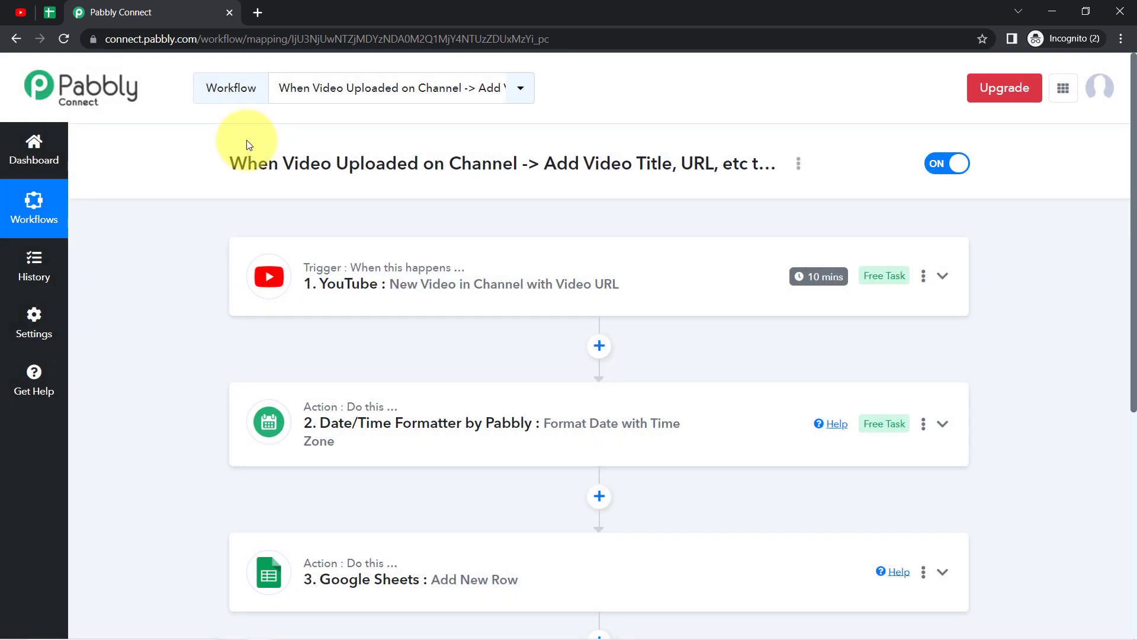